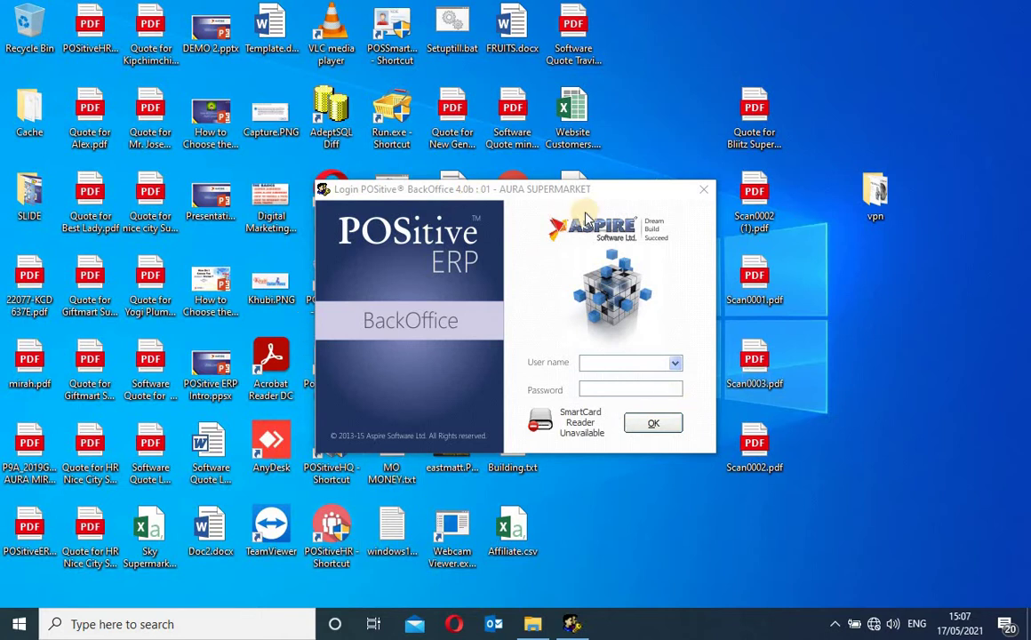
# Log in to POSitive BackOffice as admin with the administrator password
pyautogui.moveTo(576, 192); pyautogui.dragTo(664, 181)
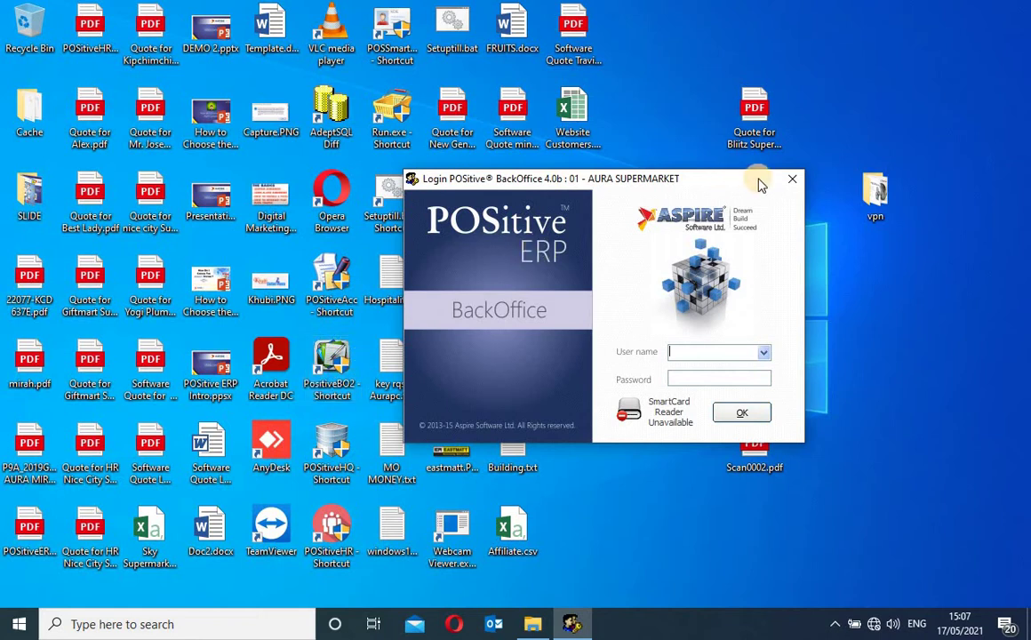
pyautogui.click(792, 180)
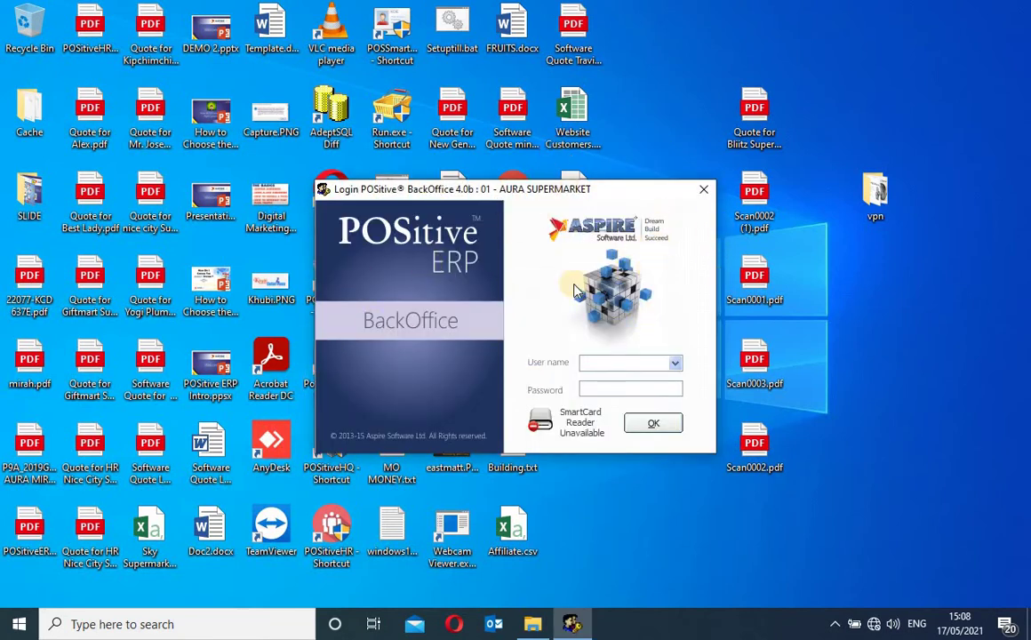
pyautogui.write('admin')
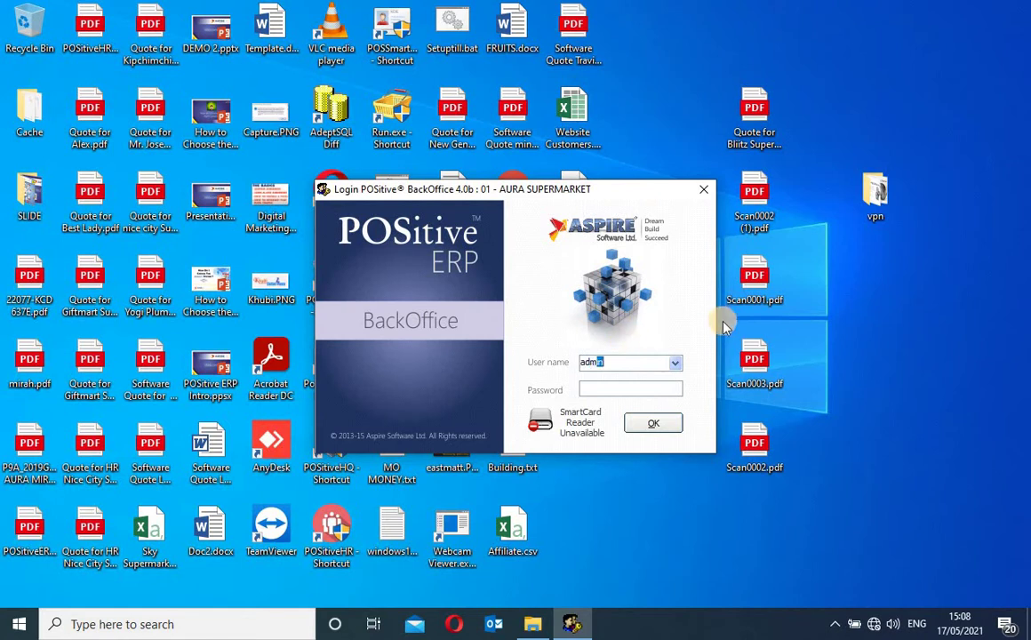
pyautogui.click(649, 391)
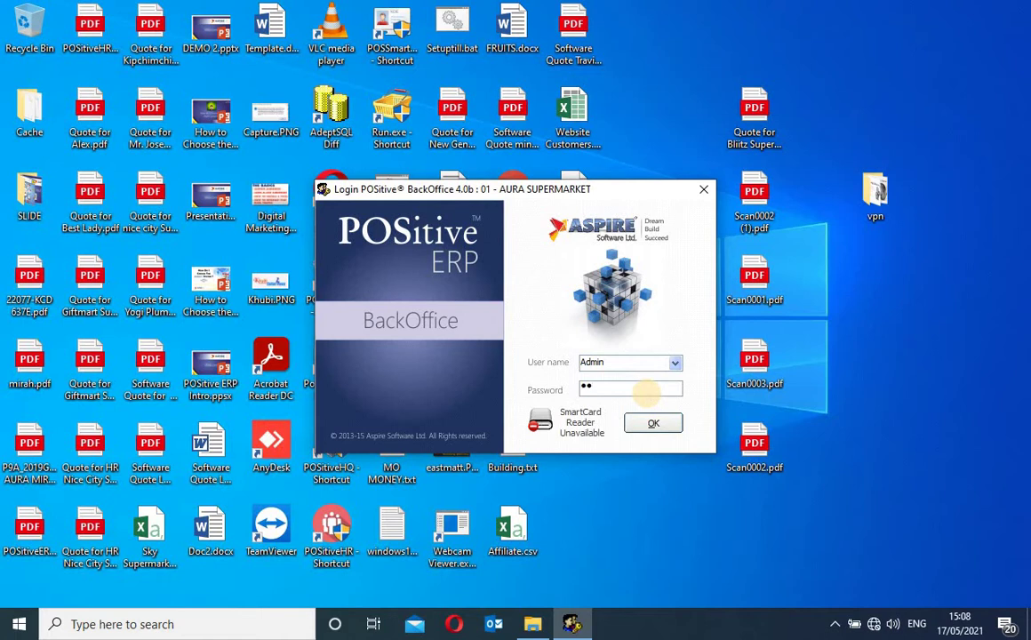
pyautogui.click(646, 392)
pyautogui.press('Return')
pyautogui.press('Return')
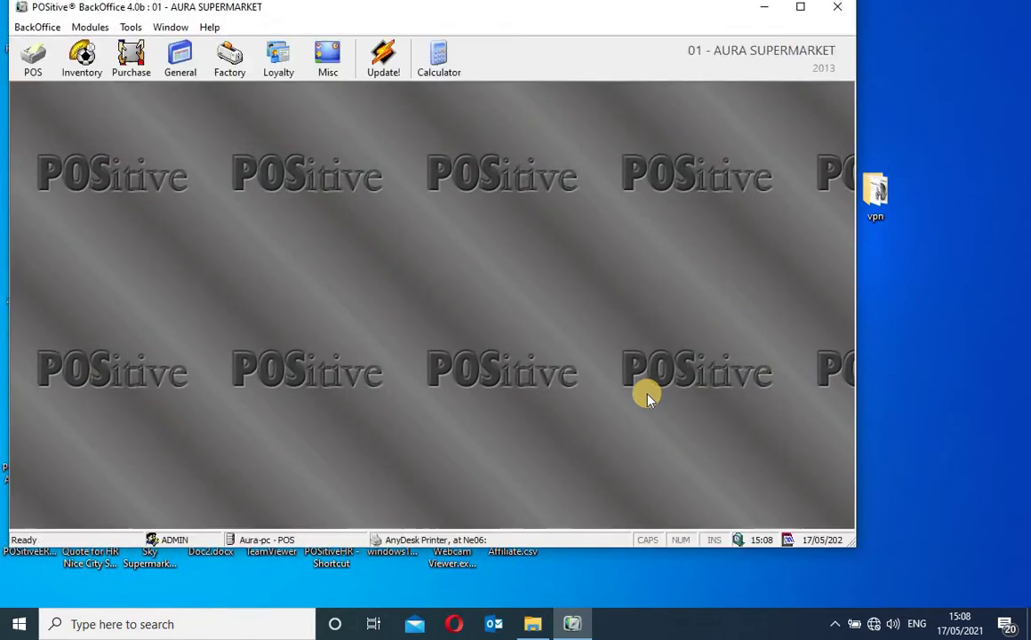
# Maximize BackOffice and open Customers from the POS module, listing 11 customers
pyautogui.click(802, 9)
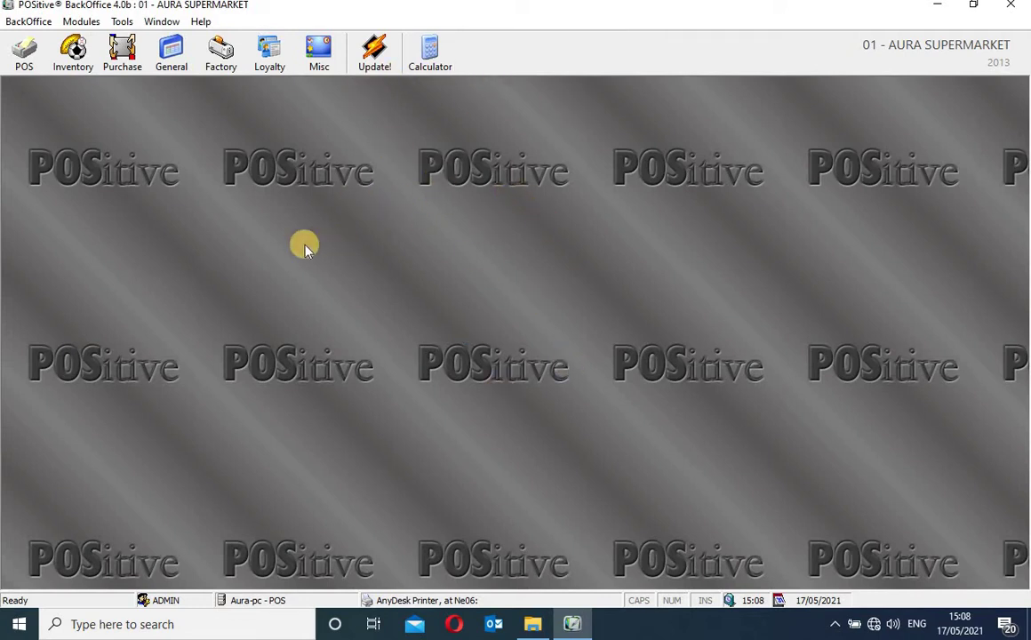
pyautogui.click(24, 52)
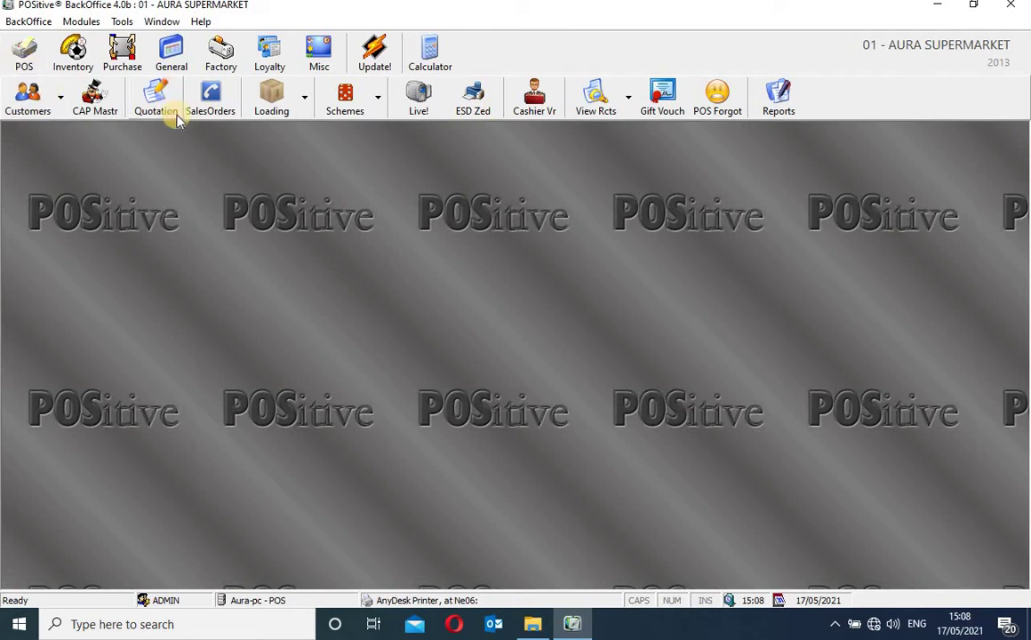
pyautogui.click(28, 100)
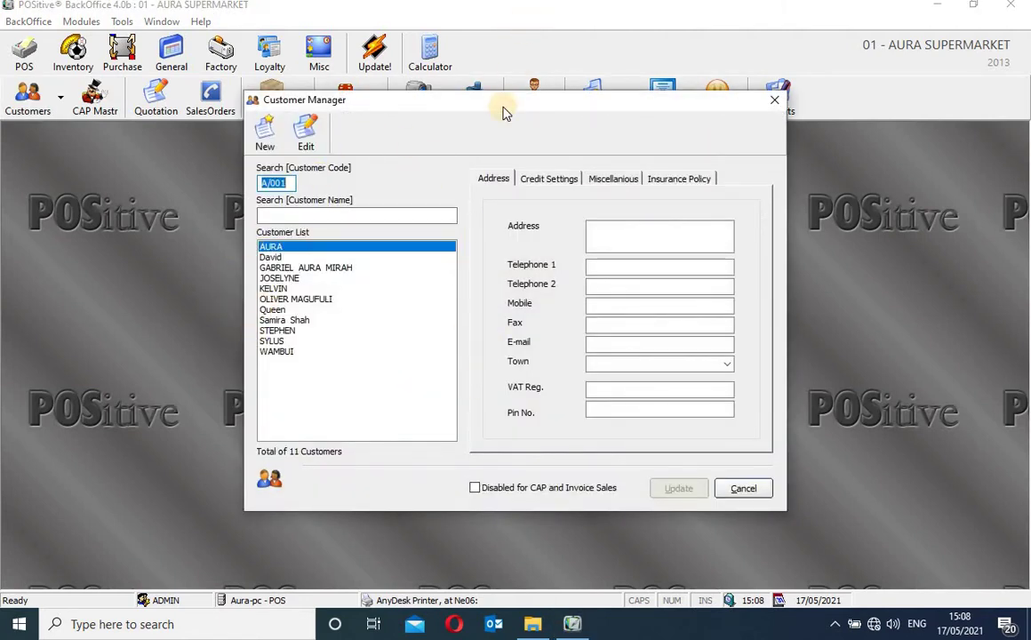
pyautogui.moveTo(503, 104); pyautogui.dragTo(495, 116)
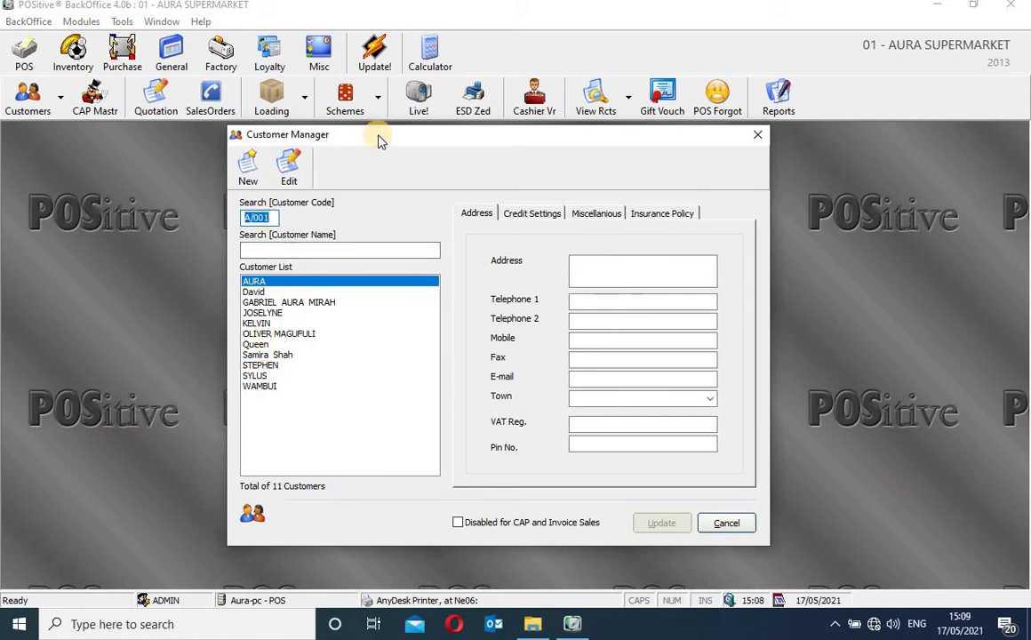
pyautogui.moveTo(379, 141); pyautogui.dragTo(373, 162)
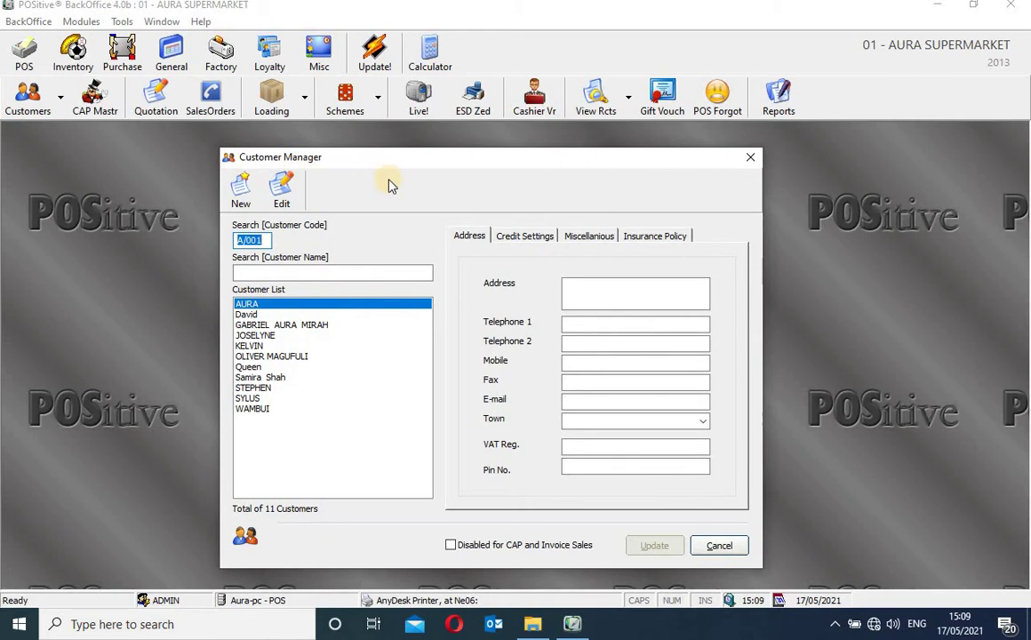
# Create a customer with Get Next Available as the code and their full name, then update
pyautogui.click(239, 194)
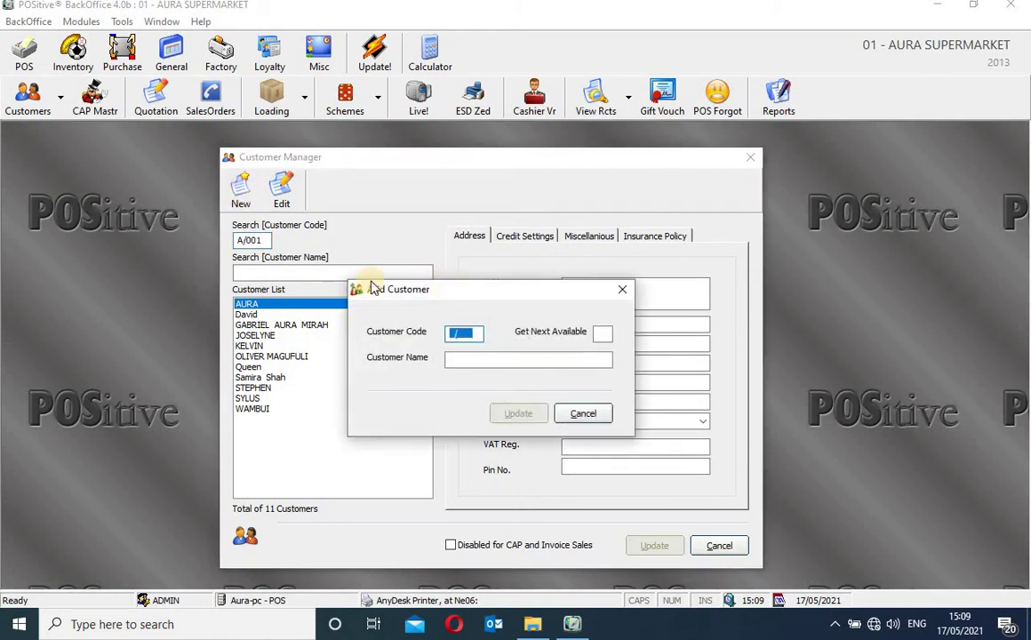
pyautogui.click(603, 333)
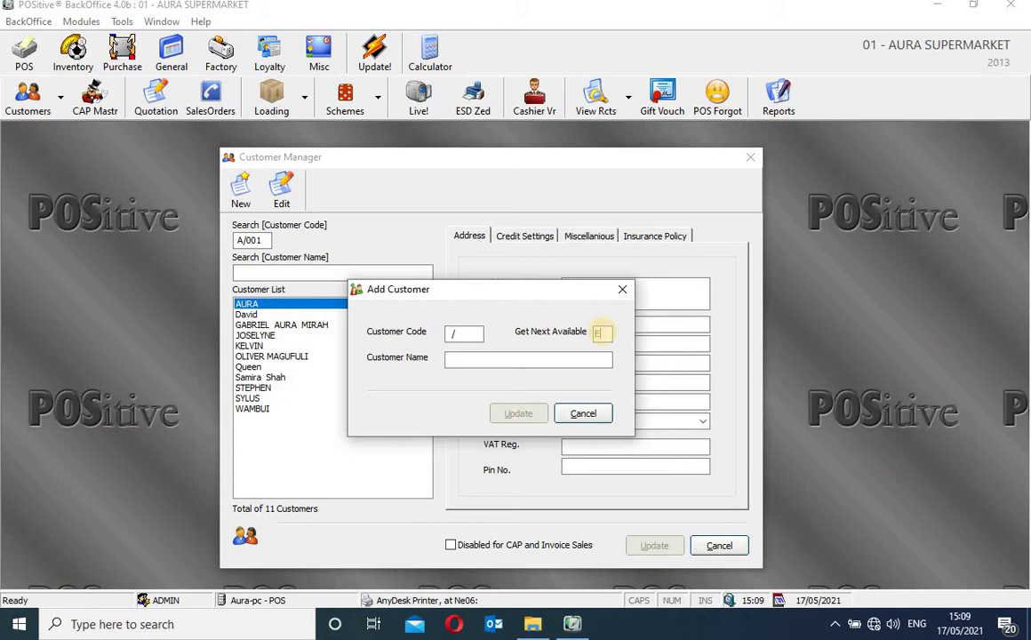
pyautogui.click(604, 332)
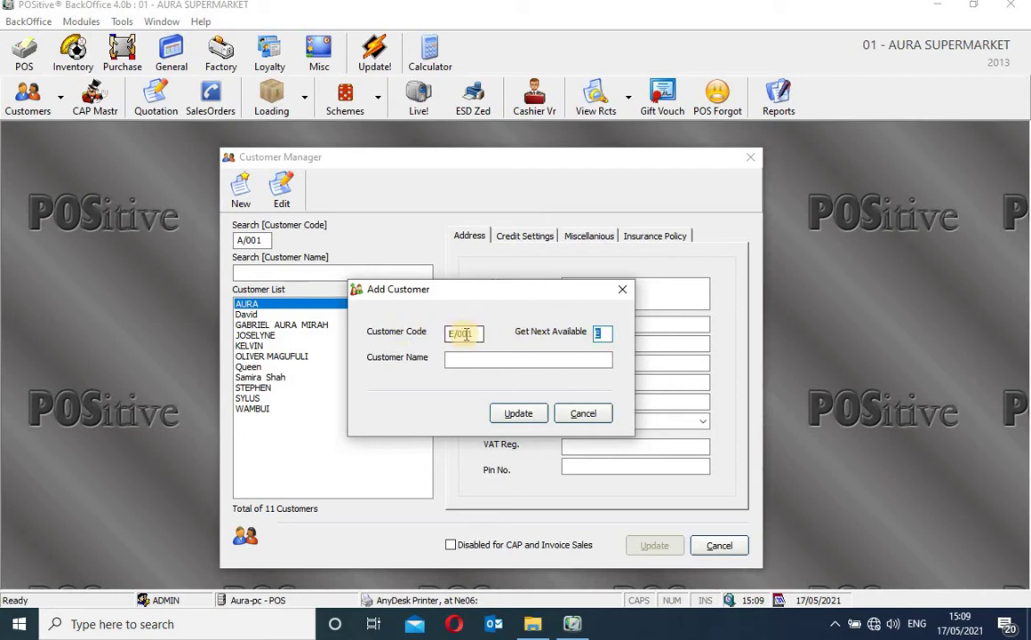
pyautogui.click(509, 360)
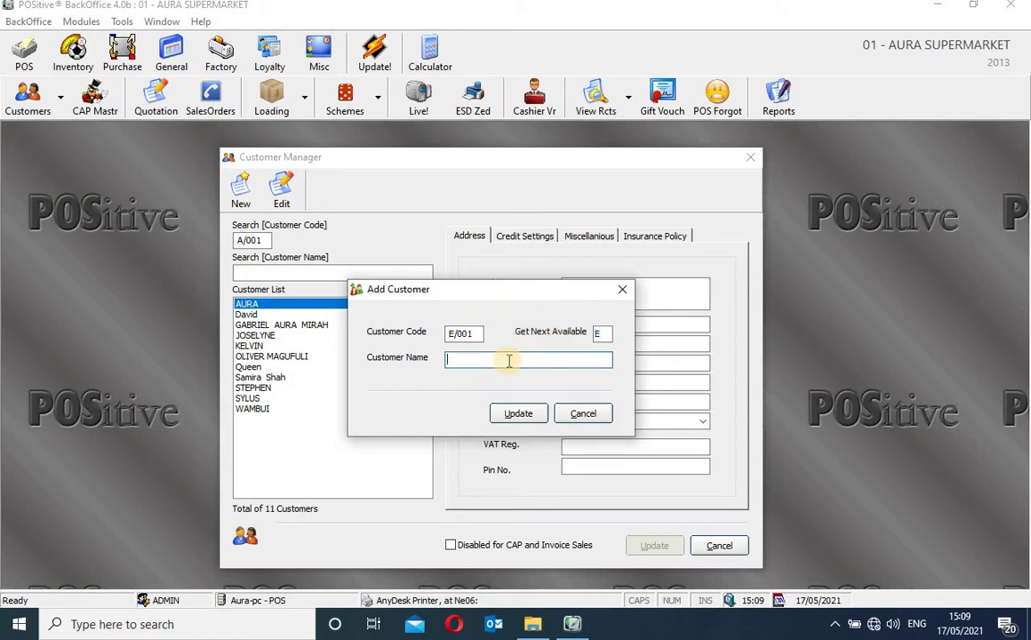
pyautogui.click(518, 418)
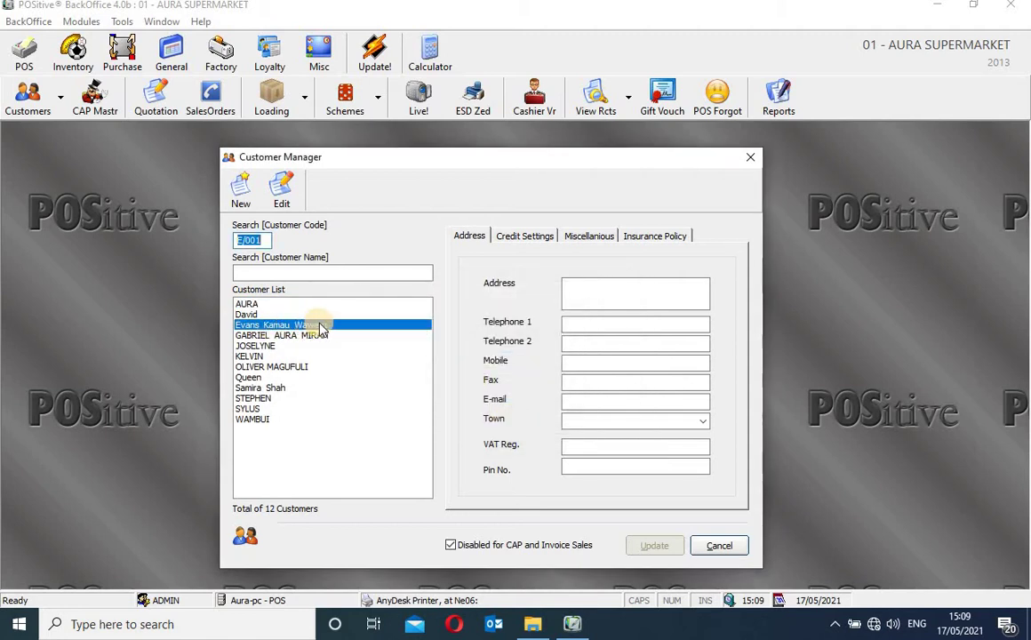
# On the Address tab, enter the customer's postal address, telephone, mobile numbers and e-mail
pyautogui.click(469, 236)
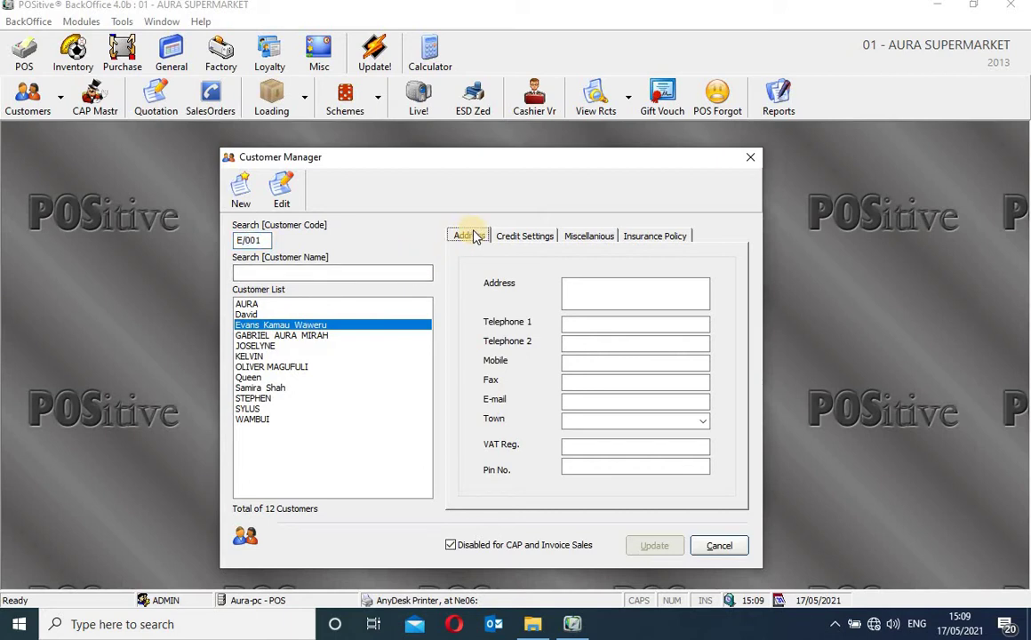
pyautogui.click(603, 297)
pyautogui.write('P.')
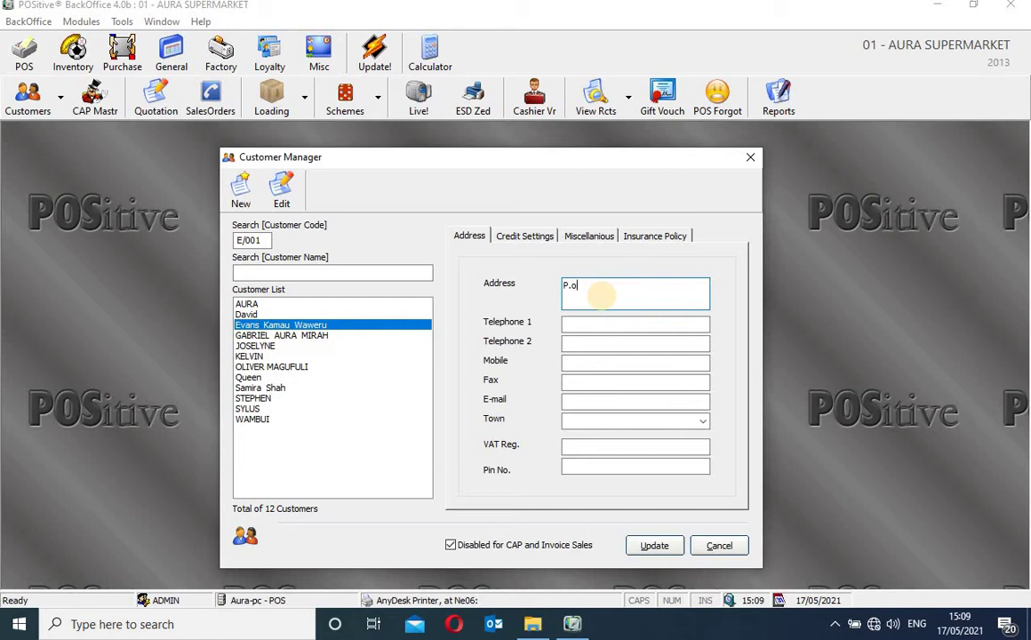
pyautogui.write('o Boxx')
pyautogui.click(637, 325)
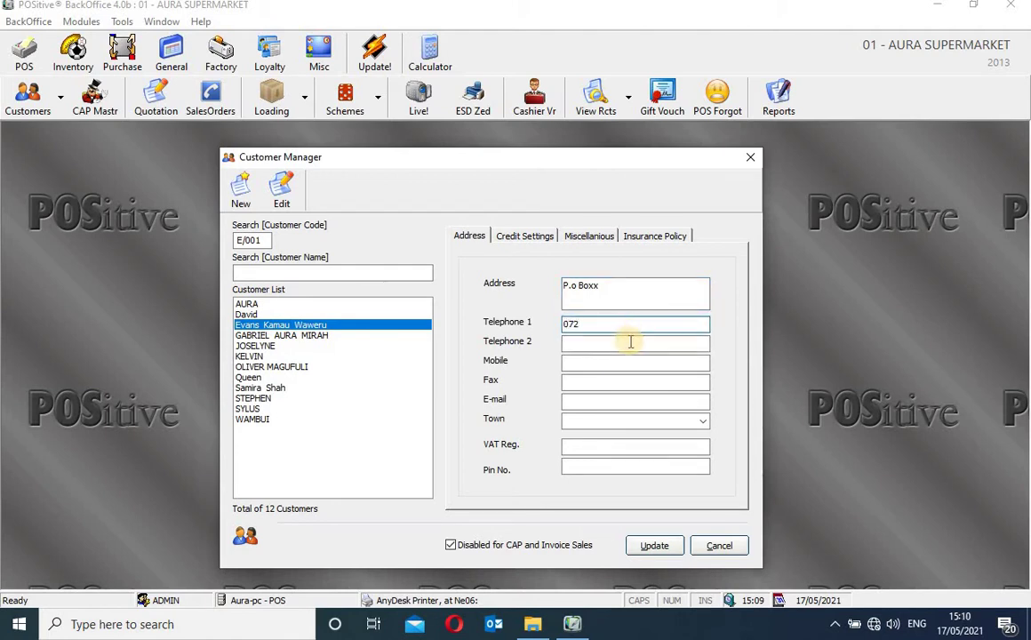
pyautogui.click(630, 342)
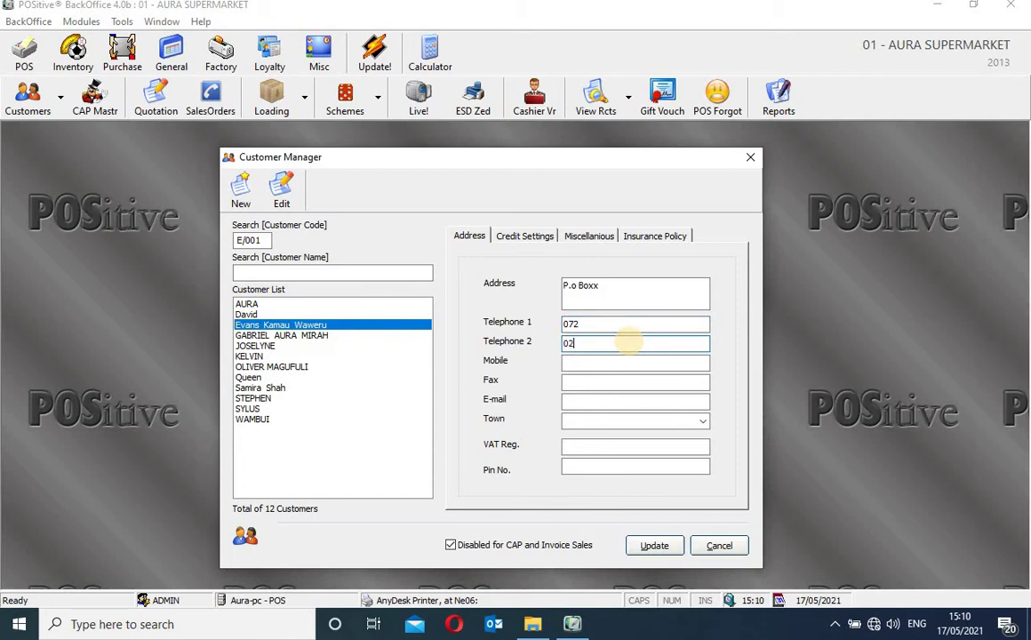
pyautogui.write('02')
pyautogui.click(627, 362)
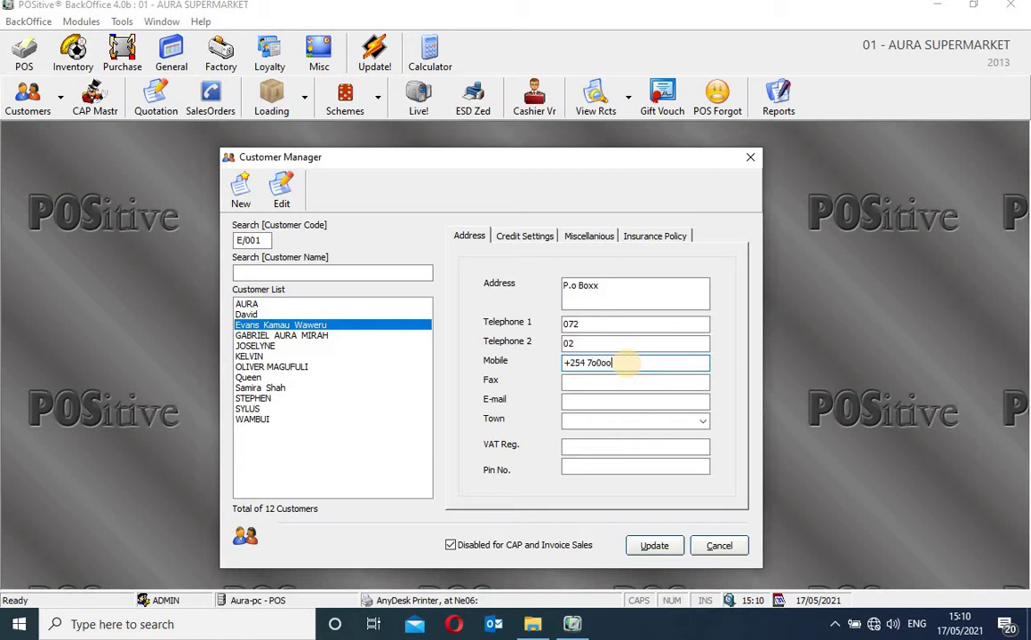
pyautogui.click(602, 382)
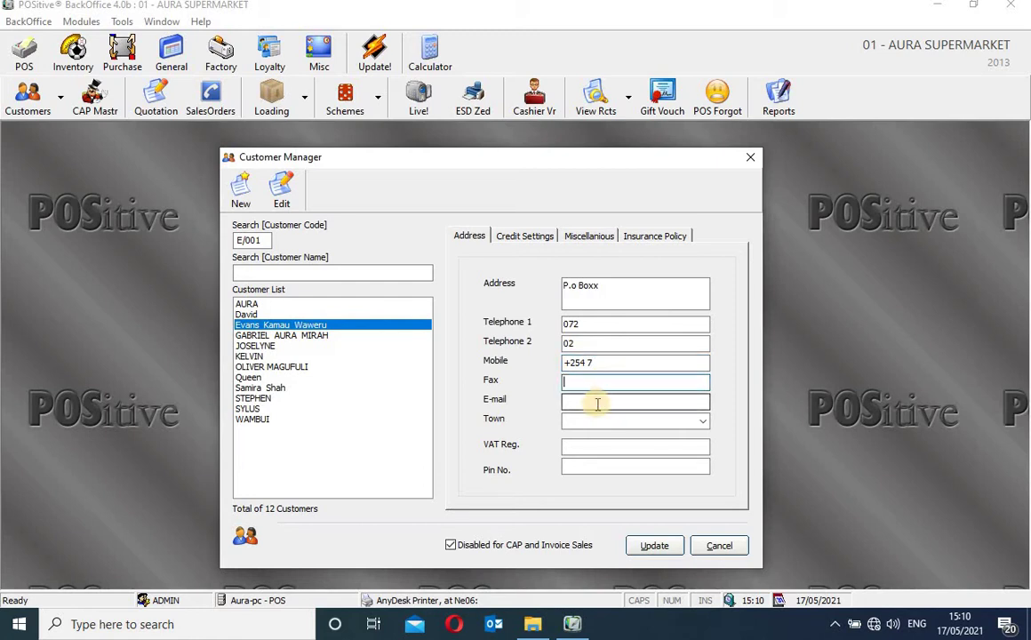
pyautogui.click(597, 404)
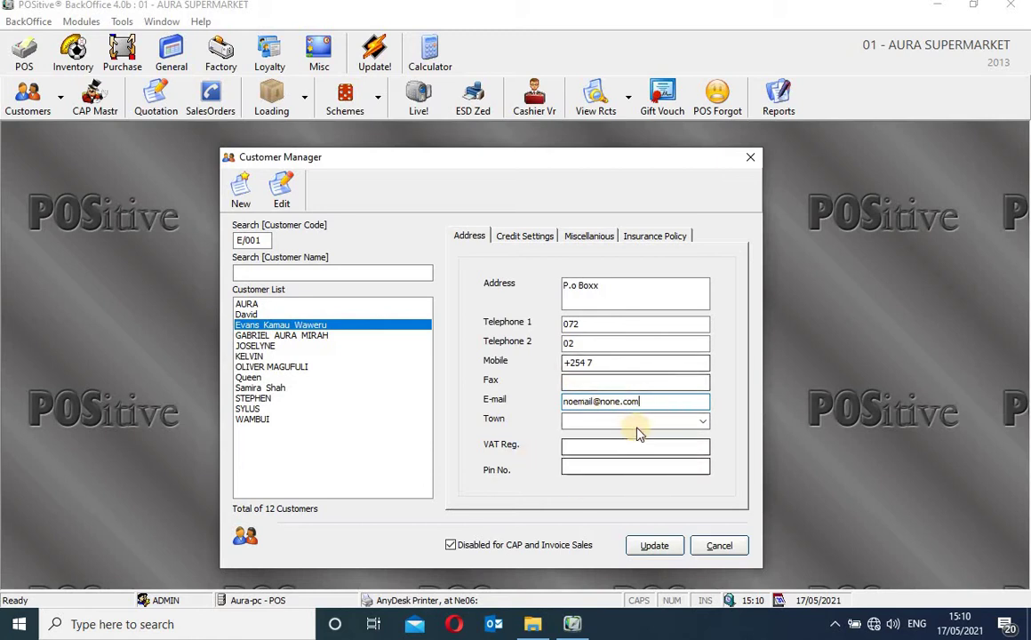
# Choose Eldoret as the customer's town, pass the VAT and PIN fields, and show credit settings
pyautogui.click(700, 421)
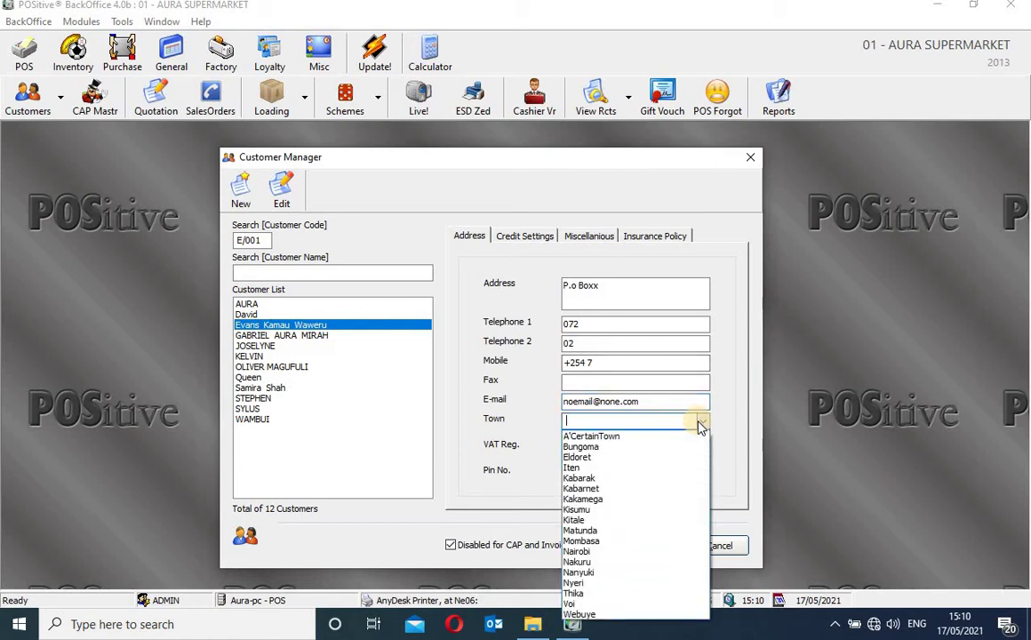
pyautogui.click(617, 456)
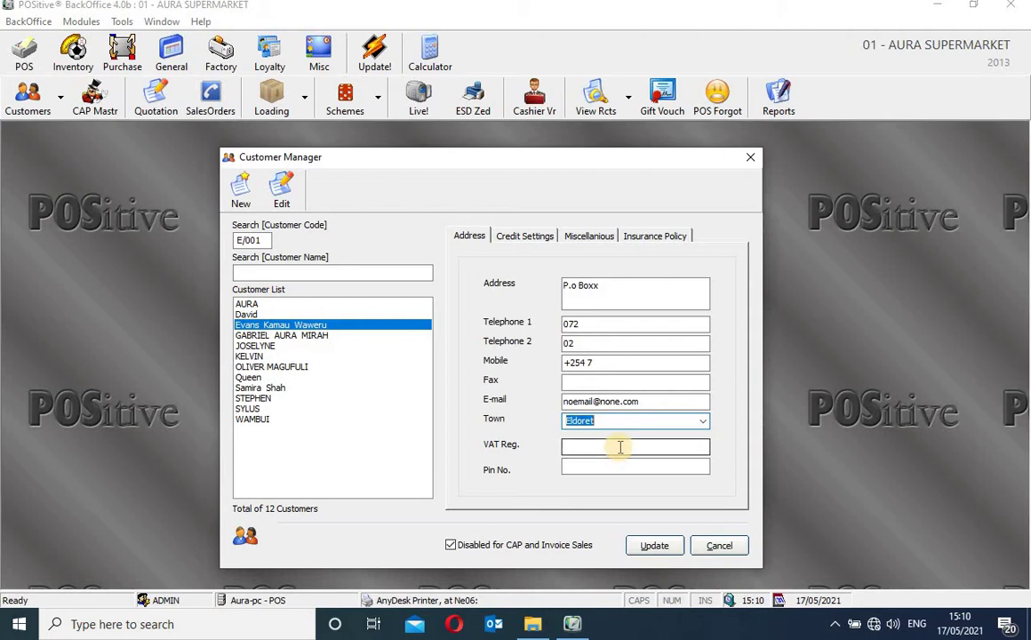
pyautogui.click(621, 447)
pyautogui.click(621, 464)
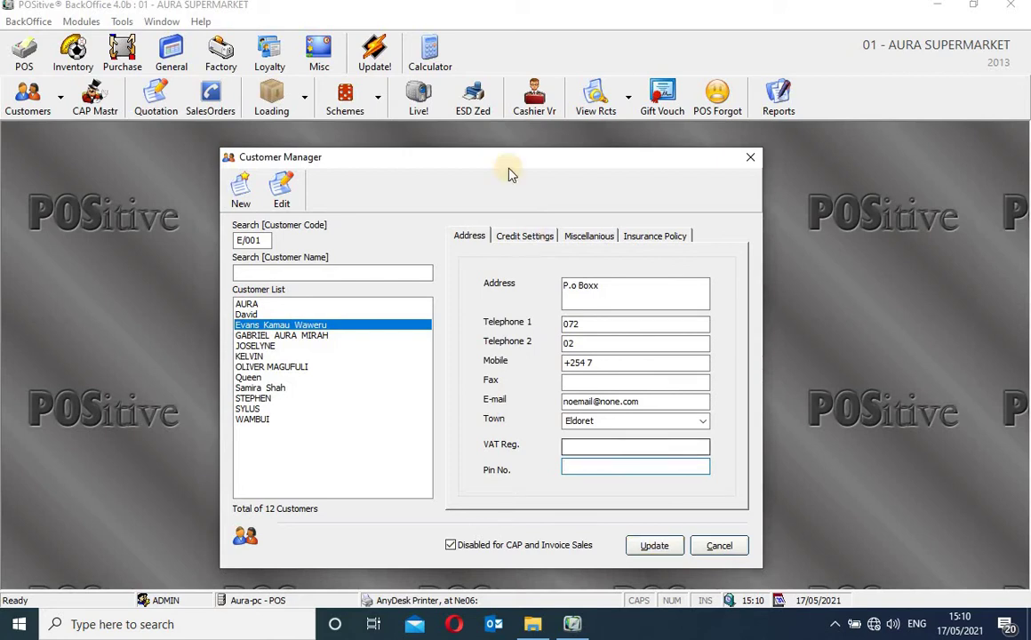
pyautogui.click(537, 238)
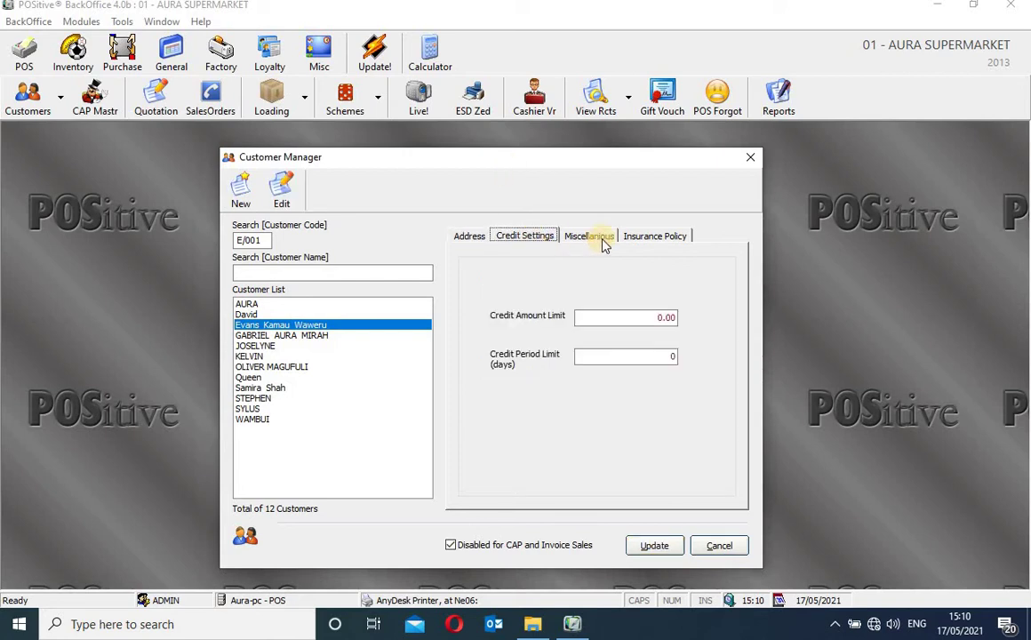
# Set a 365-day credit period beside the 1,000,000.00 limit, then jump to the last customer
pyautogui.click(664, 319)
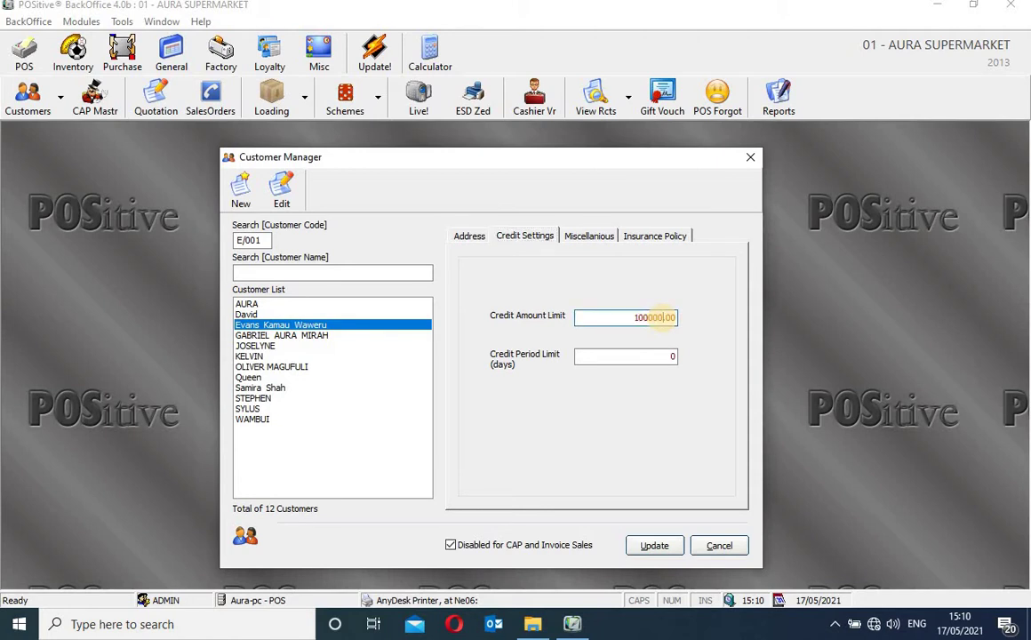
pyautogui.click(671, 357)
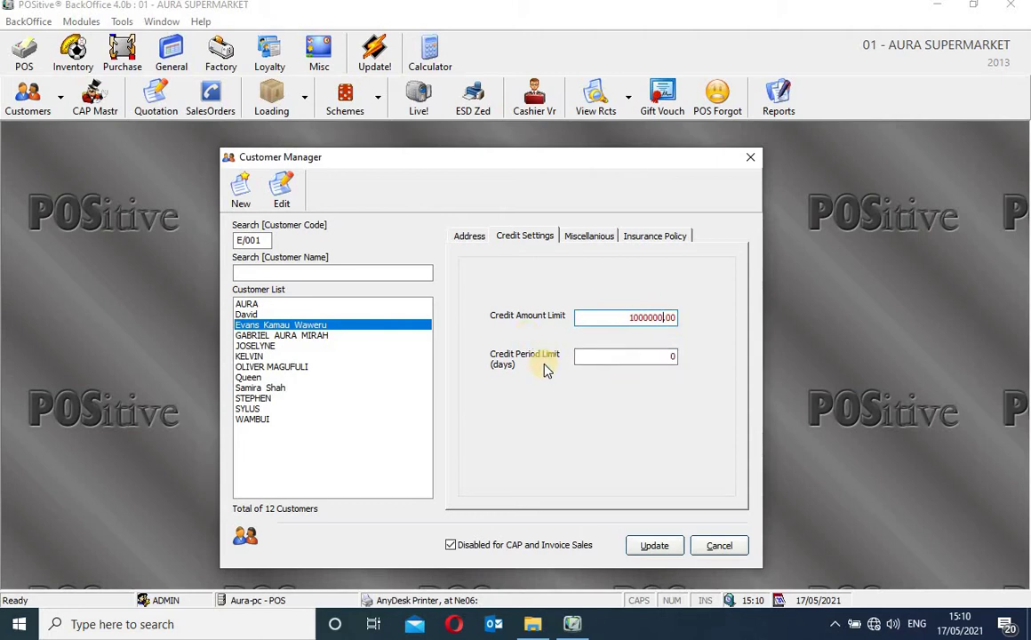
pyautogui.click(666, 355)
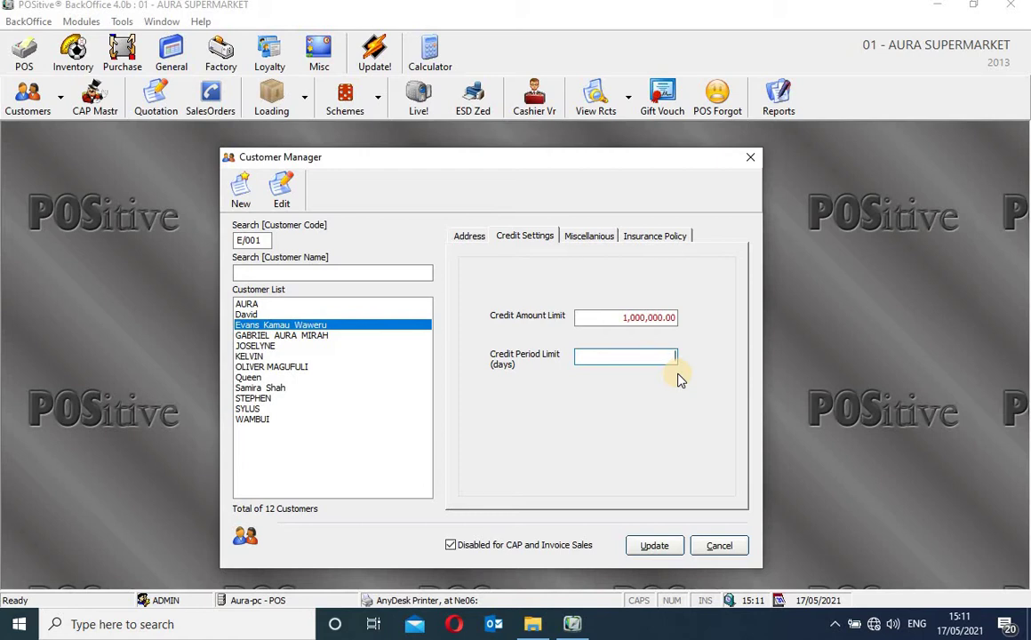
pyautogui.write('365')
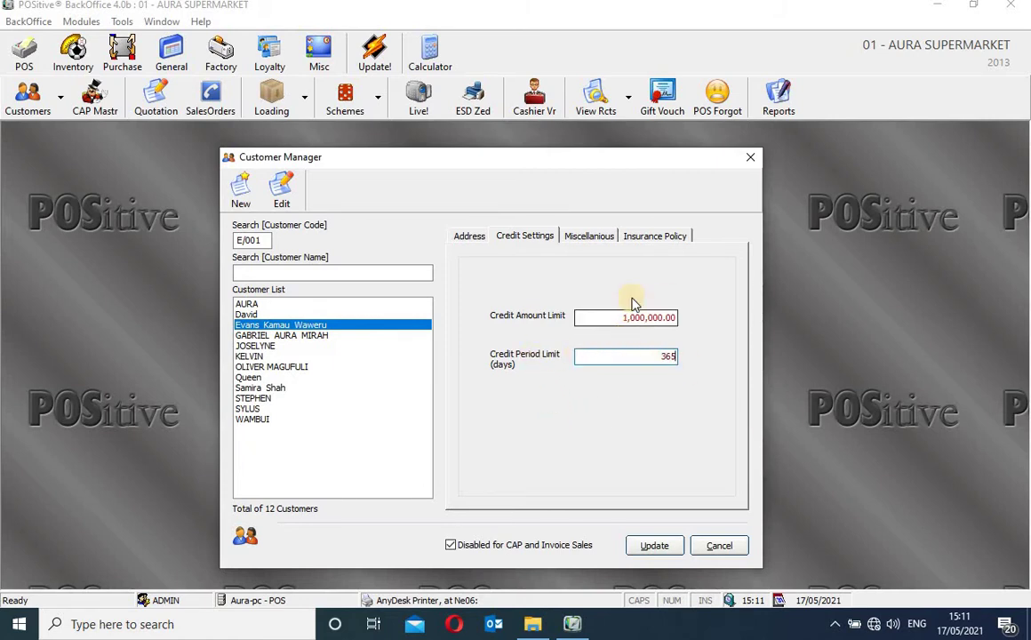
pyautogui.click(586, 238)
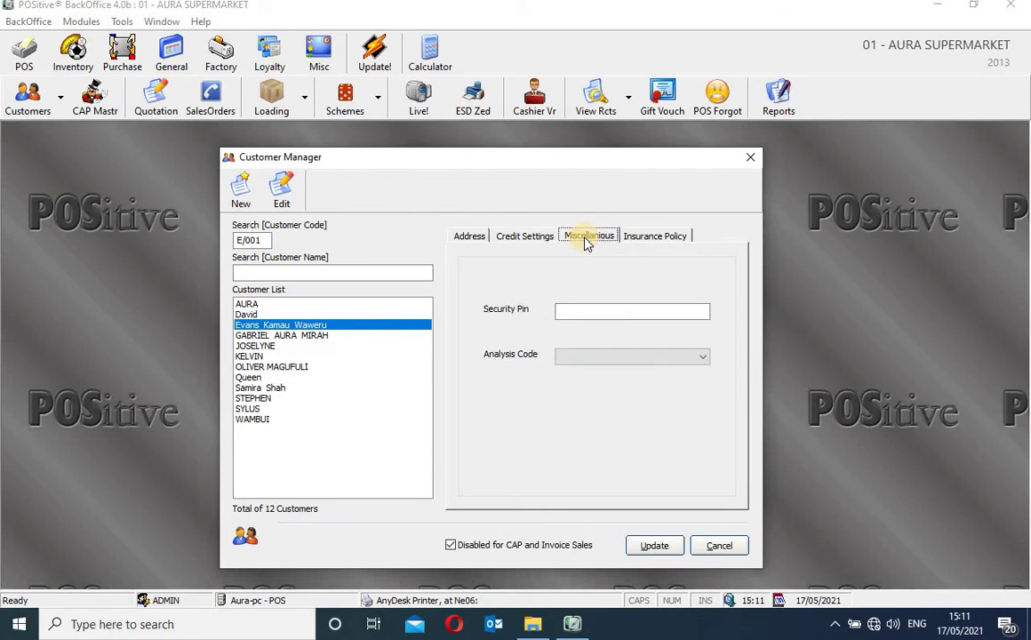
pyautogui.click(537, 238)
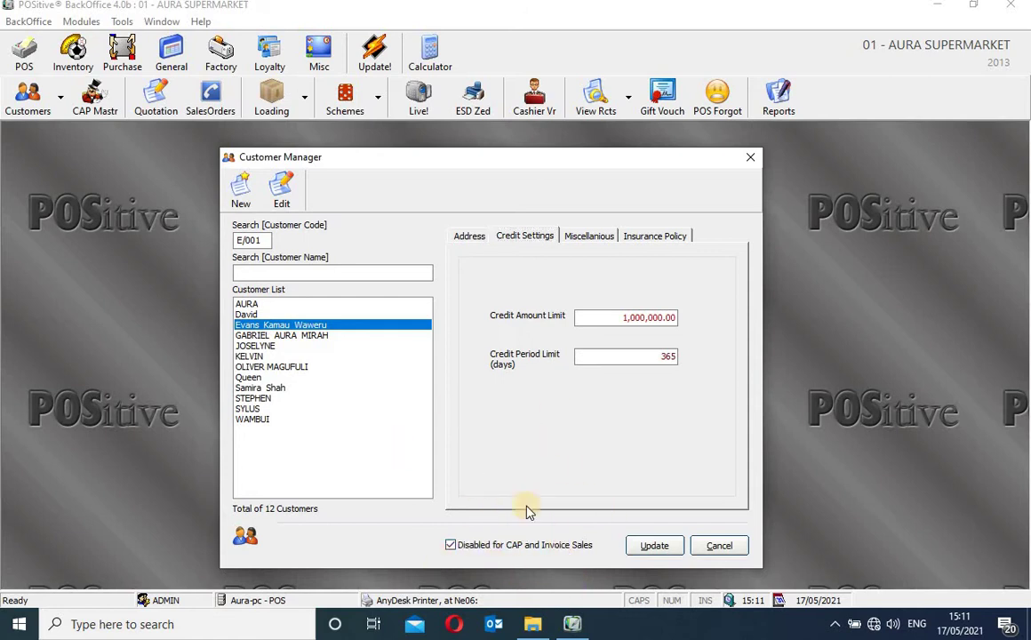
pyautogui.press('End')
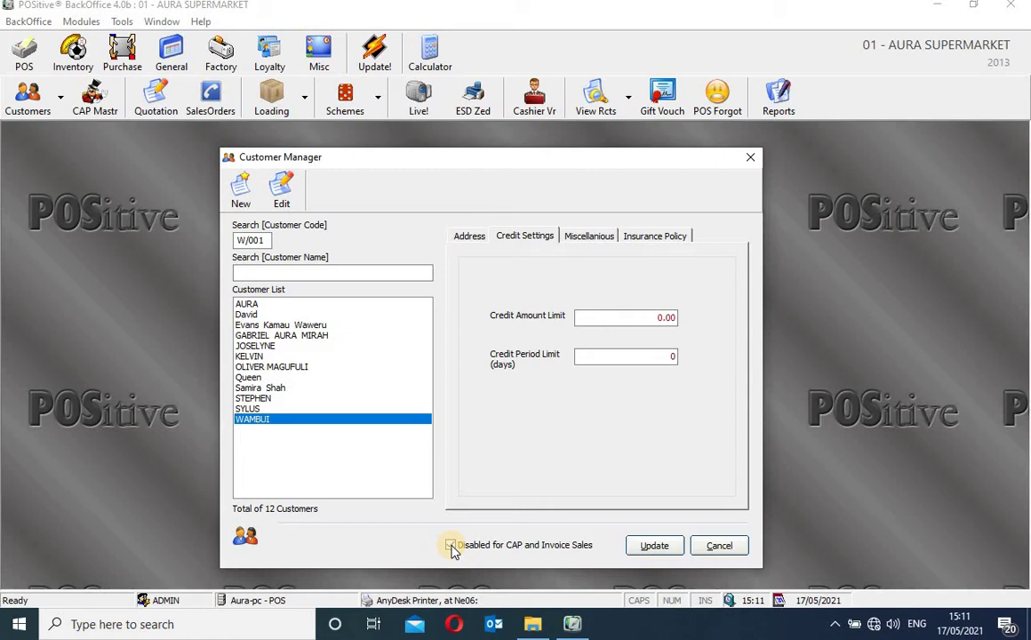
# Tick Disabled for CAP and Invoice Sales and look over the Miscellaneous pin and analysis codes
pyautogui.click(450, 546)
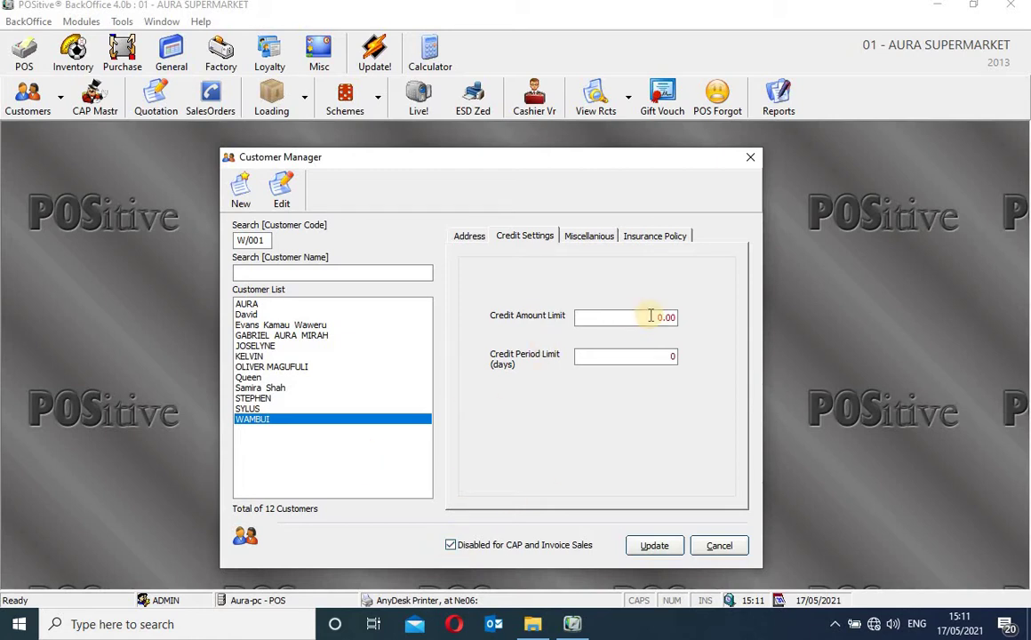
pyautogui.click(586, 240)
pyautogui.click(582, 310)
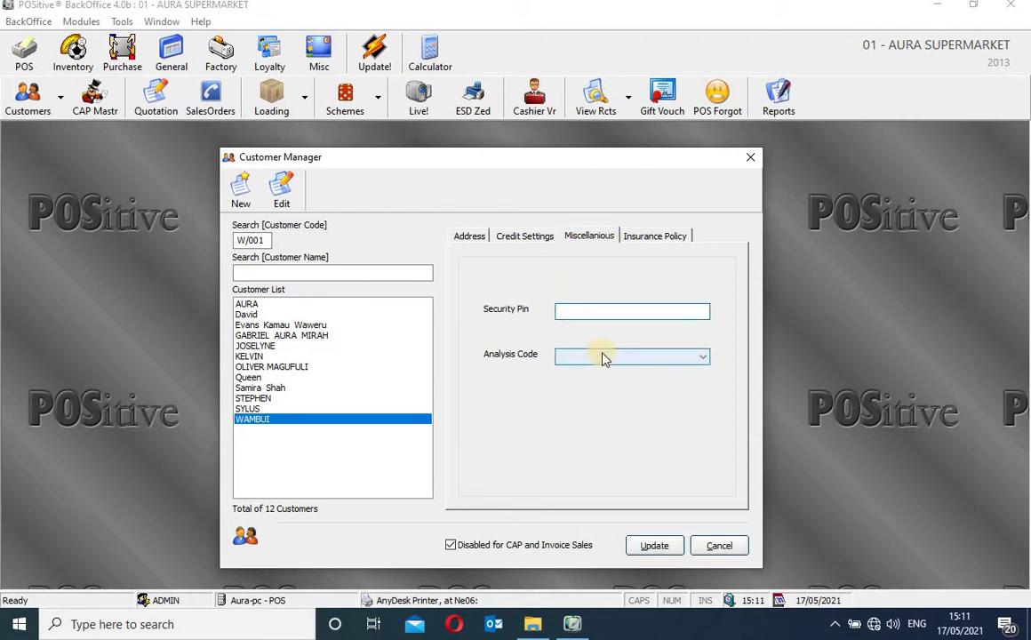
pyautogui.click(602, 358)
pyautogui.click(644, 406)
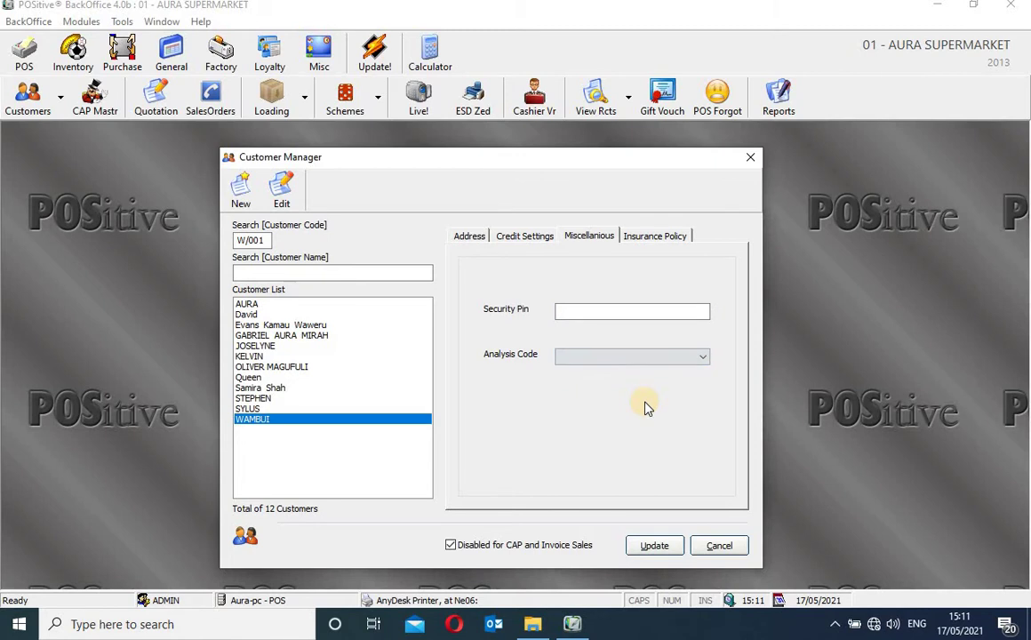
# Look over the Insurance Policy fields, then close Customer Manager without saving changes
pyautogui.click(665, 237)
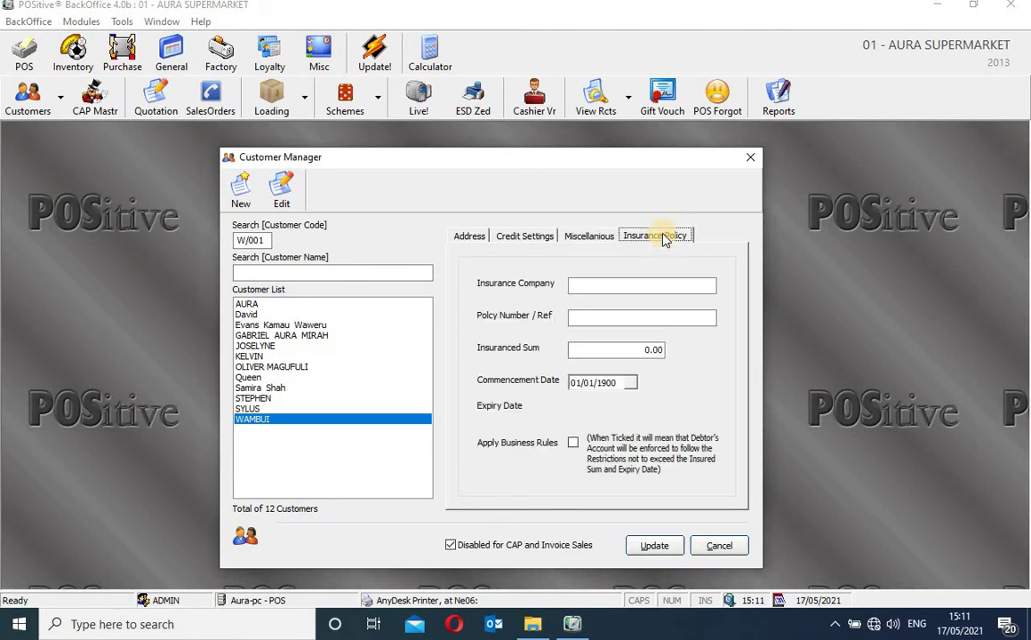
pyautogui.click(601, 322)
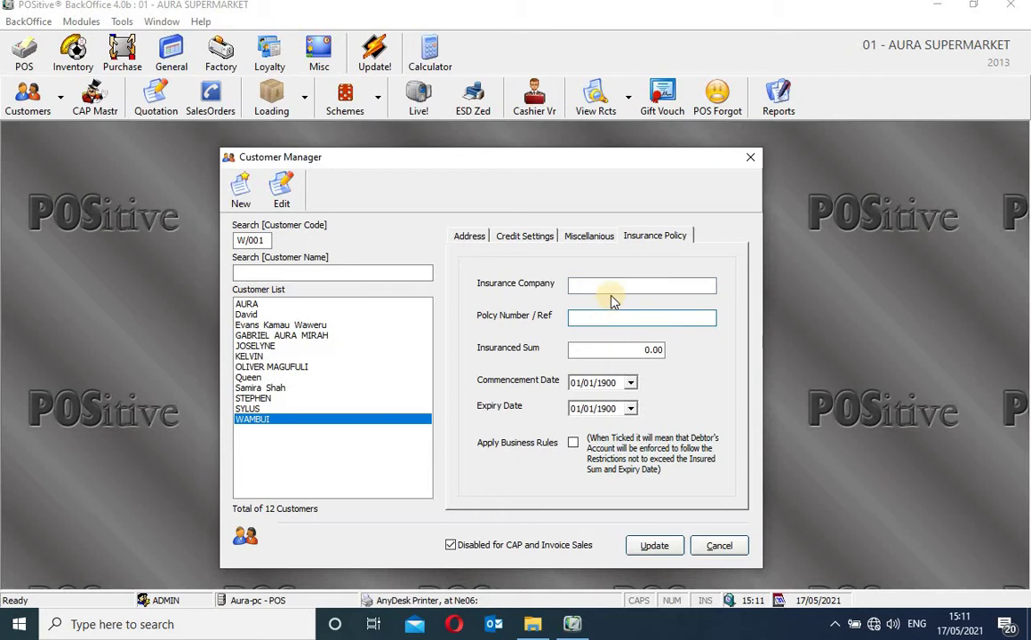
pyautogui.click(612, 287)
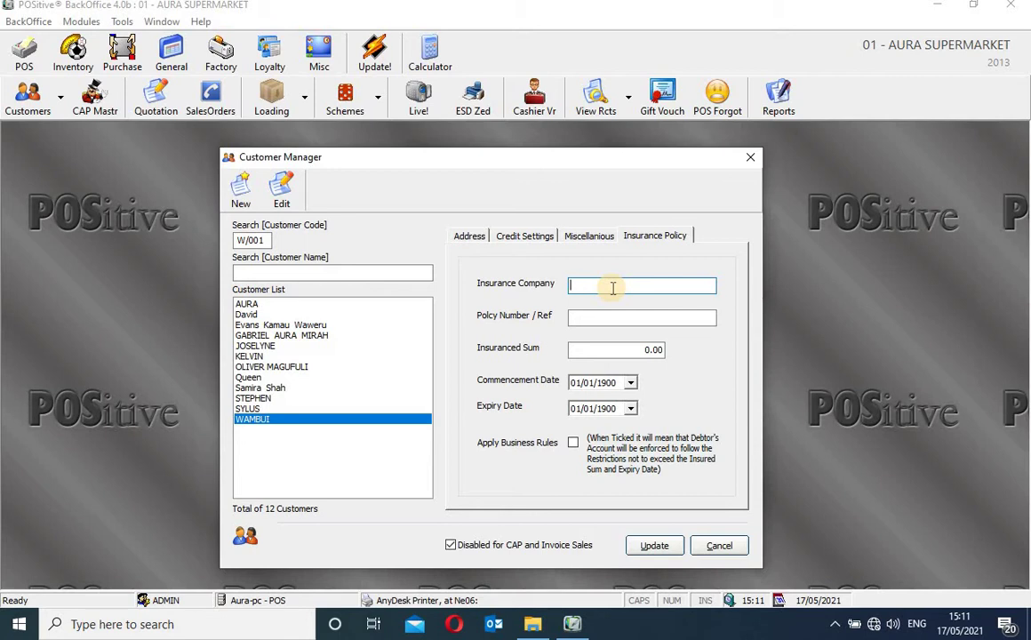
pyautogui.click(649, 351)
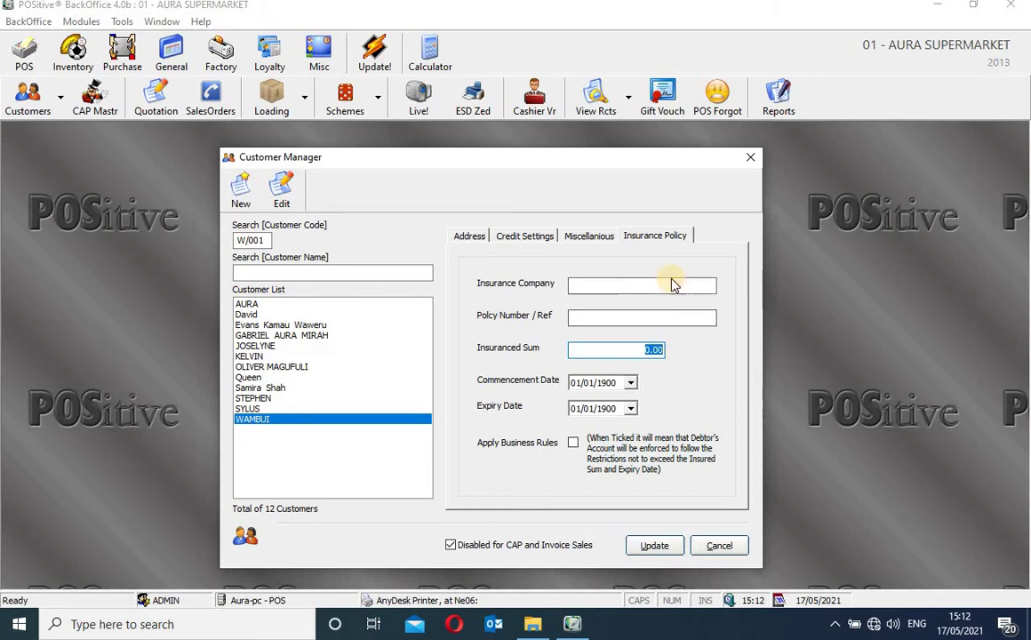
pyautogui.click(750, 161)
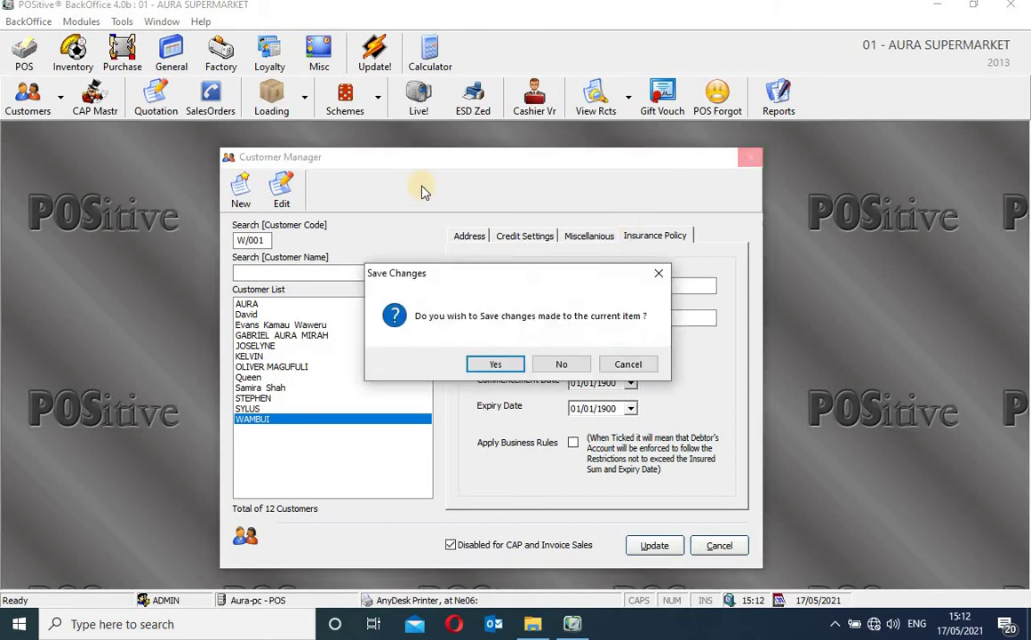
pyautogui.click(561, 366)
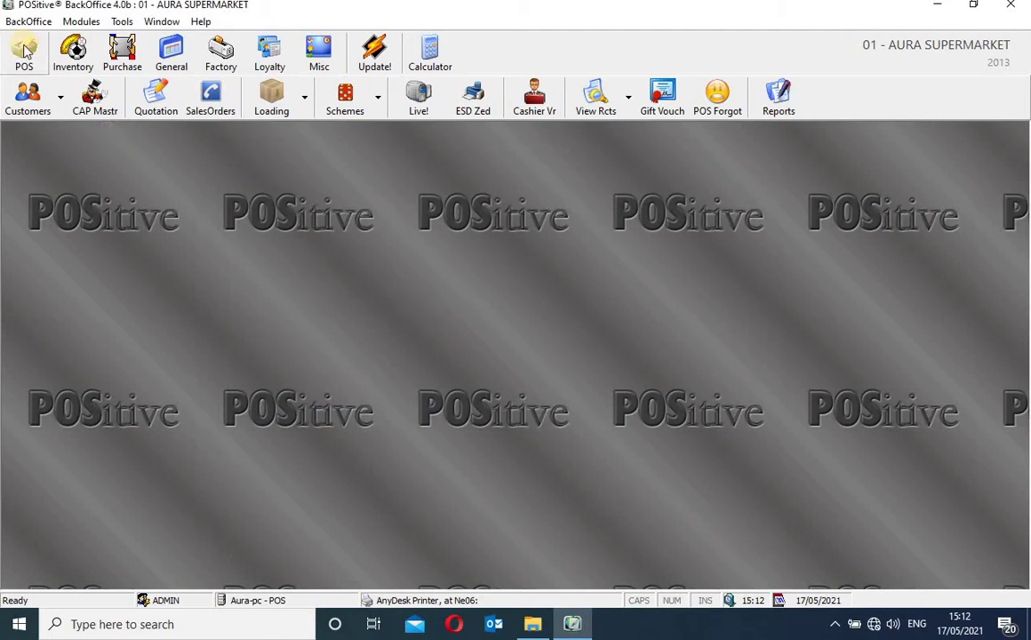
# Open CAP Master and load the customer found through an Advanced Customers name search
pyautogui.click(93, 98)
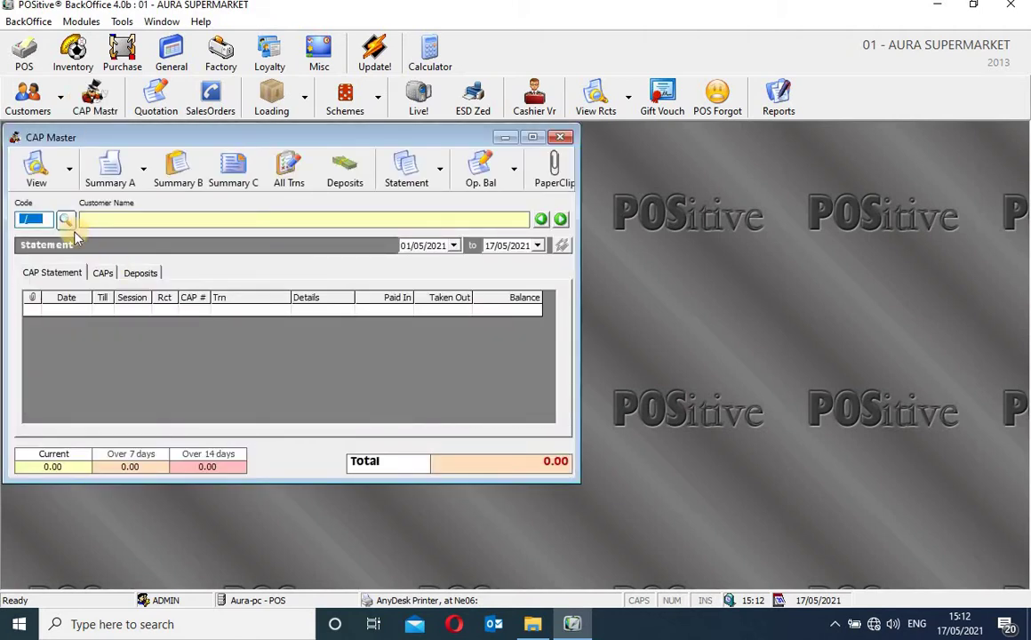
pyautogui.moveTo(248, 140); pyautogui.dragTo(370, 184)
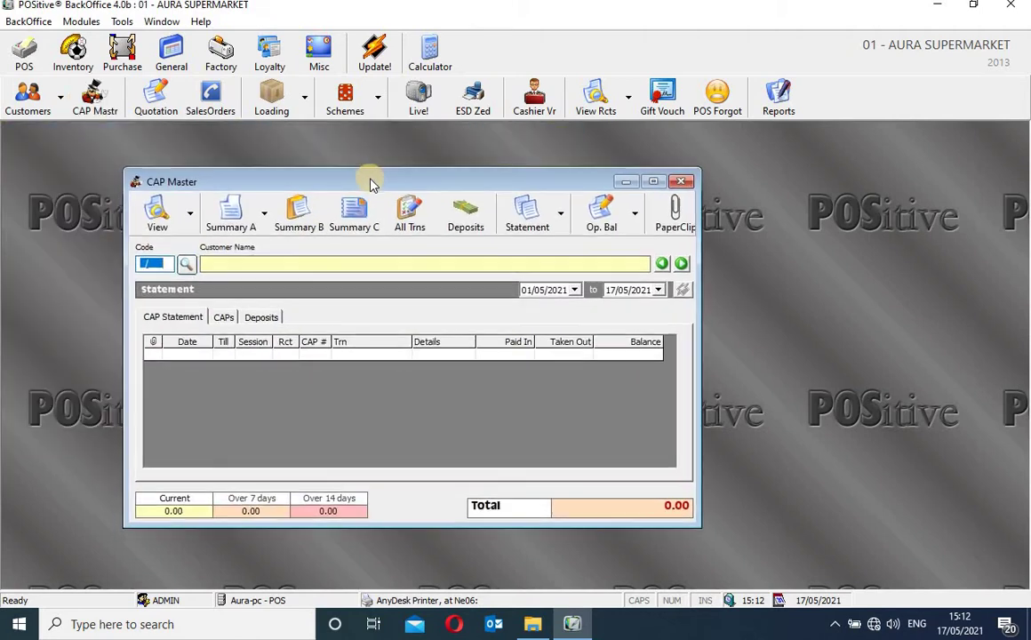
pyautogui.click(188, 263)
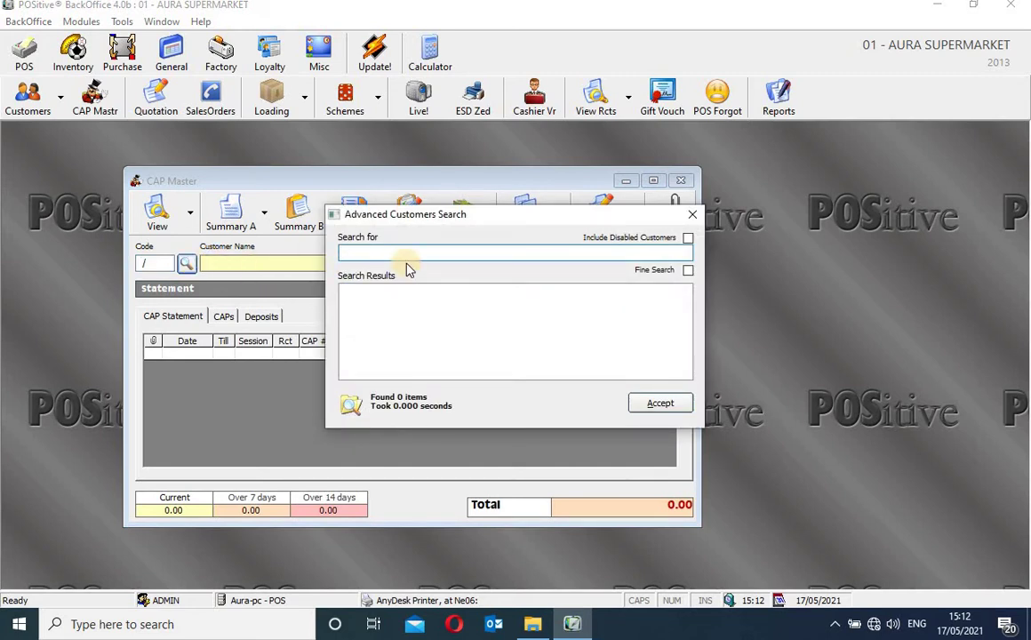
pyautogui.write('gabriel')
pyautogui.press('Return')
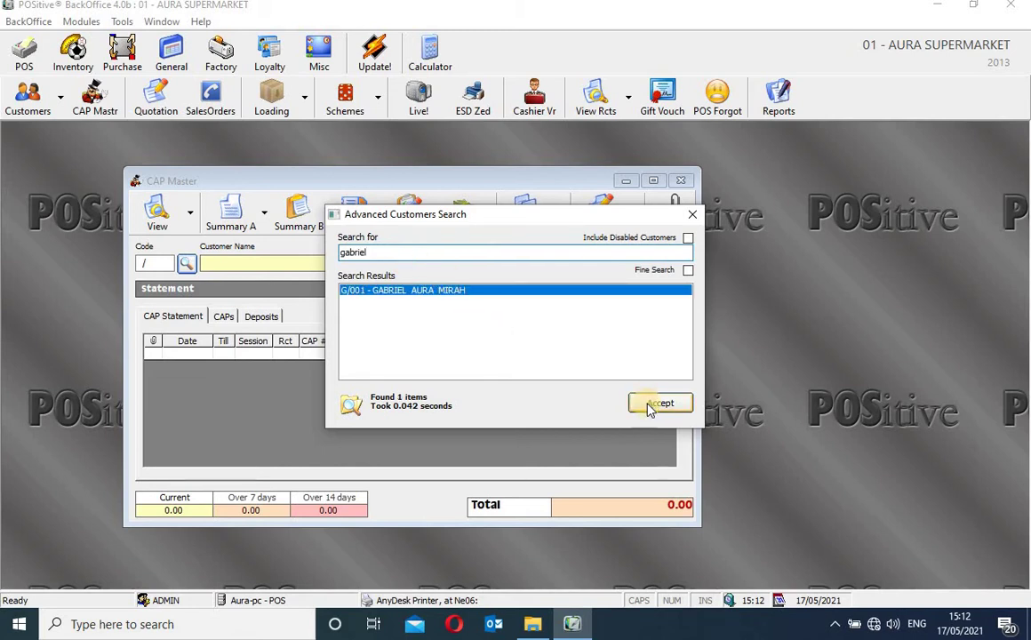
pyautogui.click(656, 402)
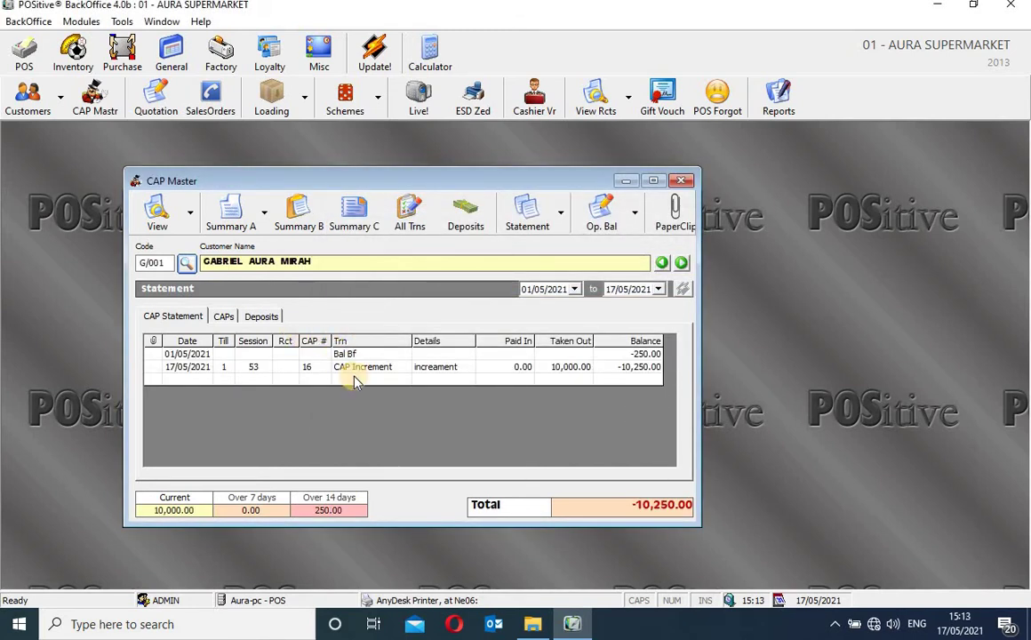
# Inspect the statement's CAP Increment: 10,000.00 taken out, running balance -10,250.00
pyautogui.click(183, 318)
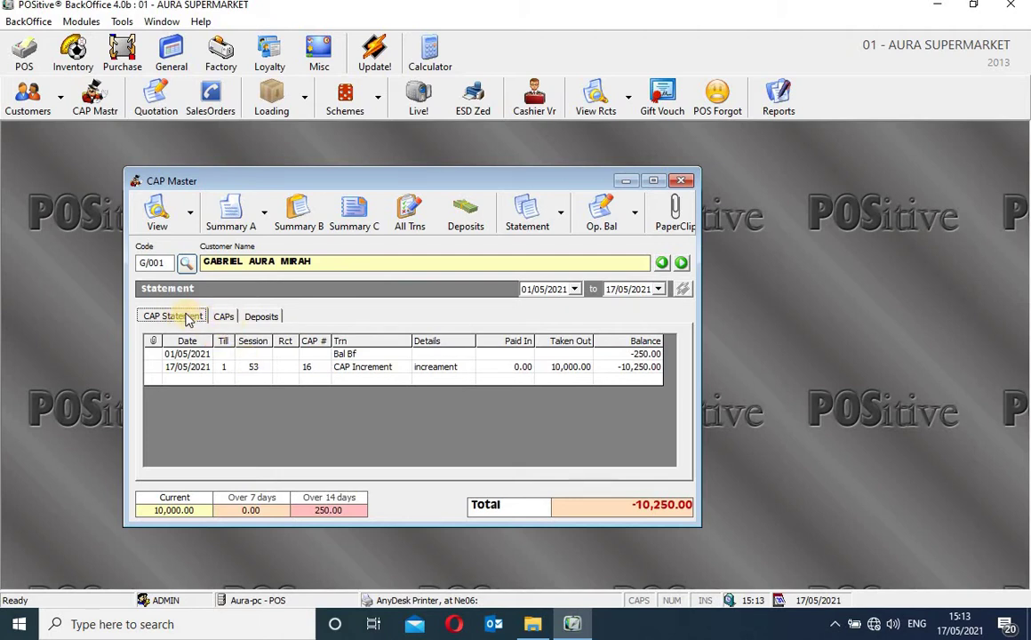
pyautogui.click(376, 368)
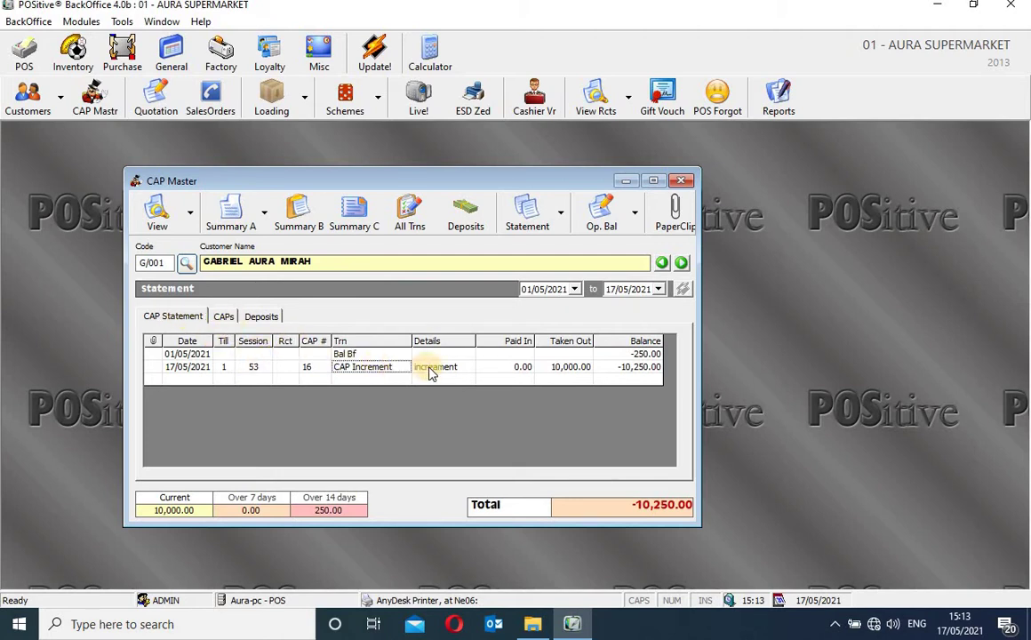
pyautogui.click(434, 367)
pyautogui.click(511, 369)
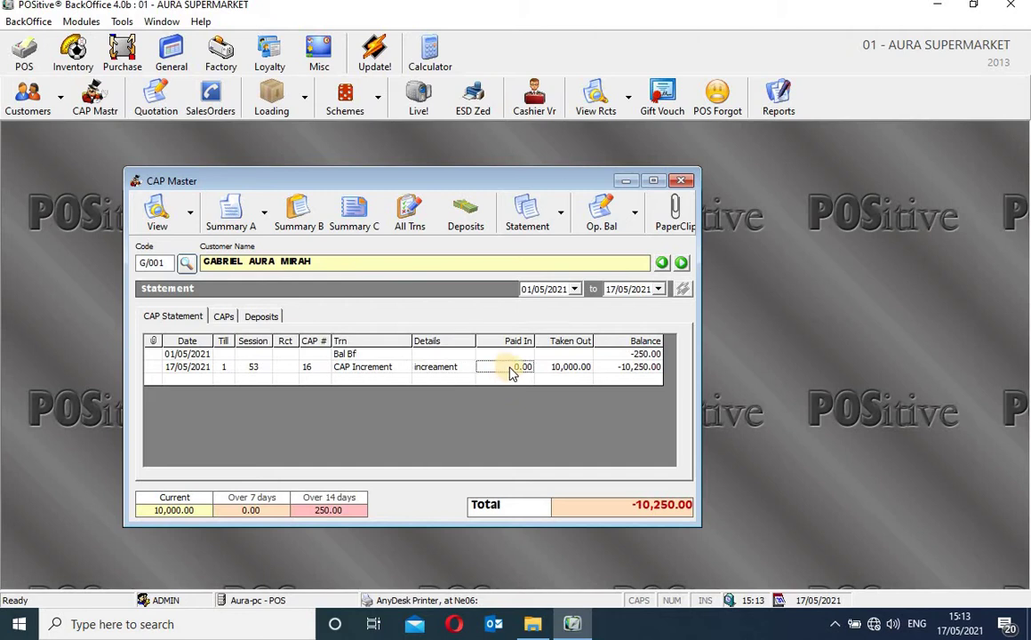
pyautogui.click(564, 371)
pyautogui.click(628, 369)
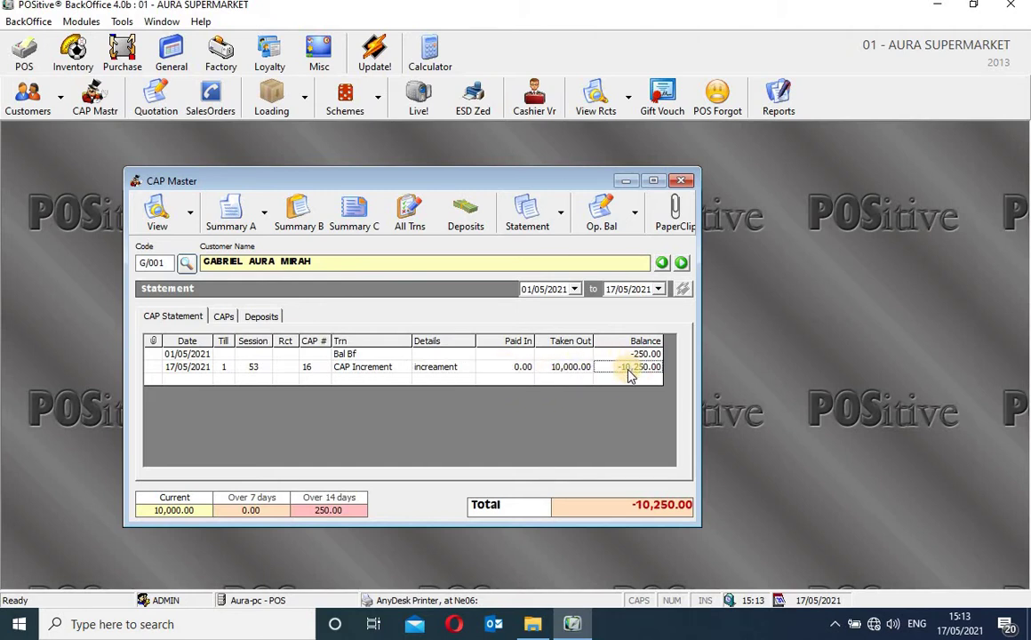
pyautogui.moveTo(701, 371); pyautogui.dragTo(725, 372)
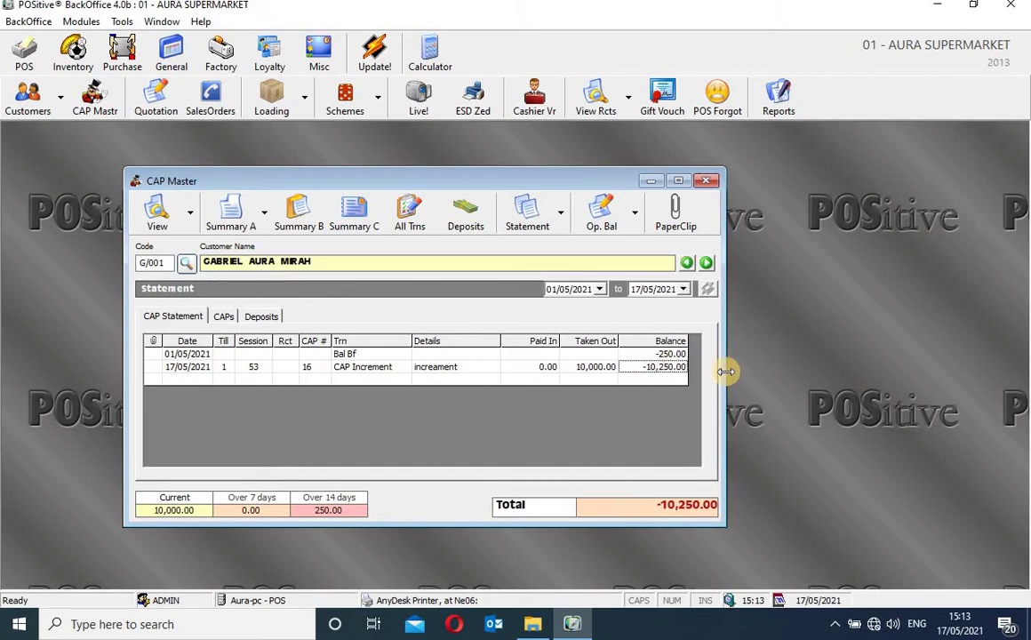
pyautogui.click(600, 367)
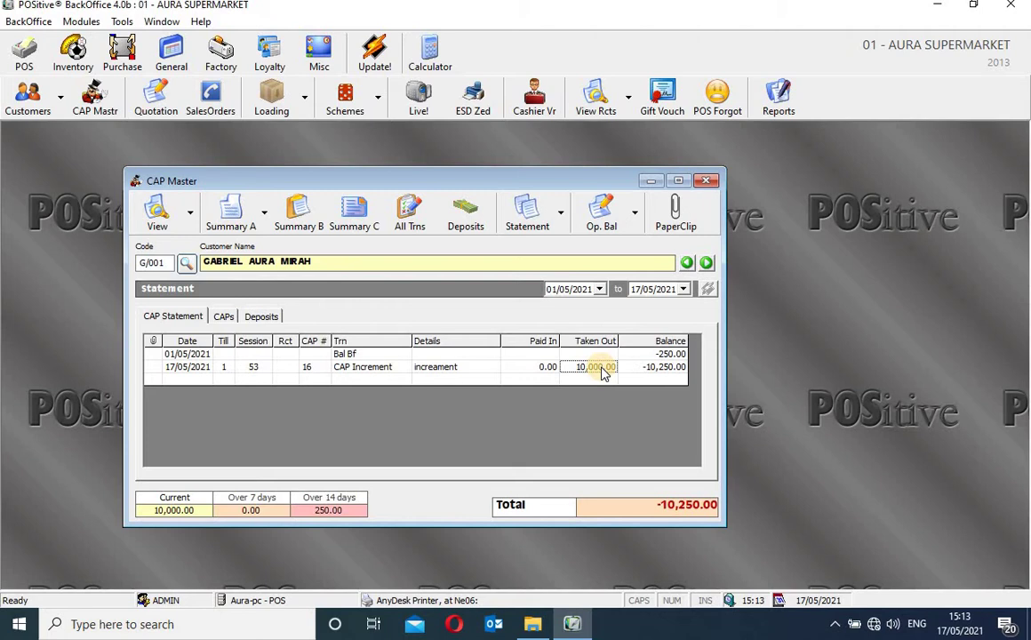
pyautogui.click(546, 367)
pyautogui.click(473, 369)
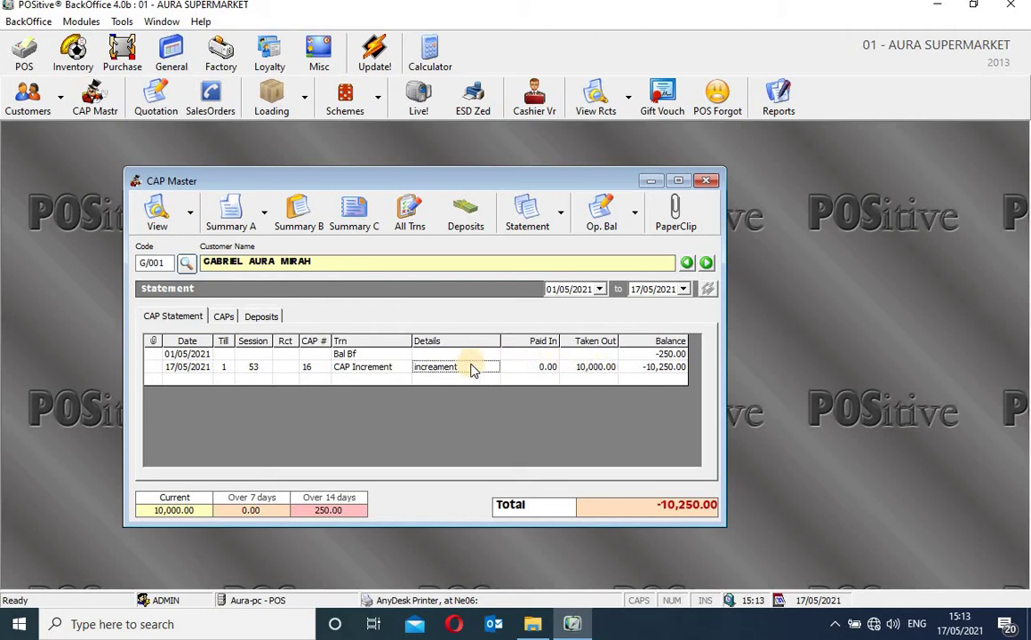
pyautogui.click(391, 368)
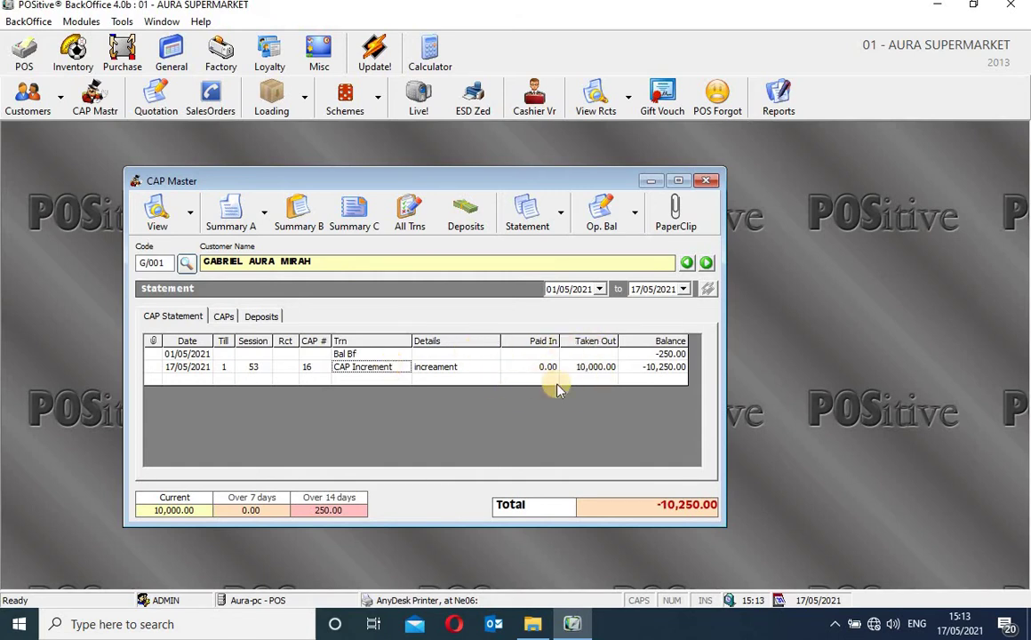
# Review the CAPs tab (250.00 CAP Sales, 10,000.00 increment) and the 10,000.00 deposit, then return to the statement
pyautogui.click(222, 316)
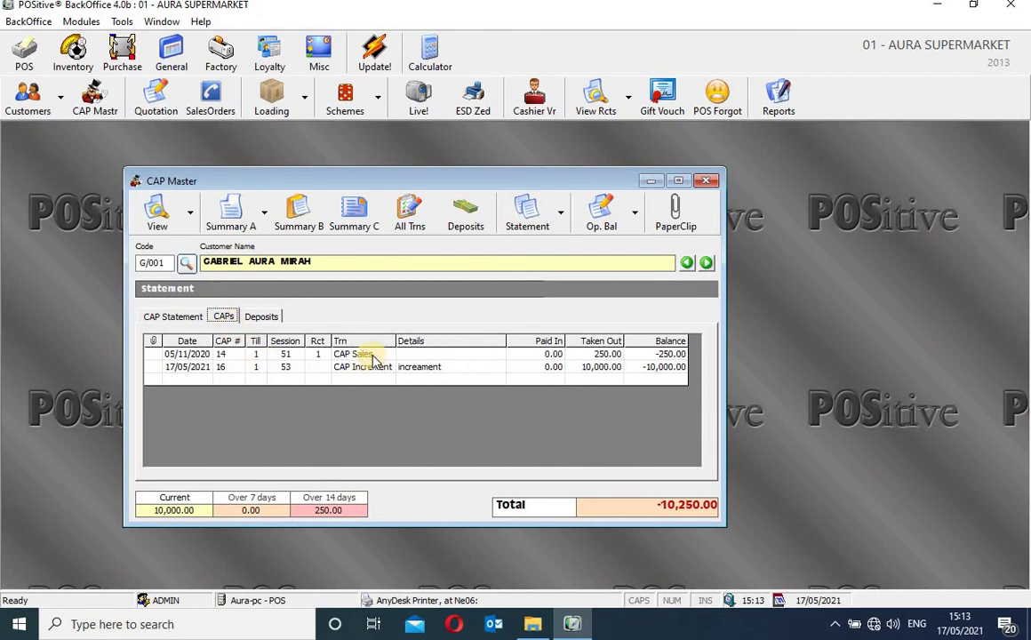
pyautogui.click(373, 354)
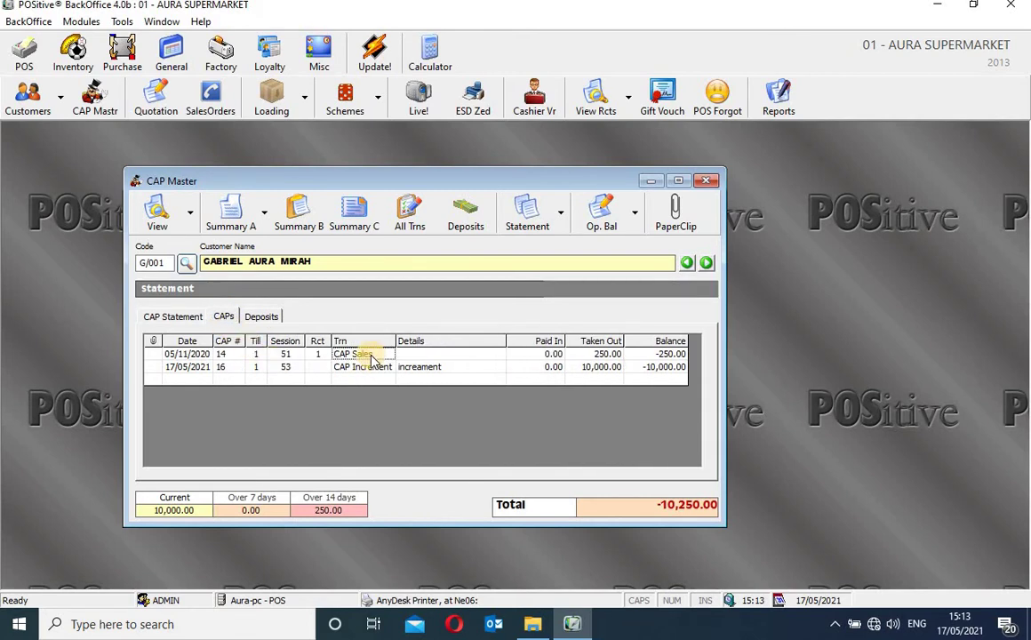
pyautogui.click(604, 352)
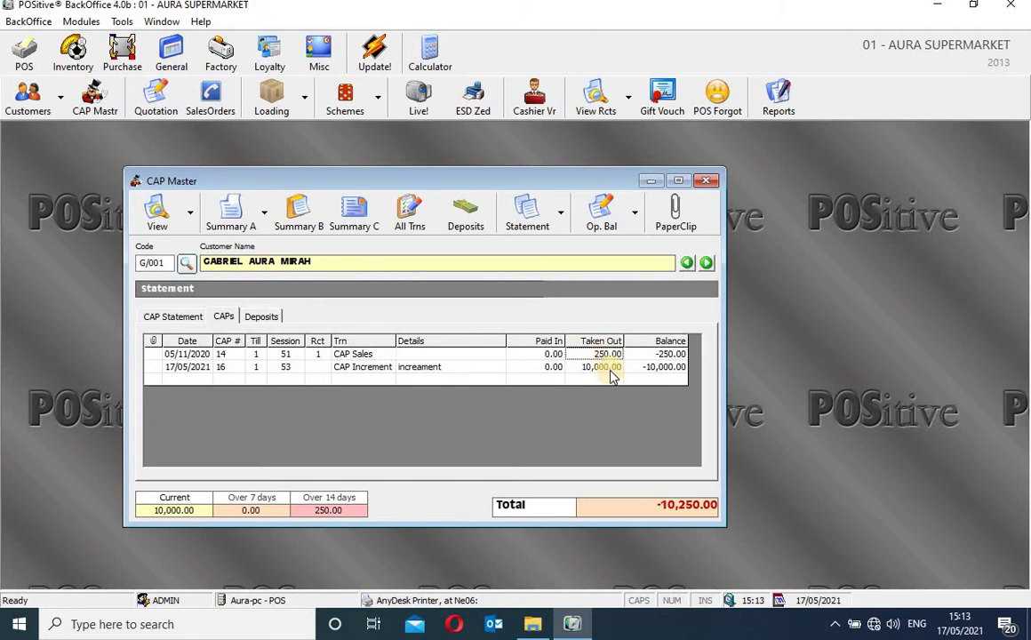
pyautogui.click(609, 369)
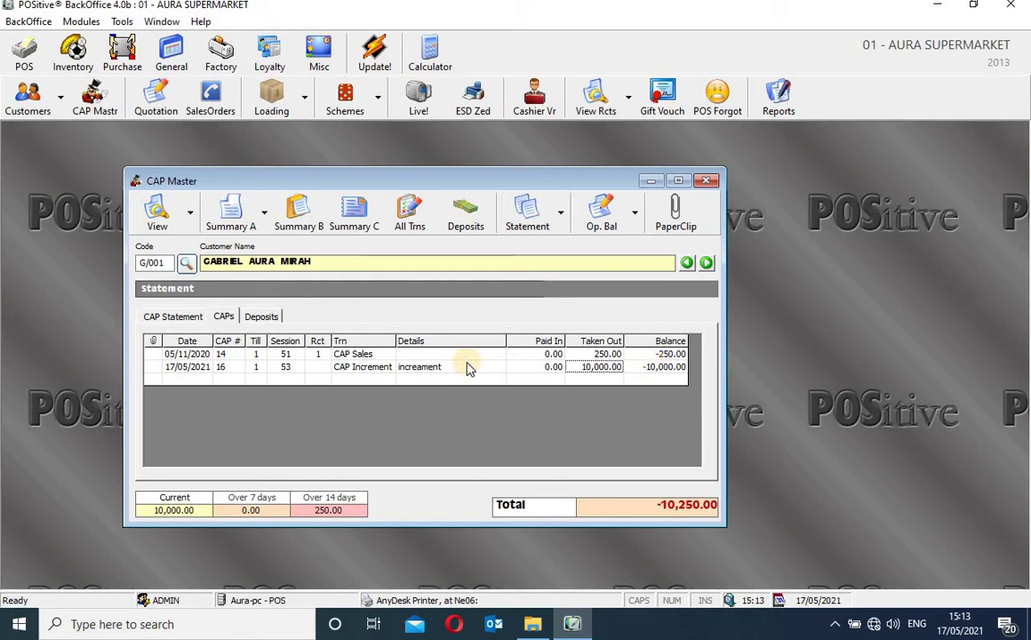
pyautogui.click(266, 318)
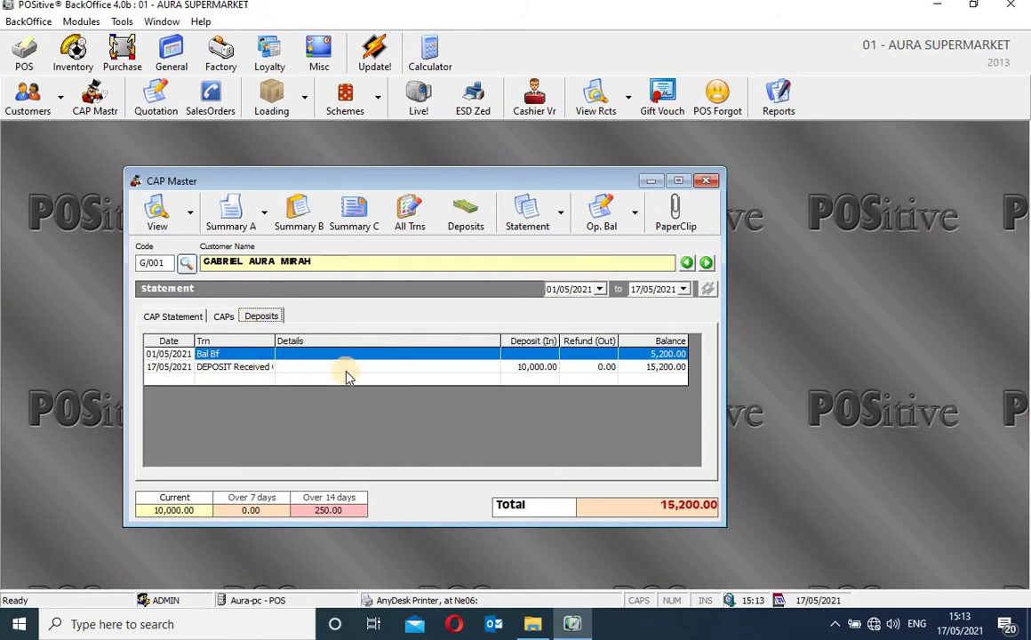
pyautogui.click(523, 371)
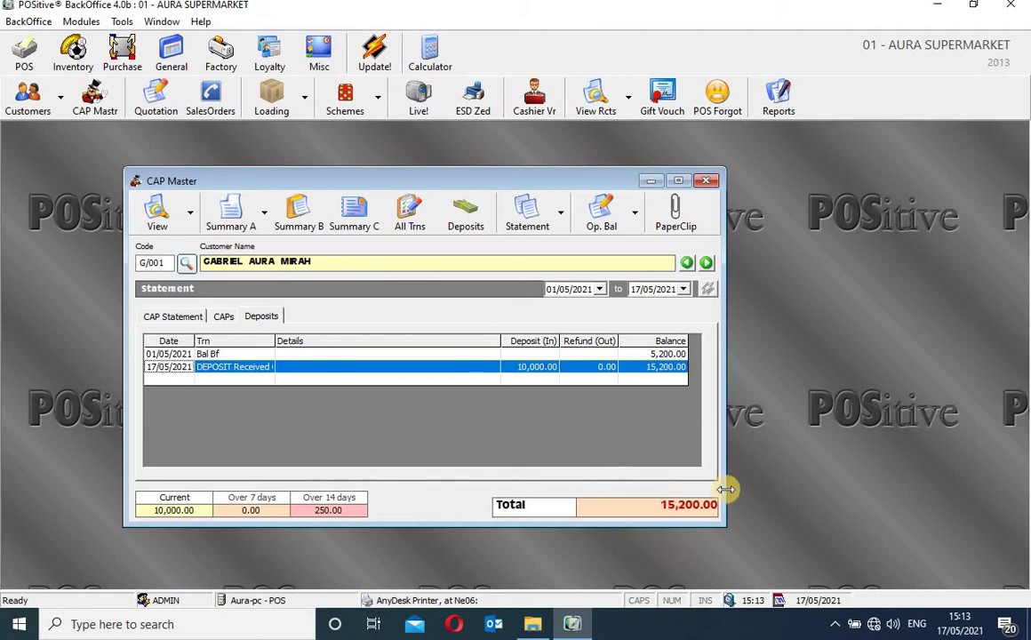
pyautogui.click(199, 321)
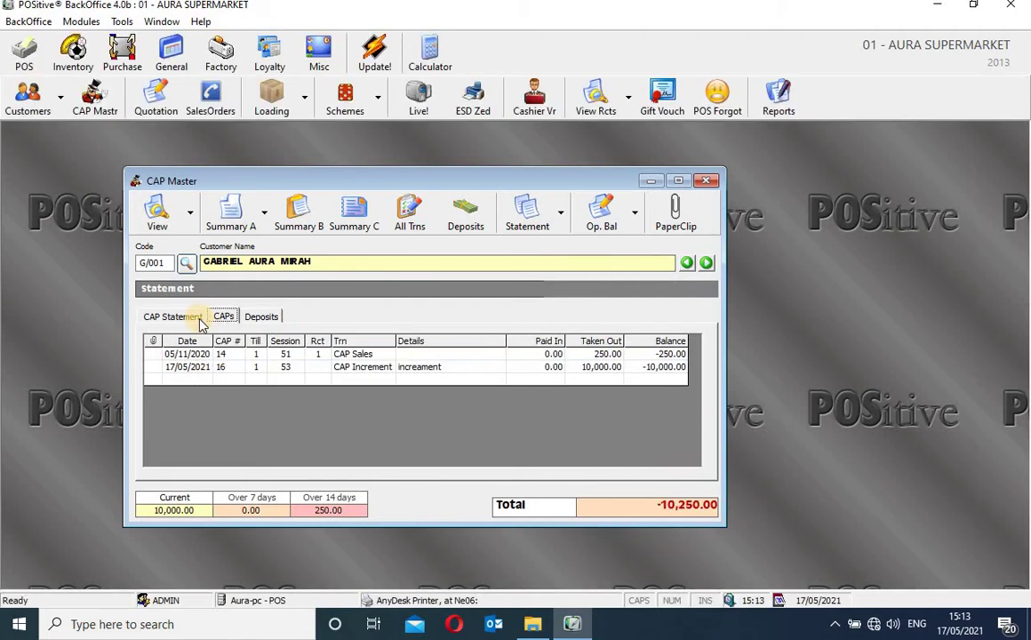
pyautogui.click(199, 321)
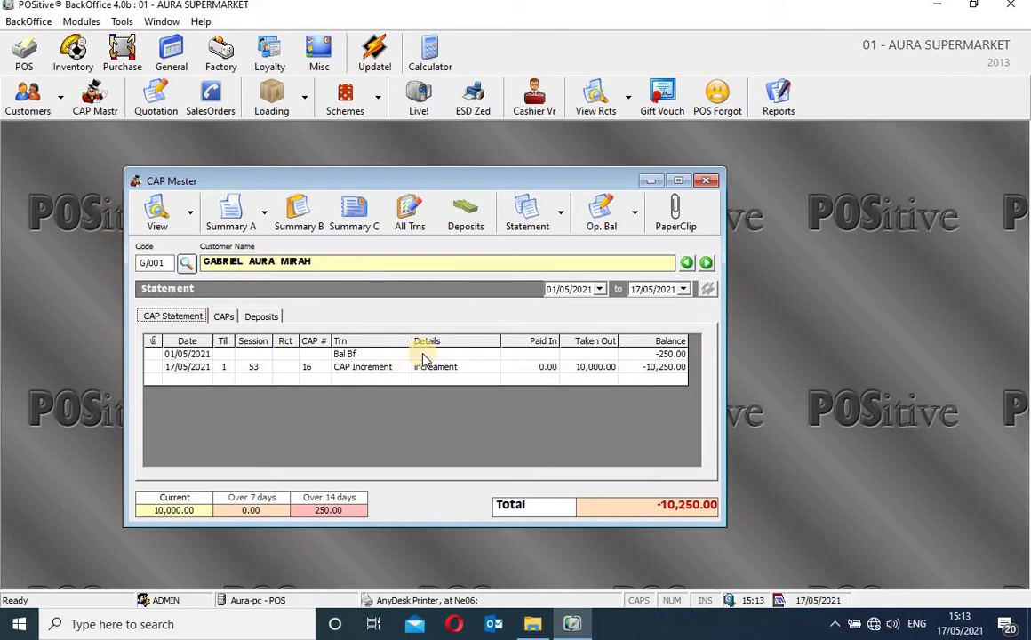
# Launch the CAP Summary A report preview from the CAP Master toolbar
pyautogui.click(232, 213)
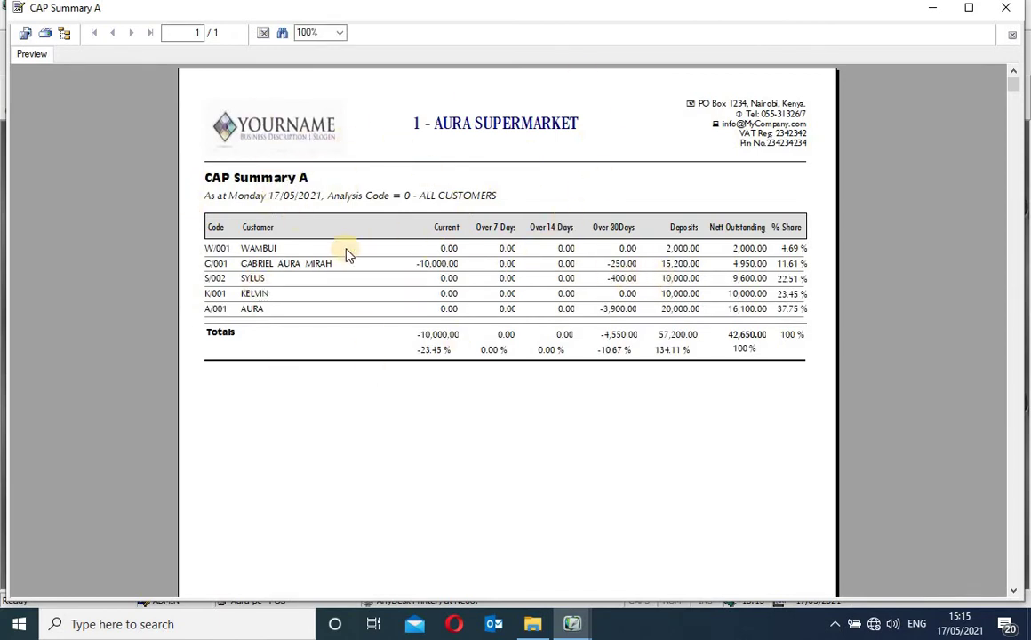
# Check customer rows: 2,000.00 nett and 4.69 % share, then -10,000.00 current and -250.00 over 30 days
pyautogui.click(260, 248)
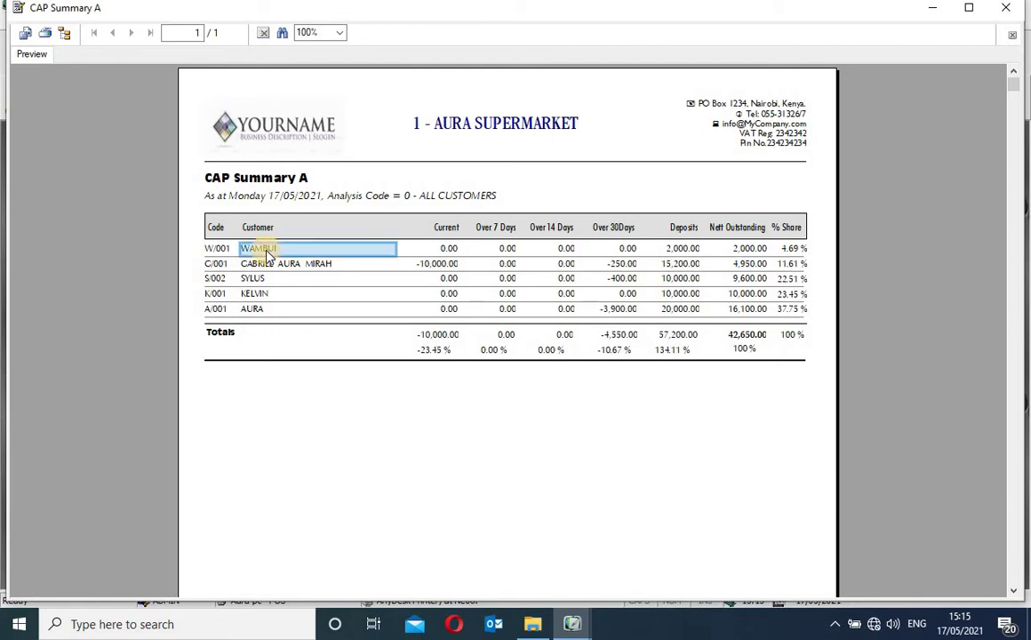
pyautogui.click(749, 249)
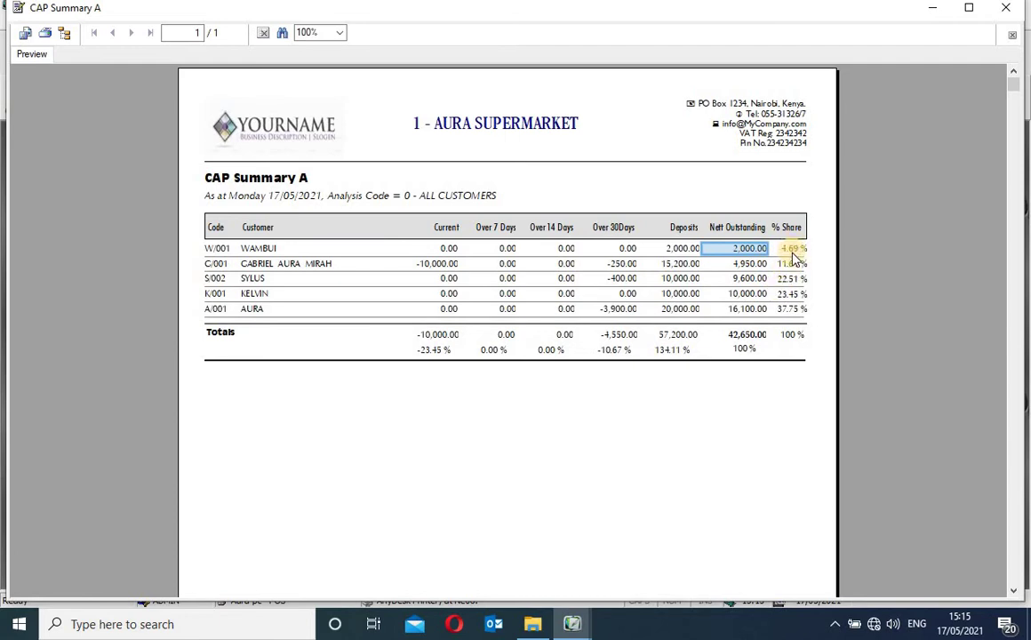
pyautogui.click(794, 250)
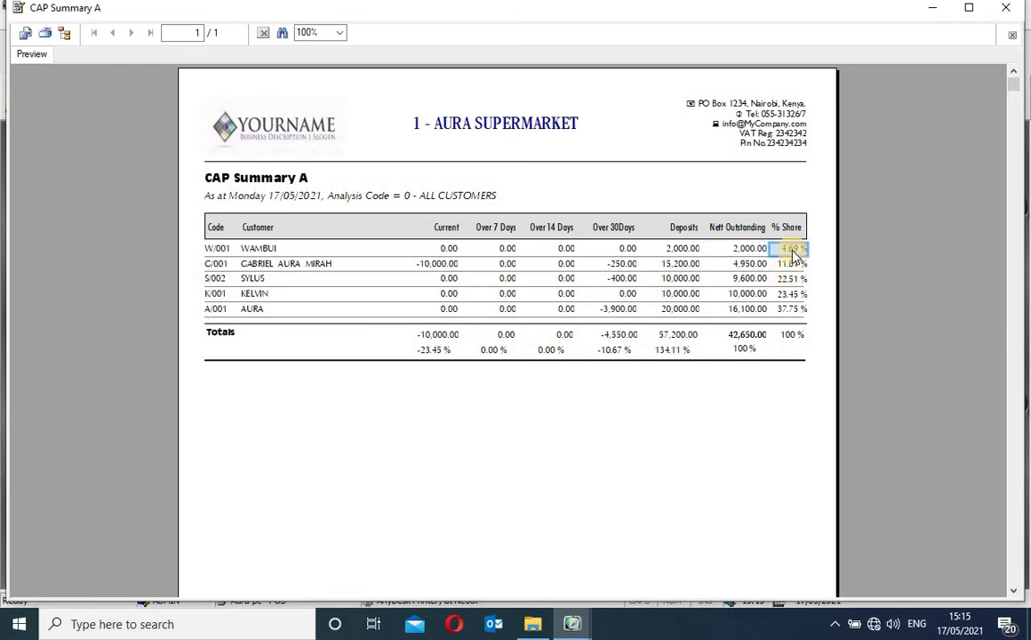
pyautogui.click(449, 264)
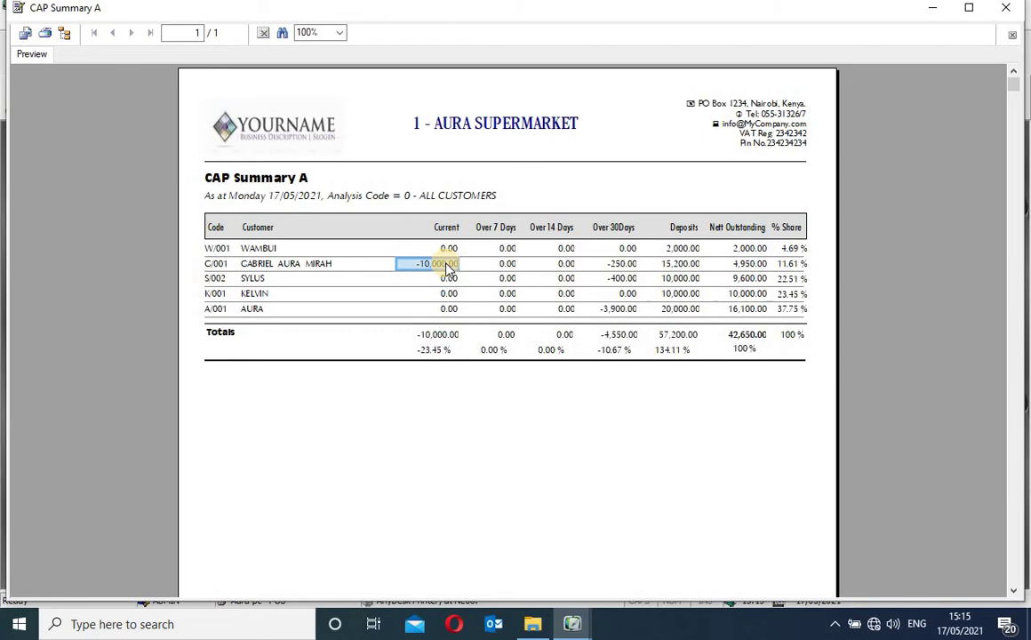
pyautogui.click(624, 266)
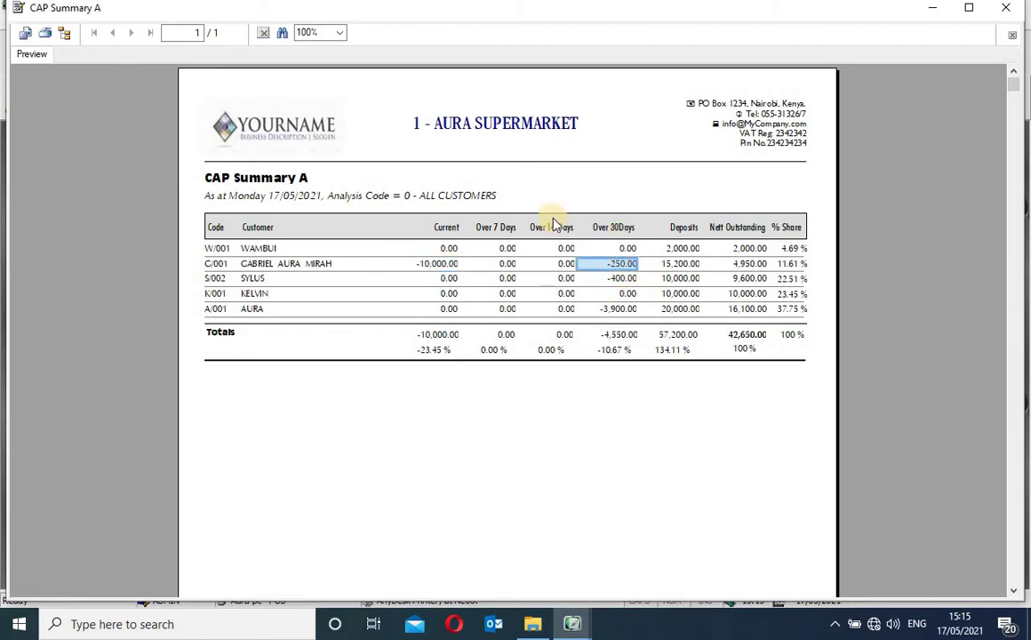
pyautogui.click(447, 229)
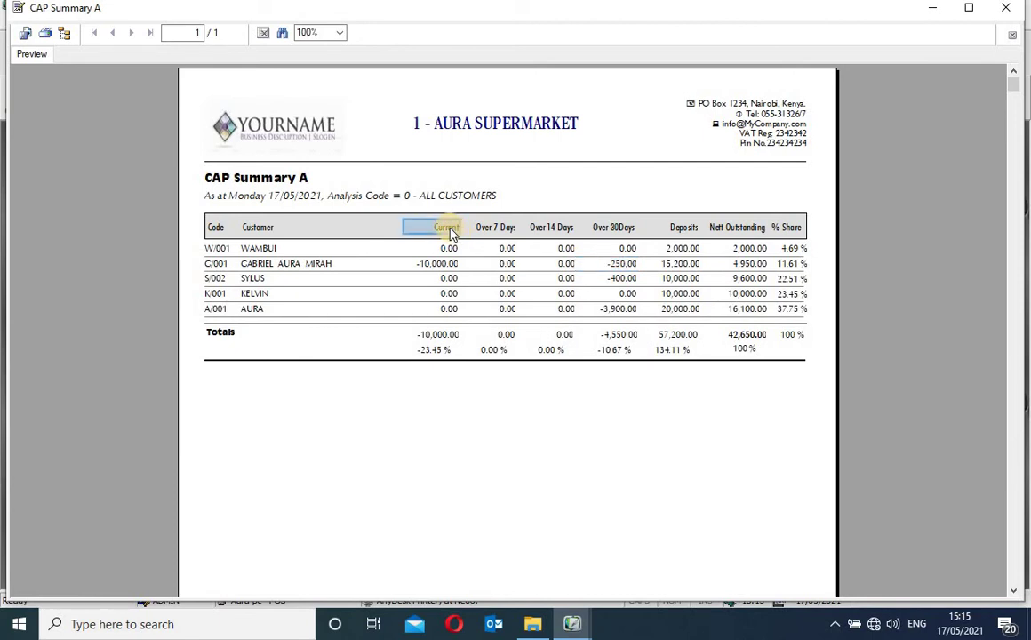
pyautogui.click(441, 263)
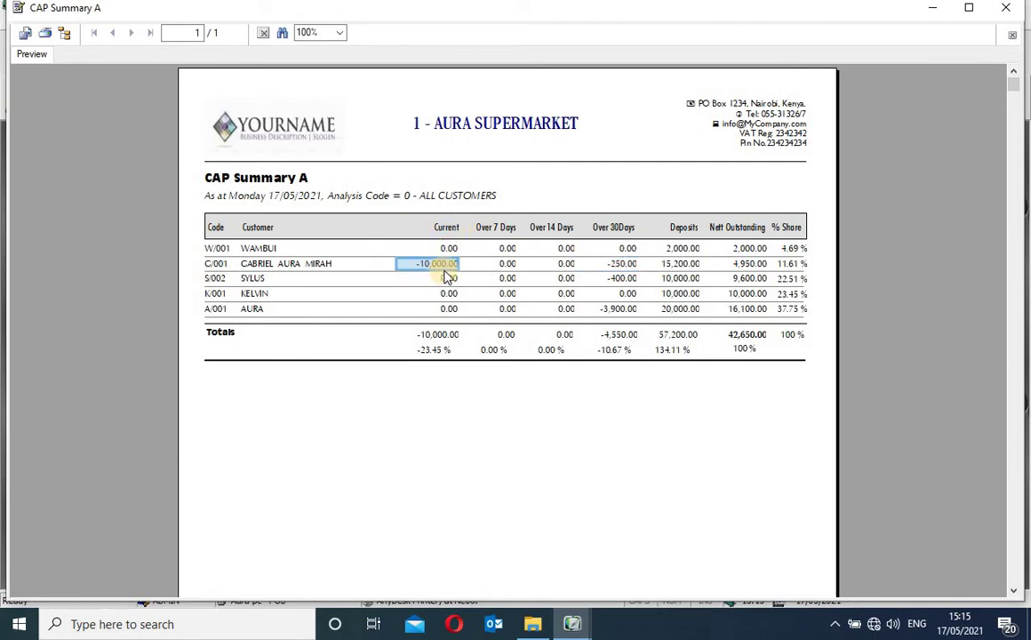
pyautogui.click(504, 228)
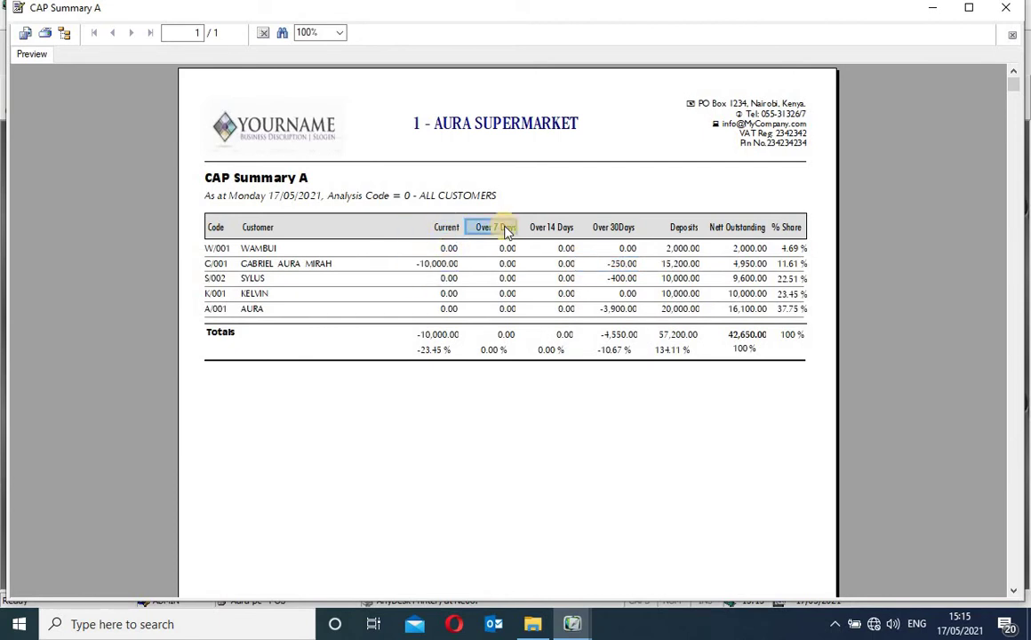
pyautogui.click(624, 264)
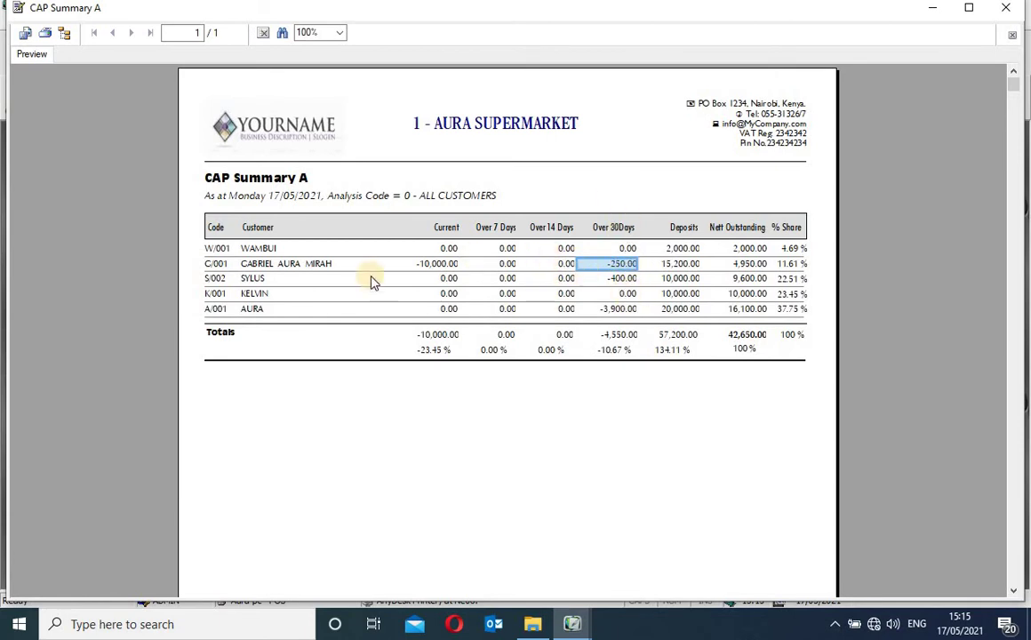
# Check totals (42,650.00 nett, 57,200.00 deposits, -4,550.00 over 30 days), then close the report
pyautogui.click(749, 334)
pyautogui.click(677, 337)
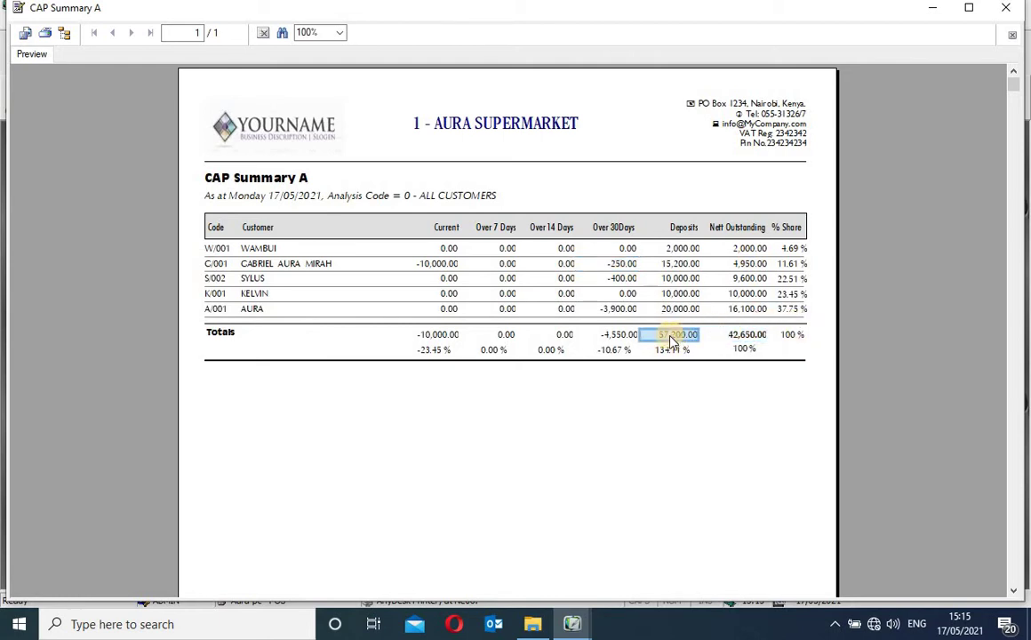
pyautogui.click(615, 335)
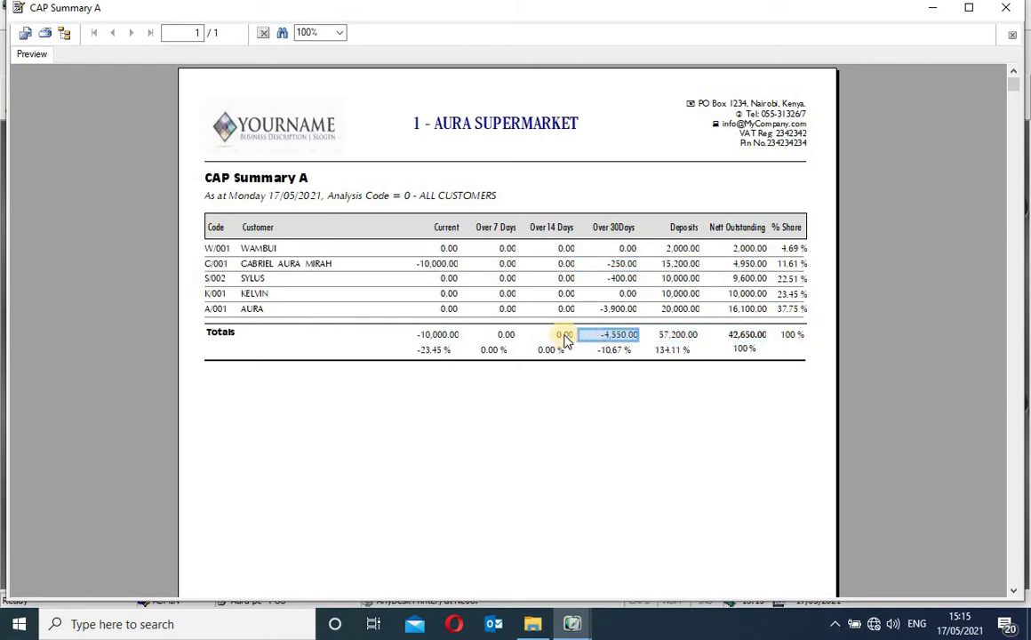
pyautogui.click(756, 278)
pyautogui.click(754, 264)
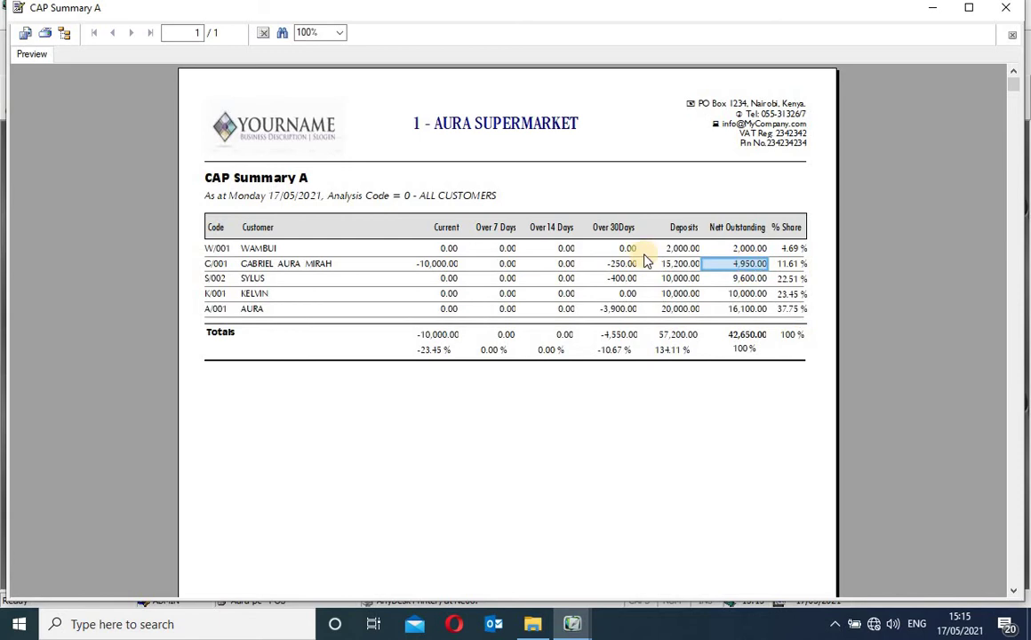
pyautogui.click(1015, 11)
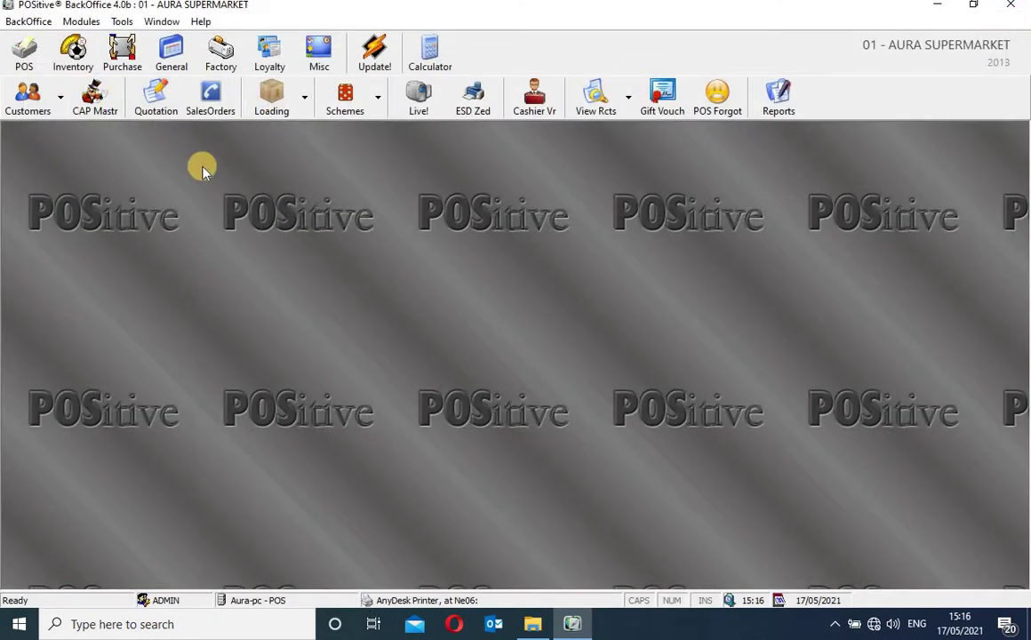
# Start a new quotation with the client's name, address and the comment 'Quotation'
pyautogui.click(165, 104)
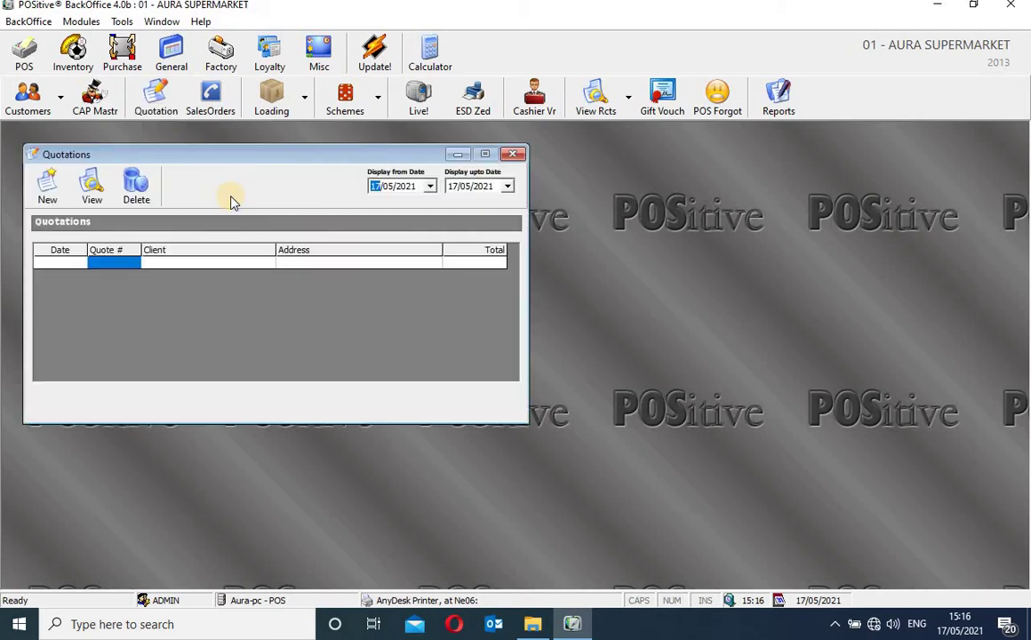
pyautogui.click(48, 184)
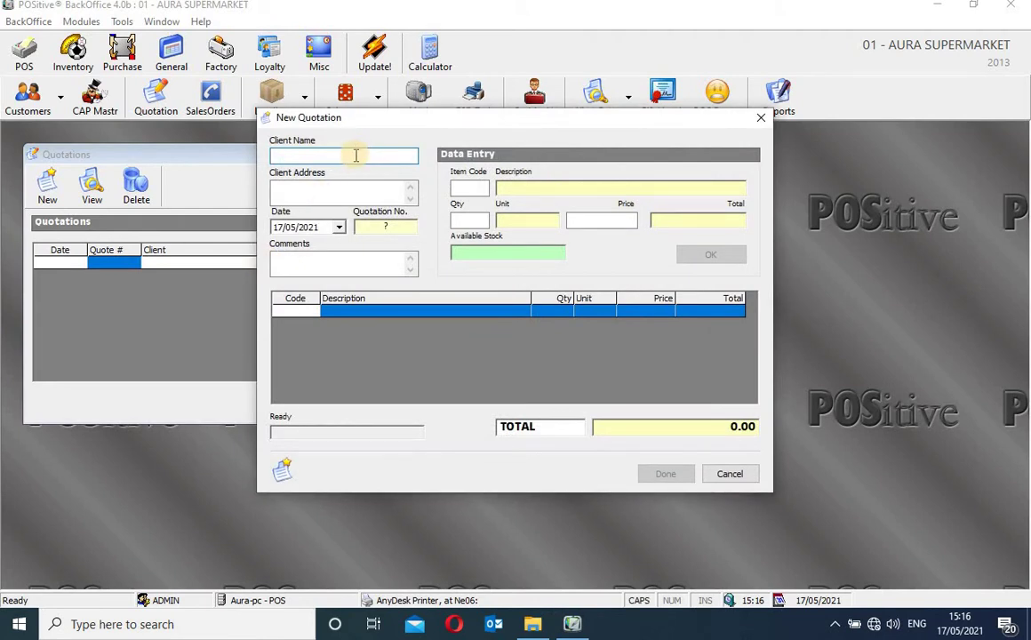
pyautogui.write('Gabriel')
pyautogui.click(348, 192)
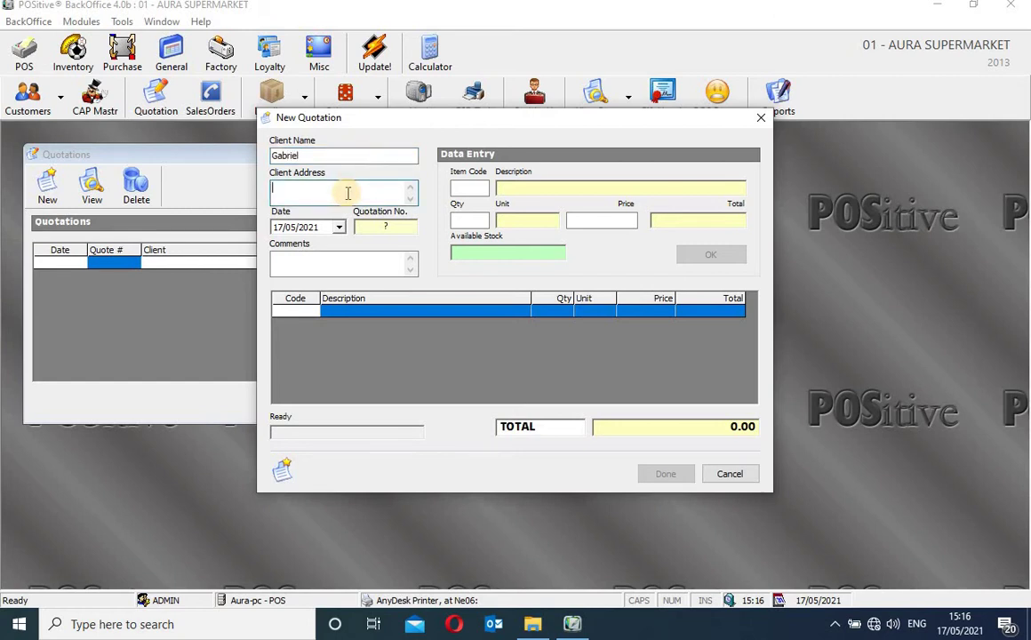
pyautogui.write('P.O.box Ingo')
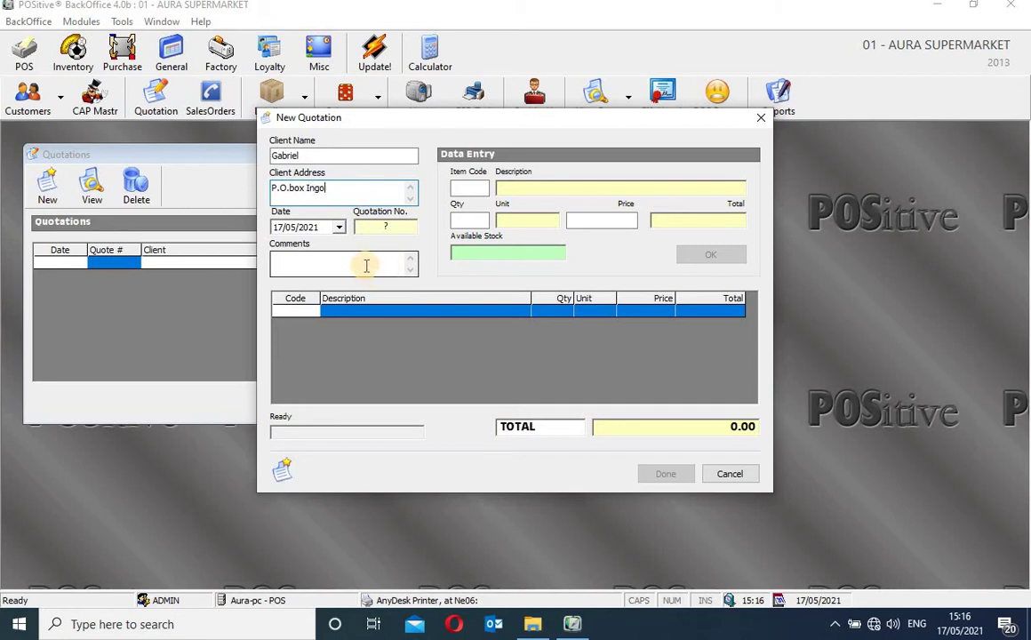
pyautogui.click(366, 266)
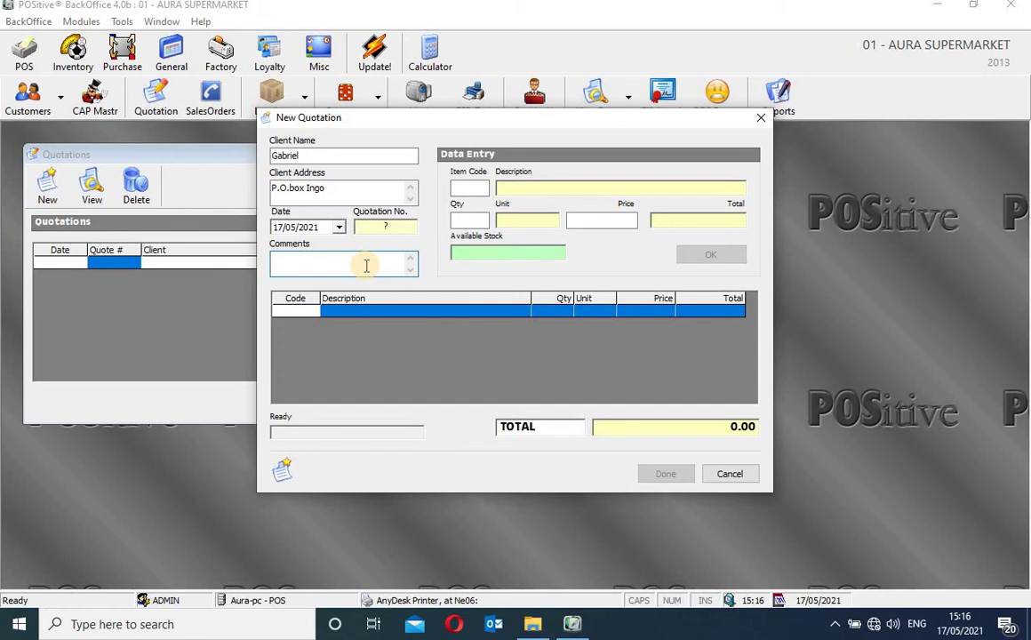
pyautogui.write('O')
pyautogui.press('BackSpace')
pyautogui.press('BackSpace')
pyautogui.press('BackSpace')
pyautogui.press('BackSpace')
pyautogui.press('BackSpace')
pyautogui.write('Quotation')
# Add 100 pieces of SUITCASE MEDIUM (item 120001) at 450.00, totalling 45,000.00
pyautogui.click(474, 189)
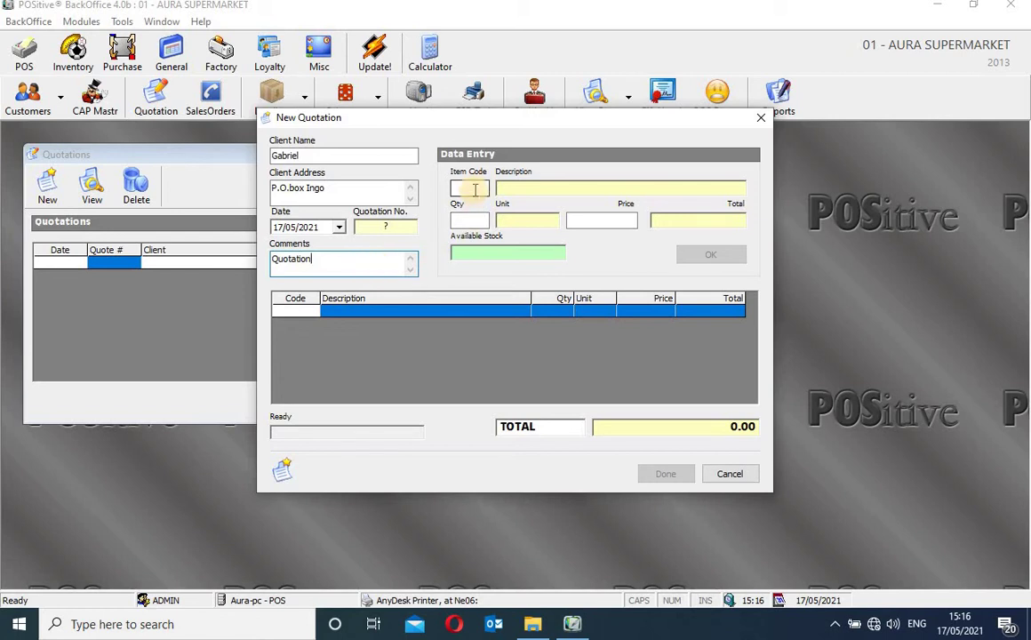
pyautogui.write('1200')
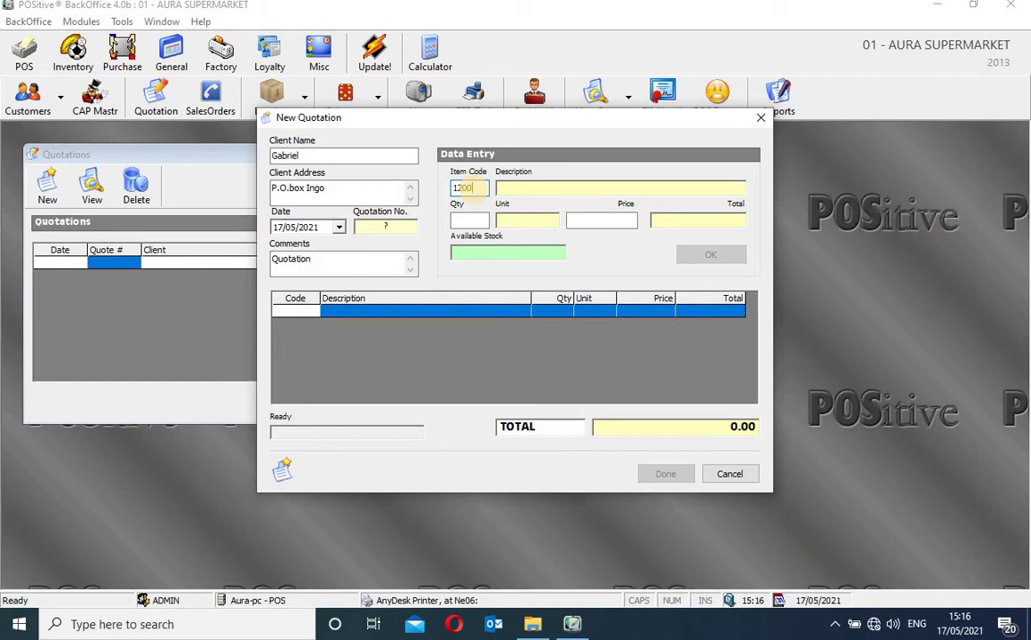
pyautogui.write('01')
pyautogui.press('Return')
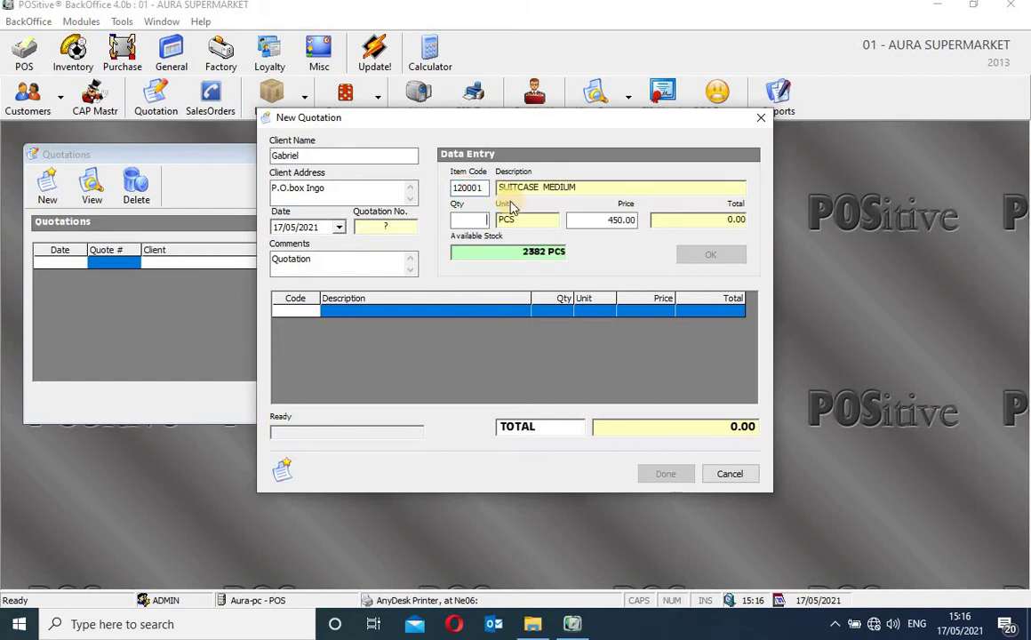
pyautogui.write('100')
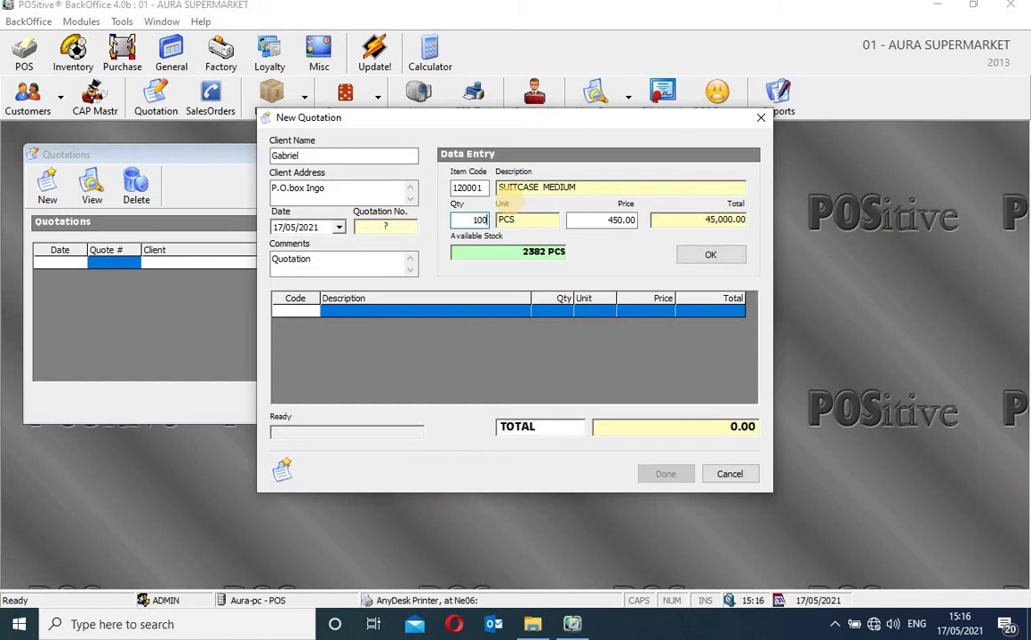
pyautogui.press('Return')
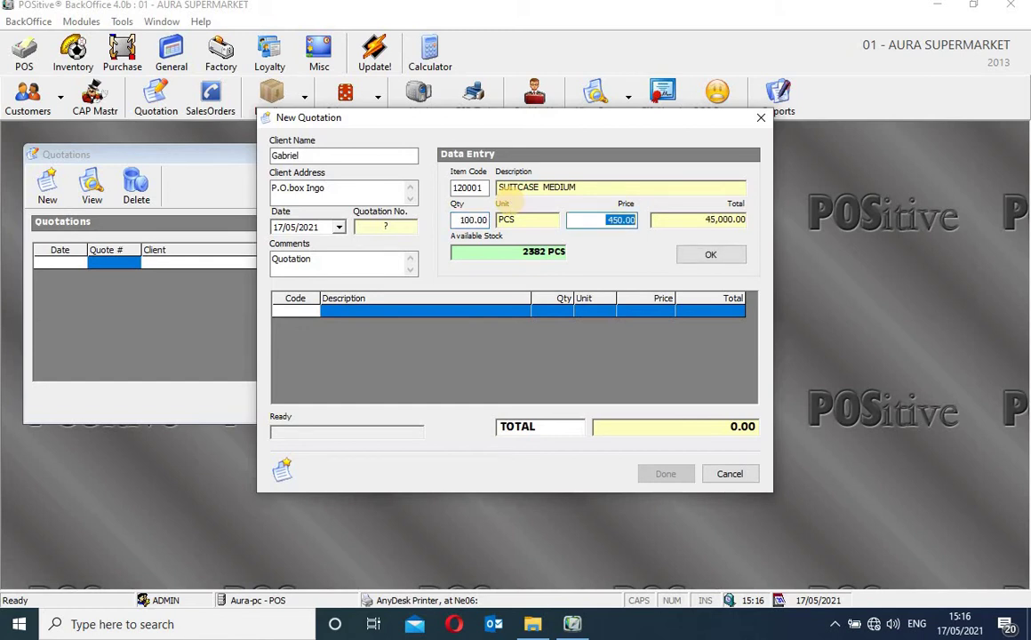
pyautogui.press('Return')
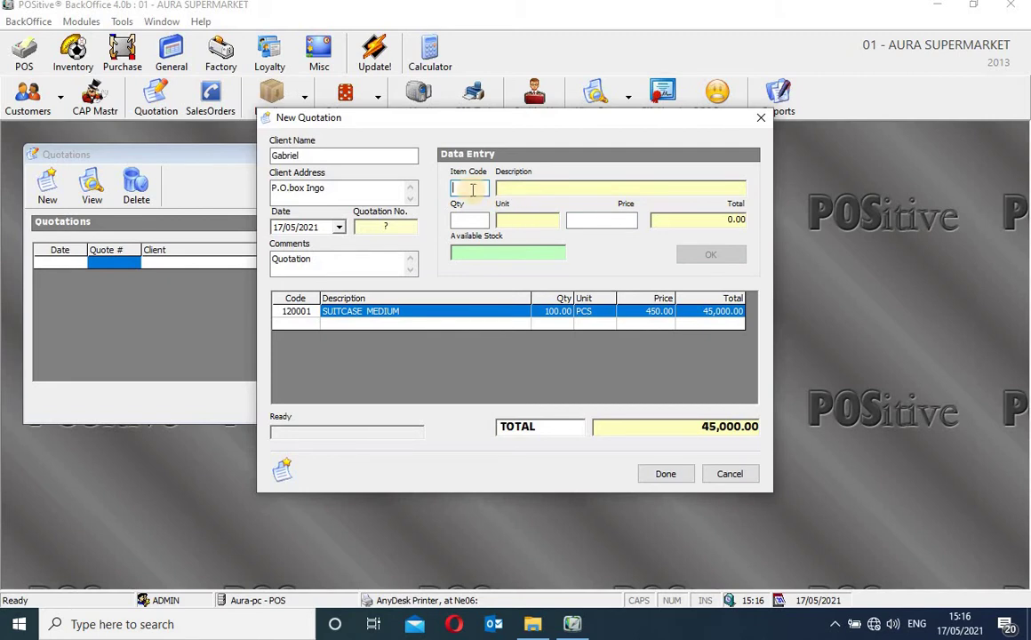
pyautogui.write('120001')
pyautogui.press('Return')
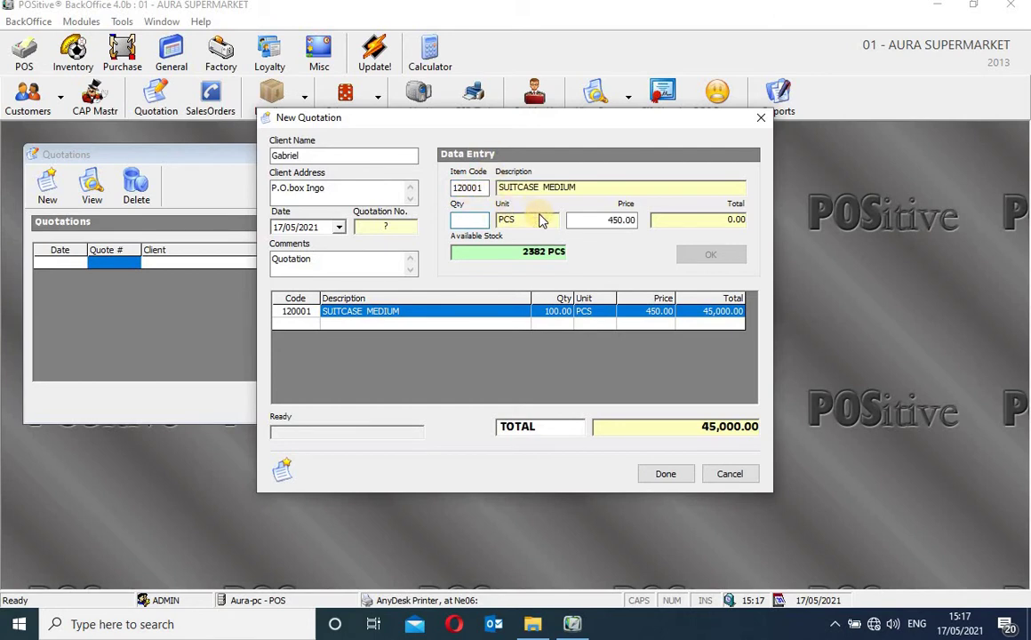
# Find SUITCASE MEDIUM by searching 'suit', add 10 pieces for a 49,500.00 total, and save the quotation
pyautogui.doubleClick(460, 187)
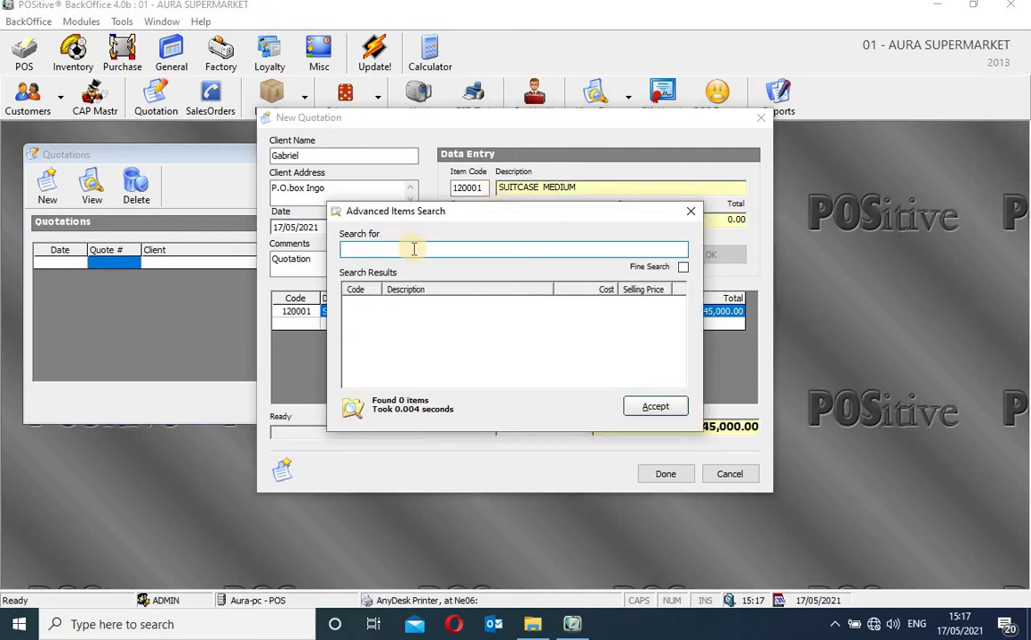
pyautogui.write('suicas')
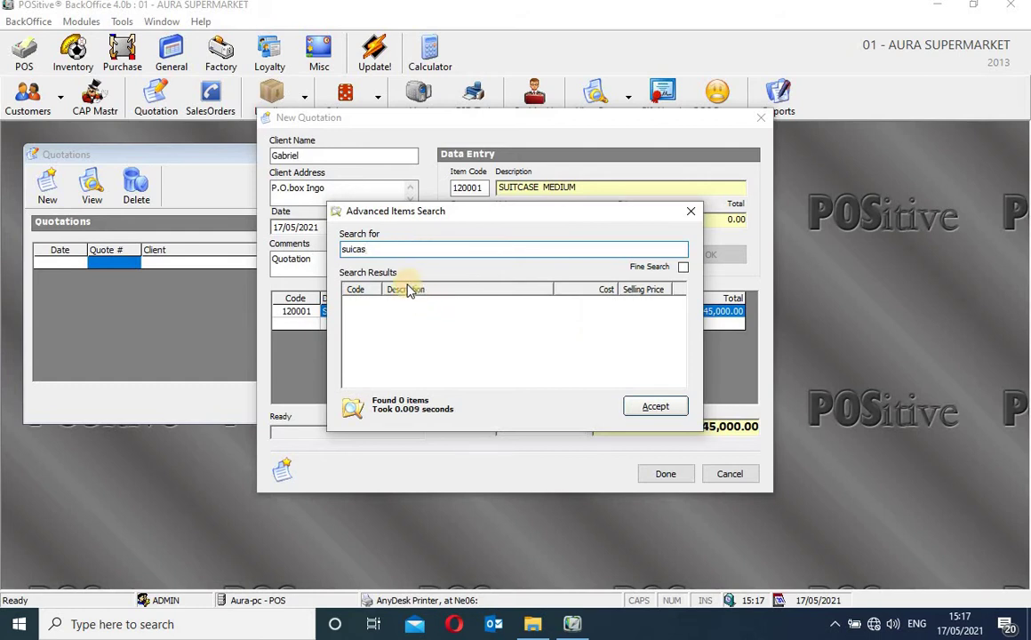
pyautogui.press('BackSpace')
pyautogui.press('BackSpace')
pyautogui.press('BackSpace')
pyautogui.write('t')
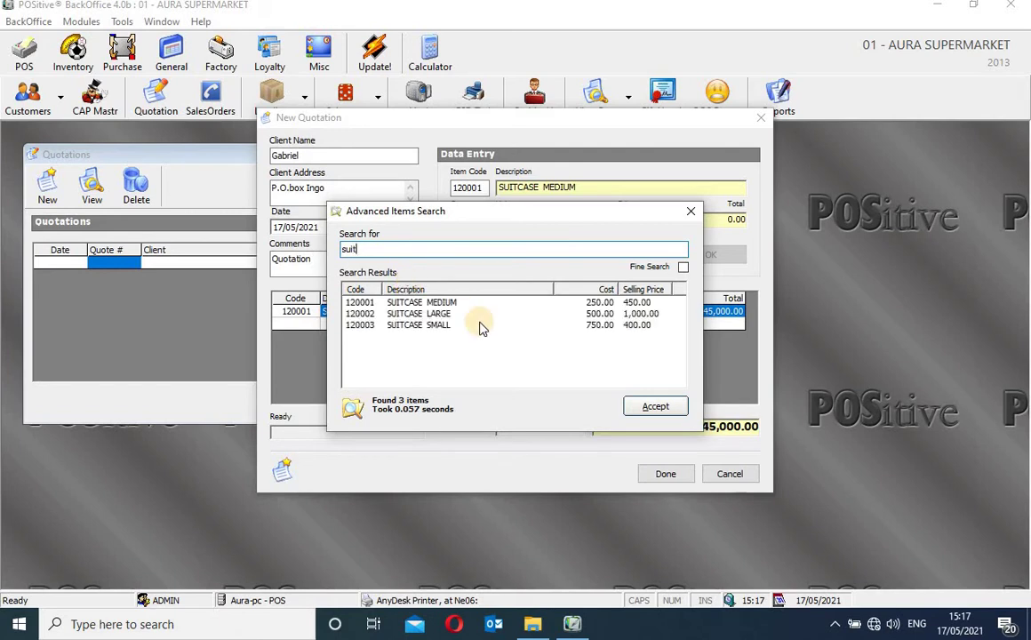
pyautogui.click(455, 303)
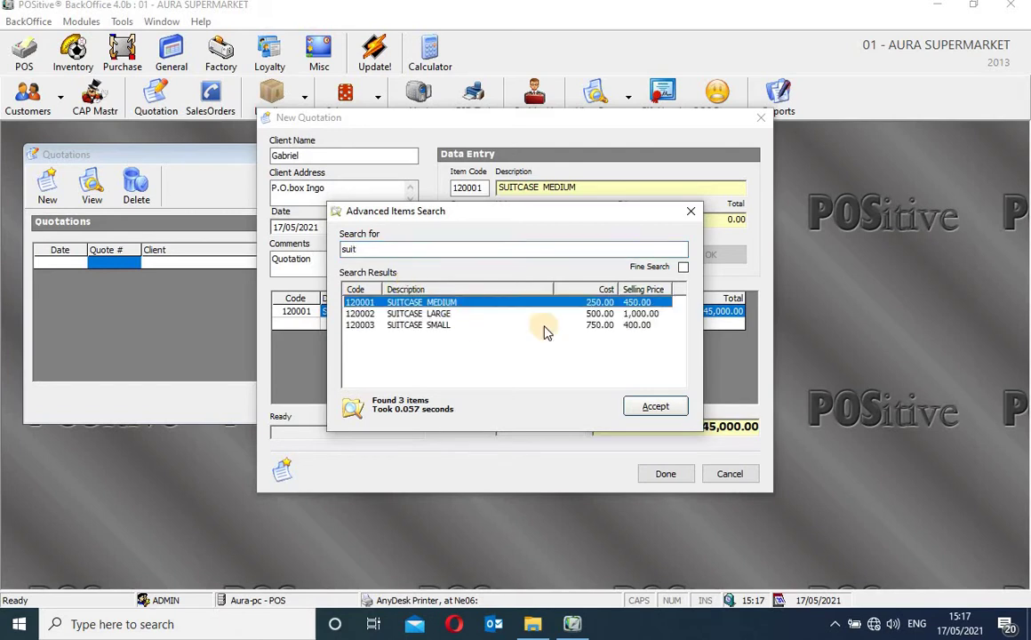
pyautogui.click(656, 408)
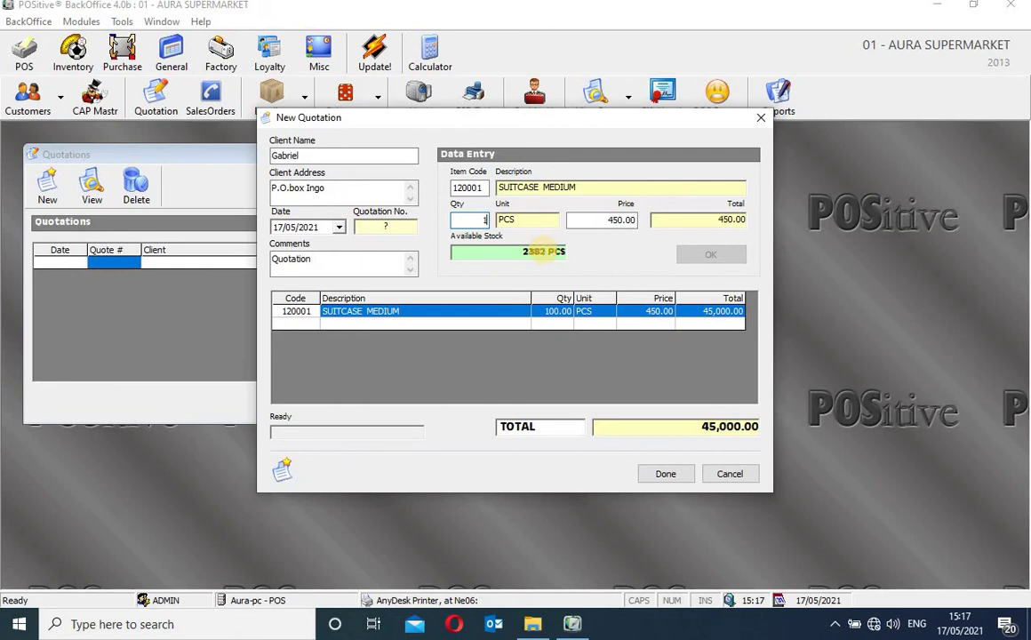
pyautogui.write('0')
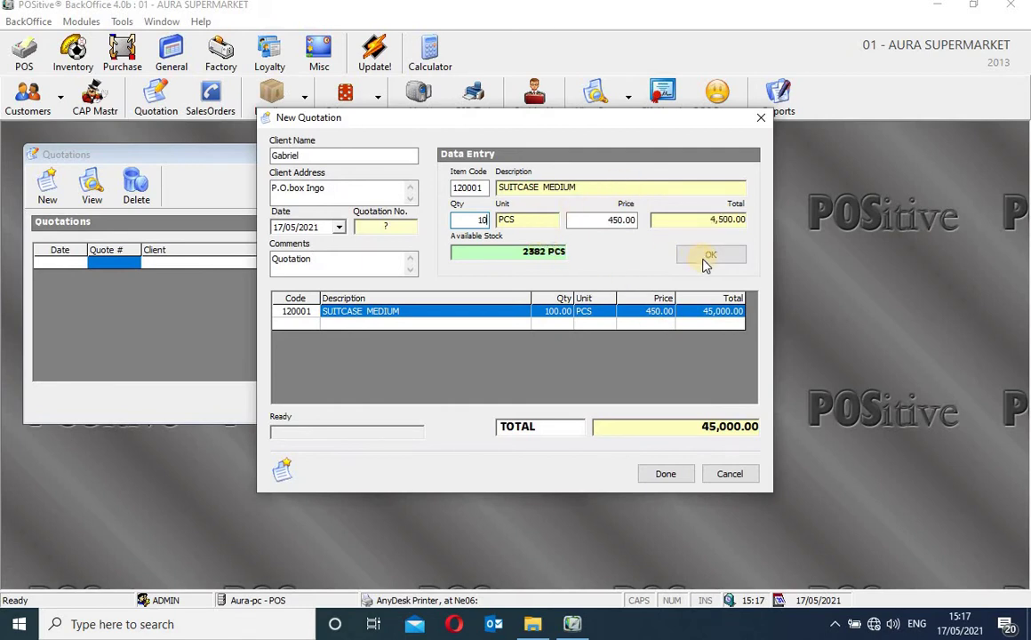
pyautogui.click(706, 258)
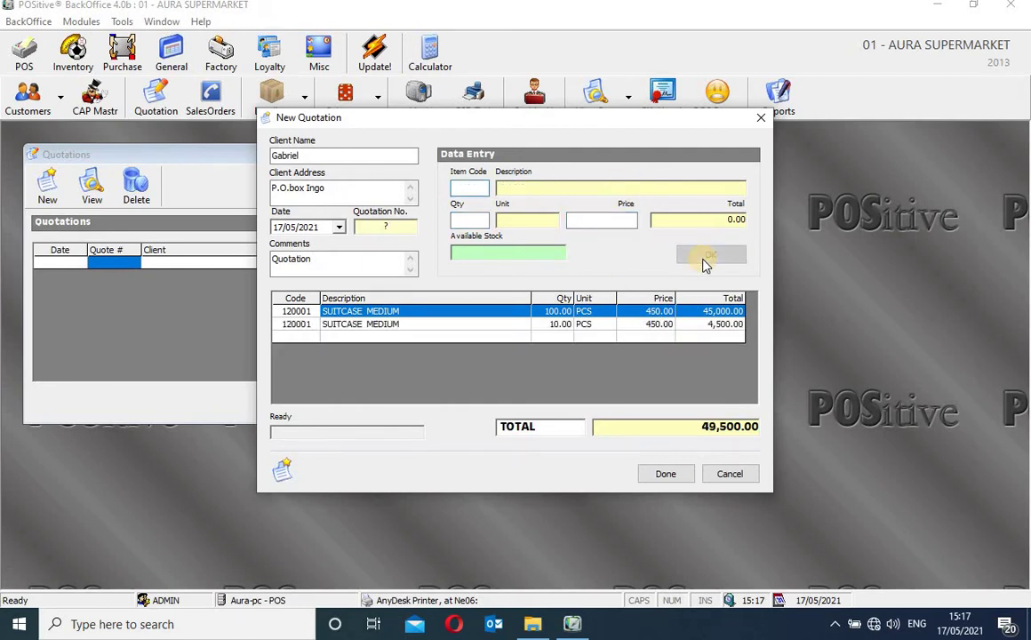
pyautogui.click(664, 476)
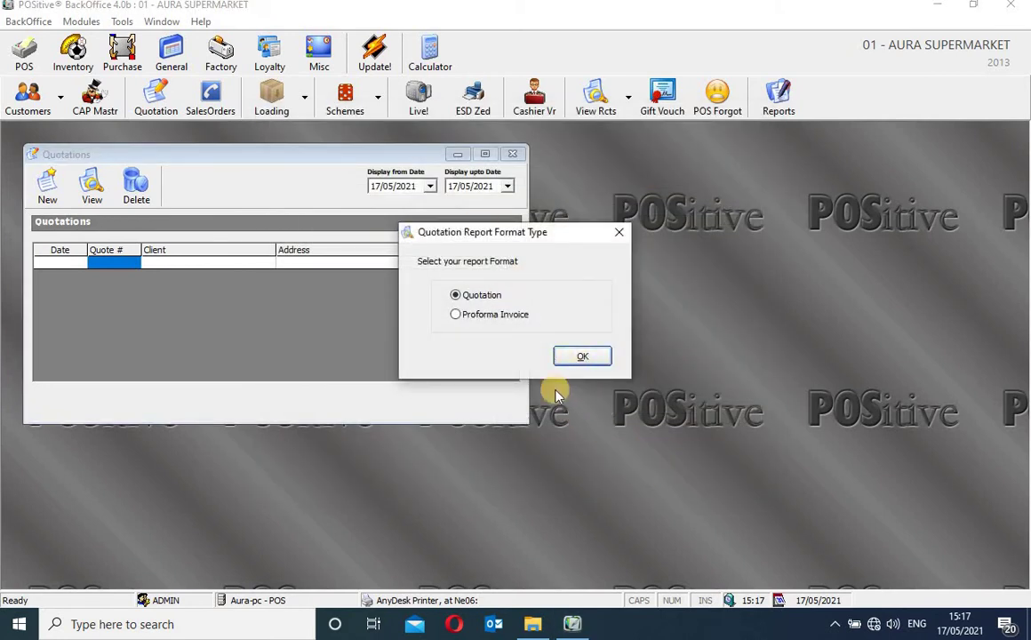
# Preview the saved quotation using the 'Quotation' report format
pyautogui.click(569, 355)
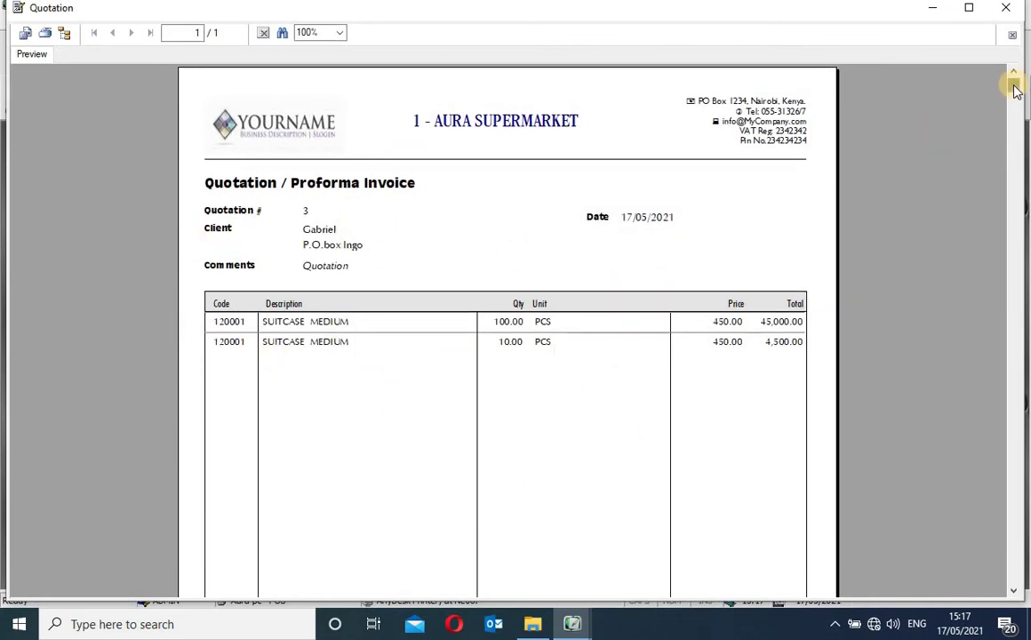
# Review the preview's 49,500.00 total, terms and prepared-by field, then close the preview
pyautogui.moveTo(1014, 88)
pyautogui.mouseDown()
pyautogui.moveTo(1022, 480)
pyautogui.moveTo(928, 497)
pyautogui.moveTo(897, 577)
pyautogui.moveTo(969, 446)
pyautogui.mouseUp()
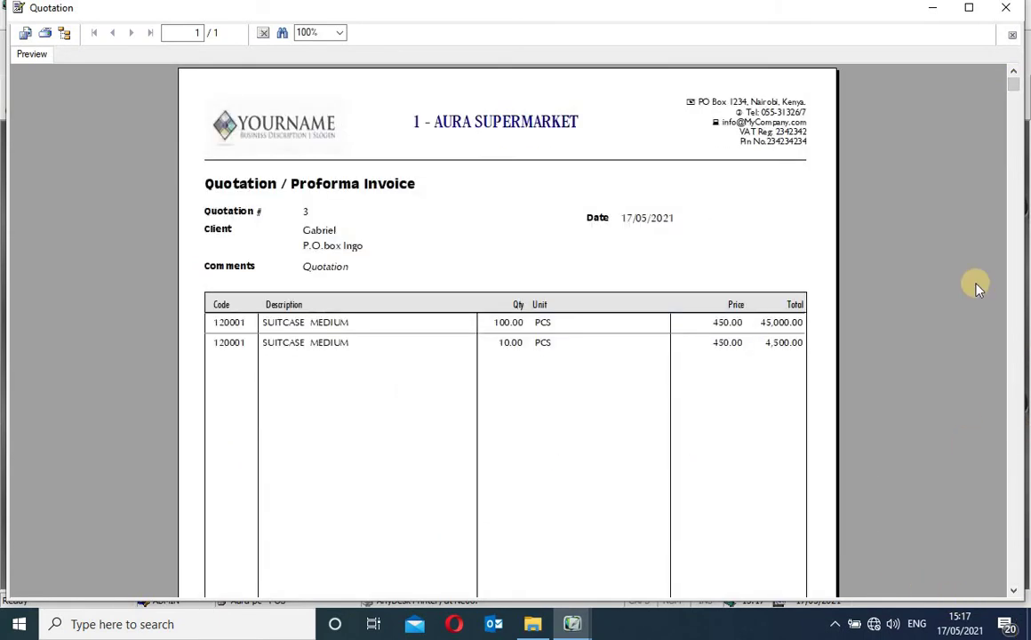
pyautogui.moveTo(1014, 87); pyautogui.dragTo(1017, 577)
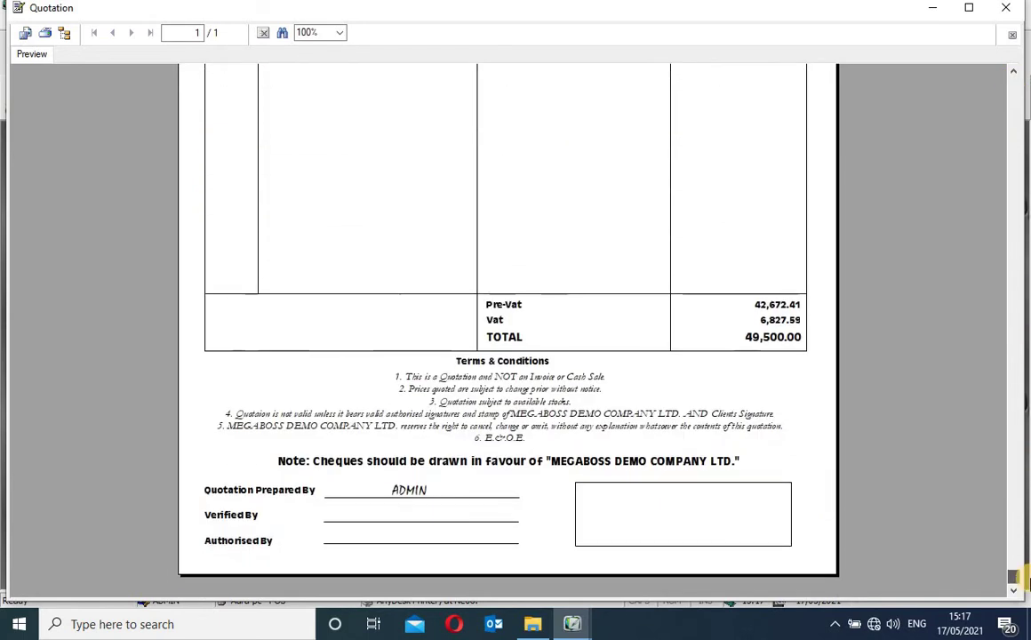
pyautogui.click(447, 496)
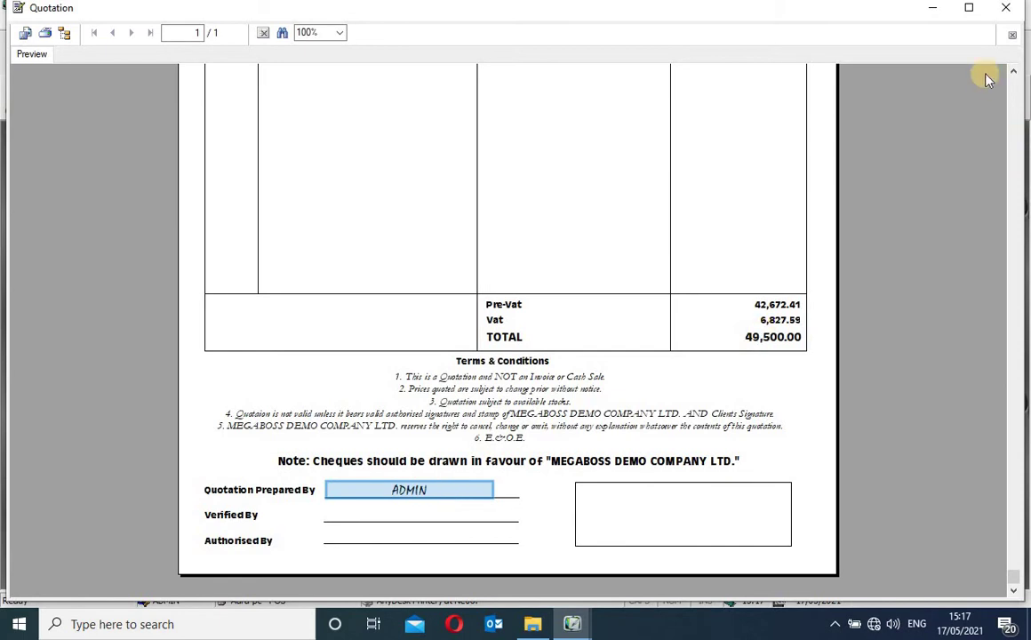
pyautogui.click(1013, 73)
pyautogui.click(1013, 73)
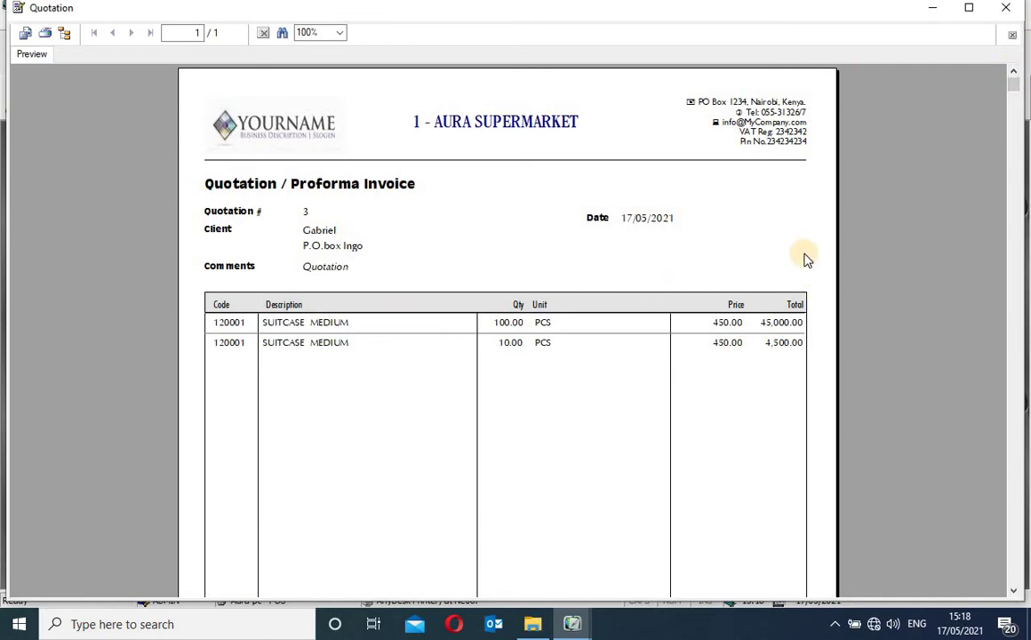
pyautogui.click(1004, 8)
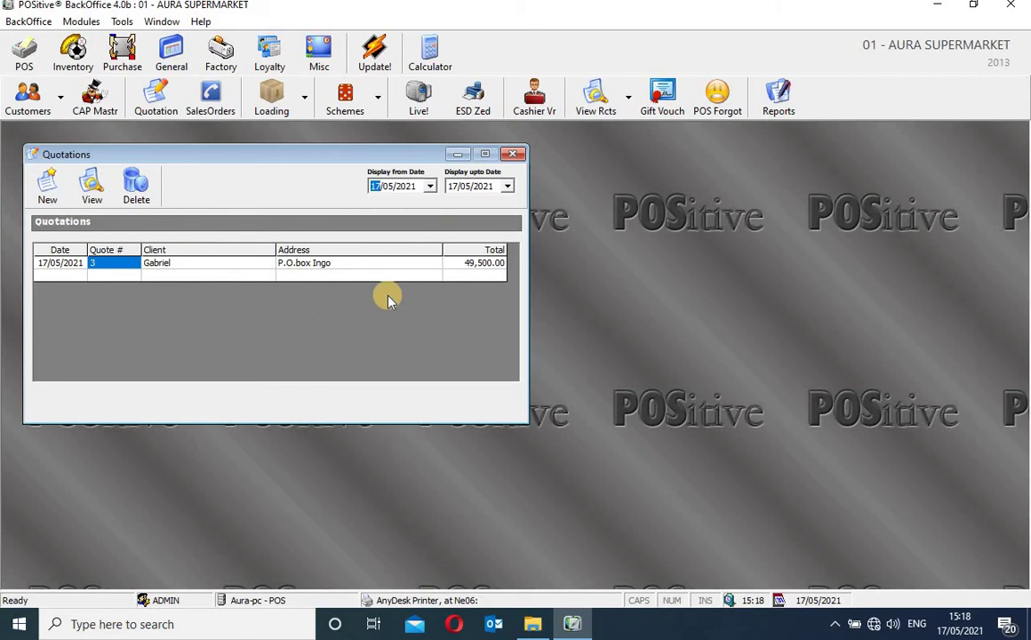
# Close the Quotations list, open the Sales Orders listing and reposition its window
pyautogui.click(512, 154)
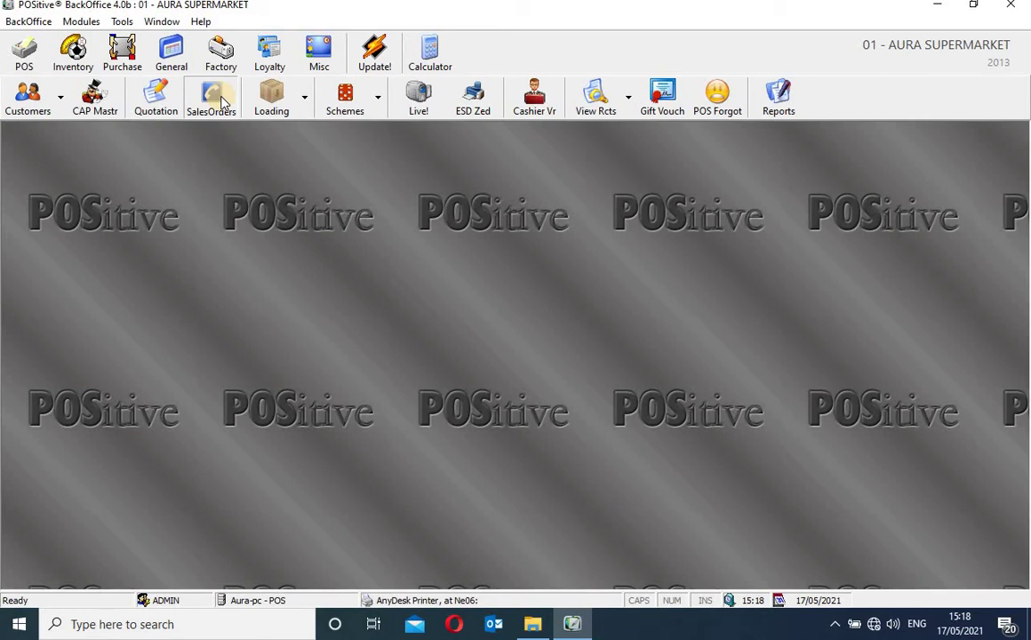
pyautogui.click(220, 103)
pyautogui.click(219, 98)
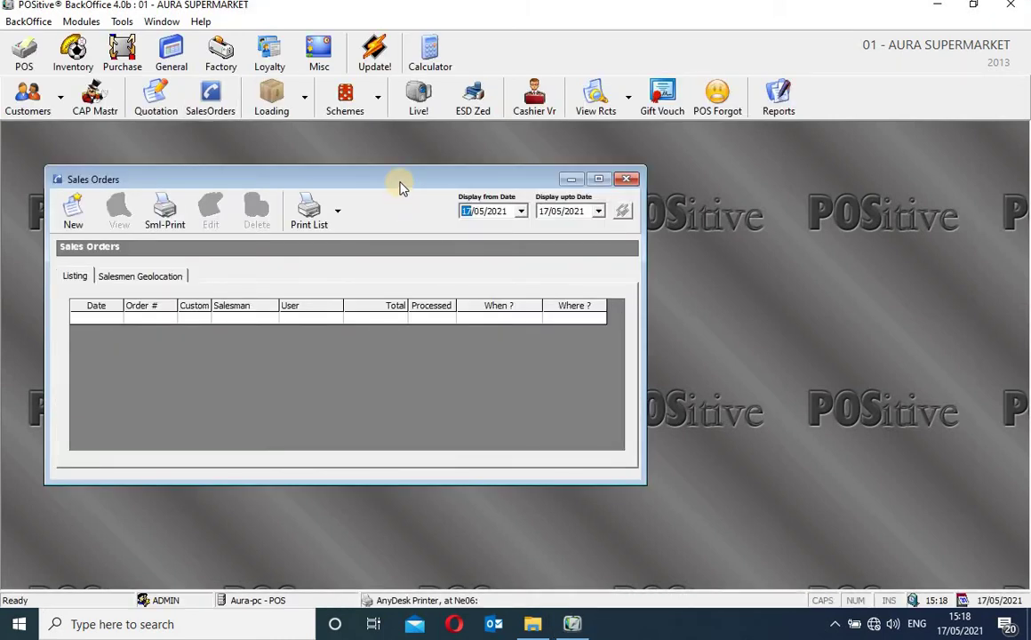
pyautogui.moveTo(400, 186); pyautogui.dragTo(504, 221)
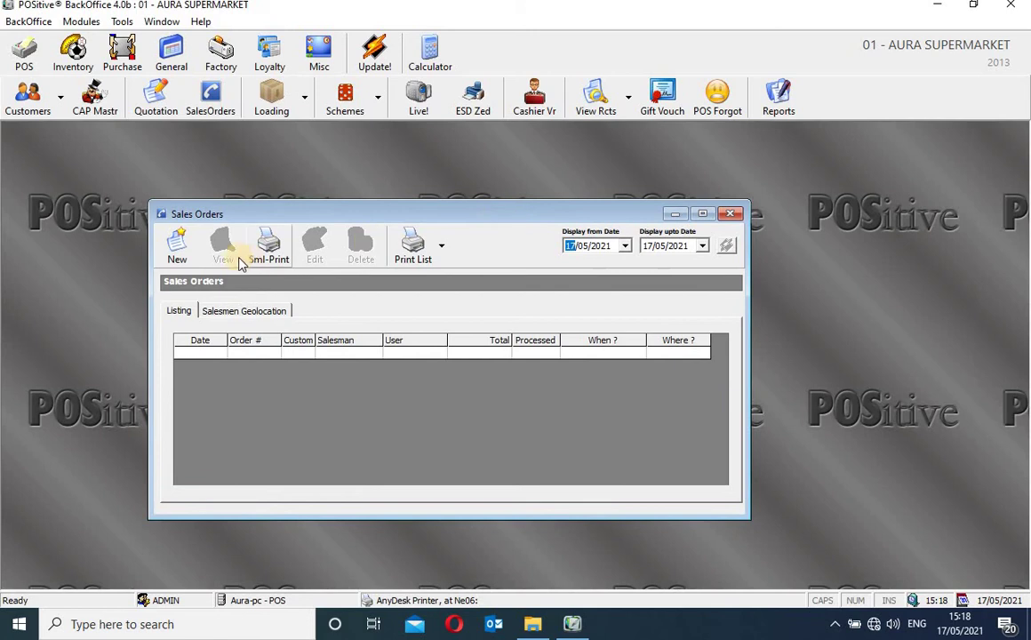
# Start a new sales order, enter the customer's name, and pick the matching staff member as salesman
pyautogui.click(176, 256)
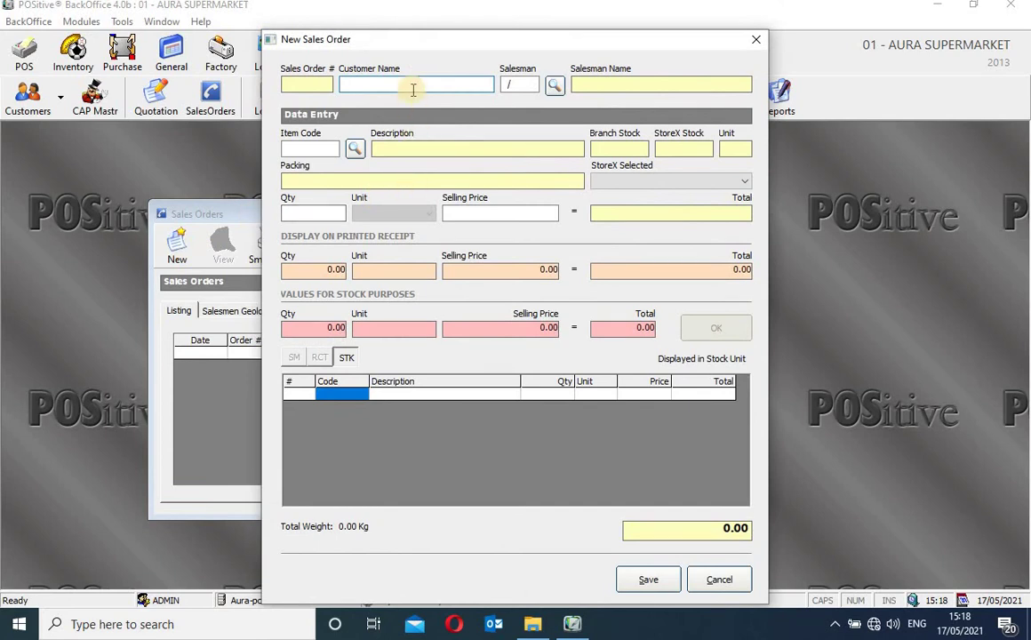
pyautogui.click(414, 85)
pyautogui.write('Gabriel')
pyautogui.click(555, 86)
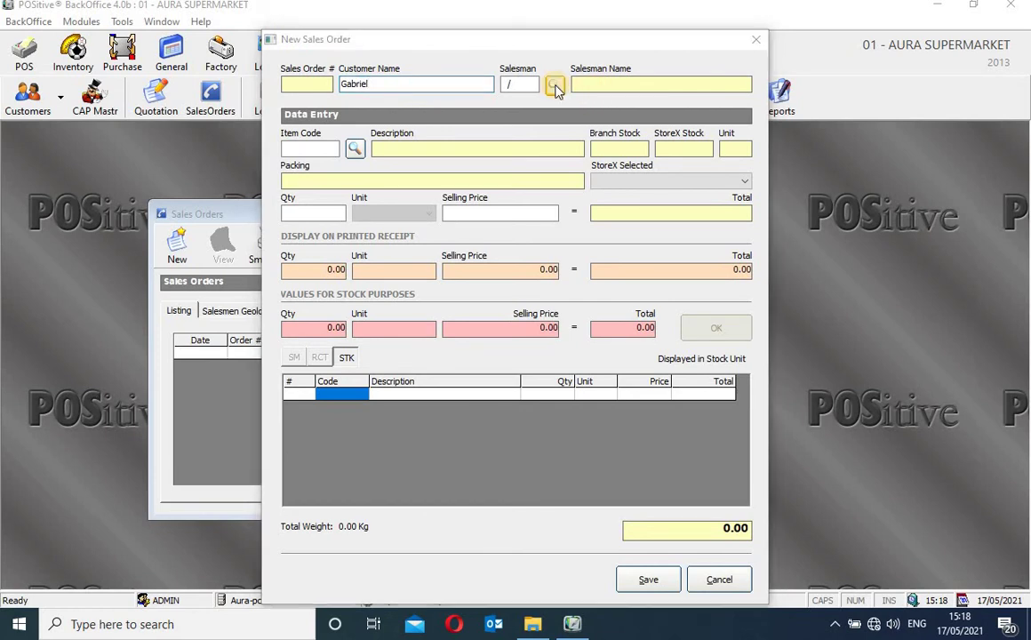
pyautogui.write('Gabriel')
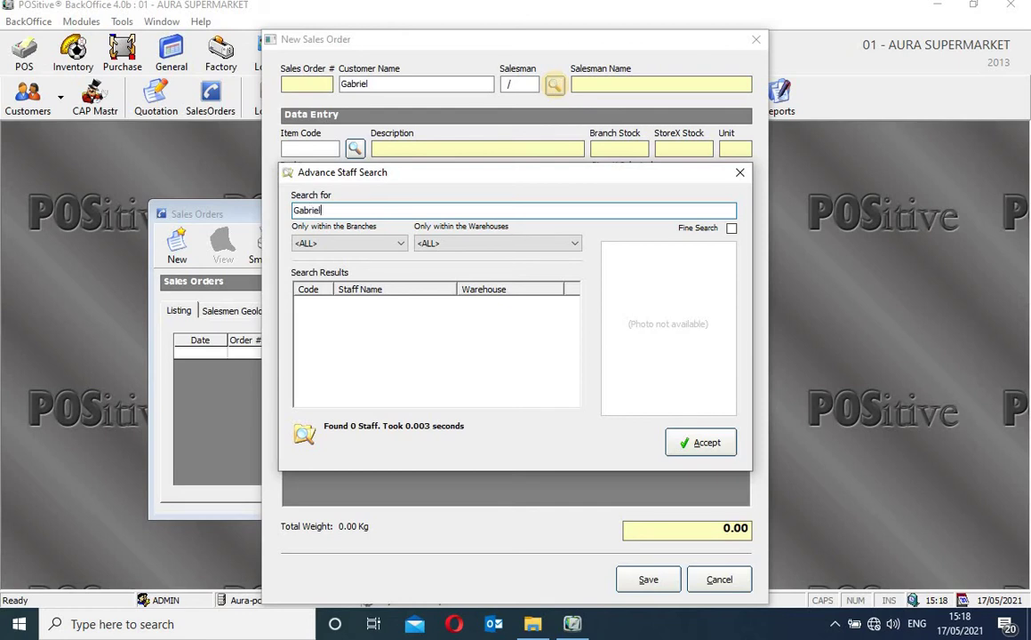
pyautogui.press('Return')
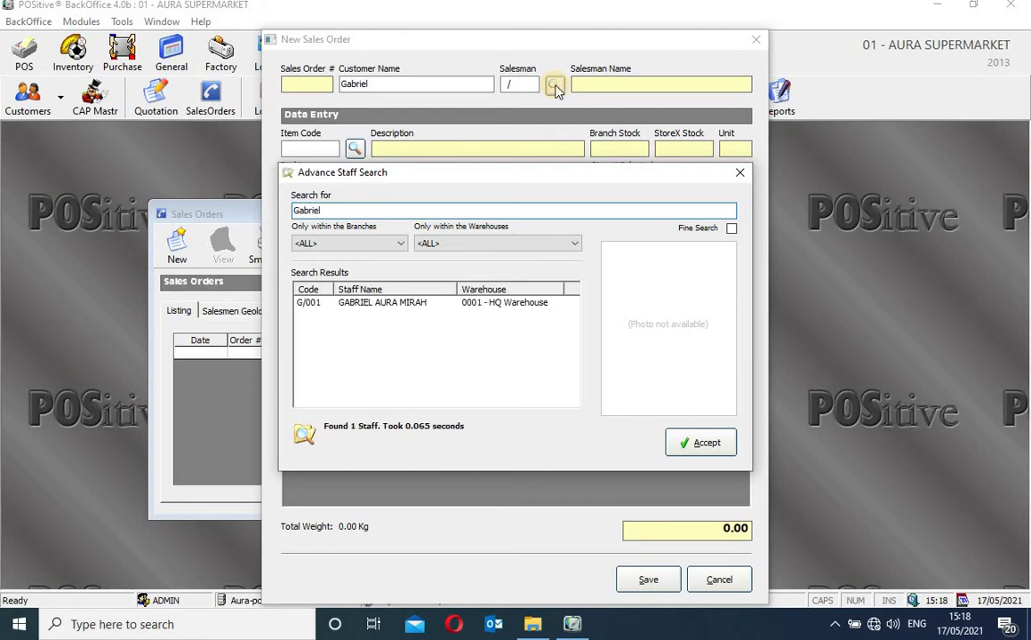
pyautogui.click(466, 304)
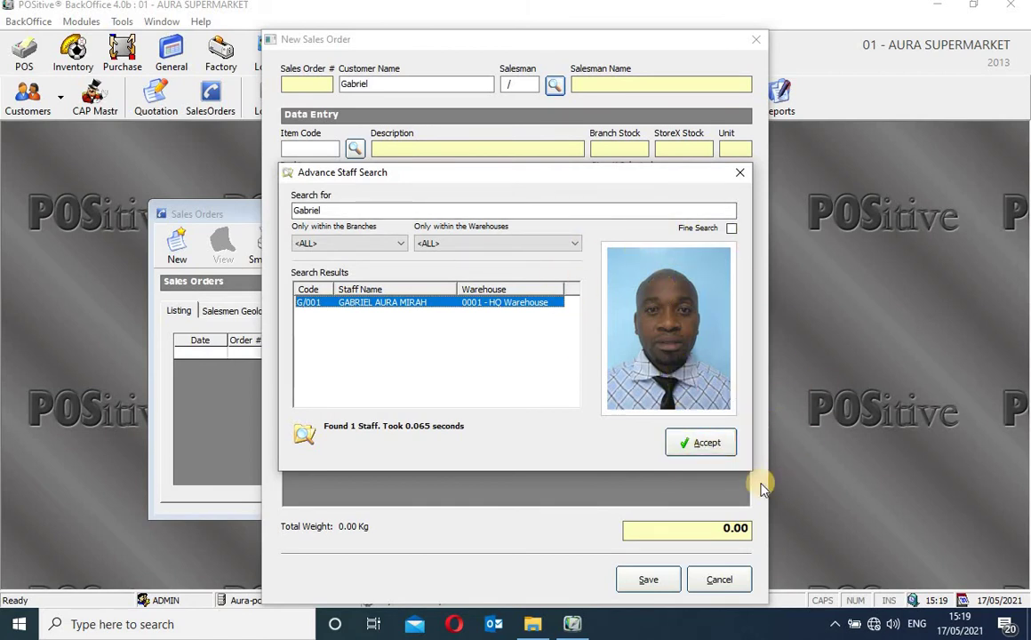
pyautogui.click(649, 582)
pyautogui.click(703, 449)
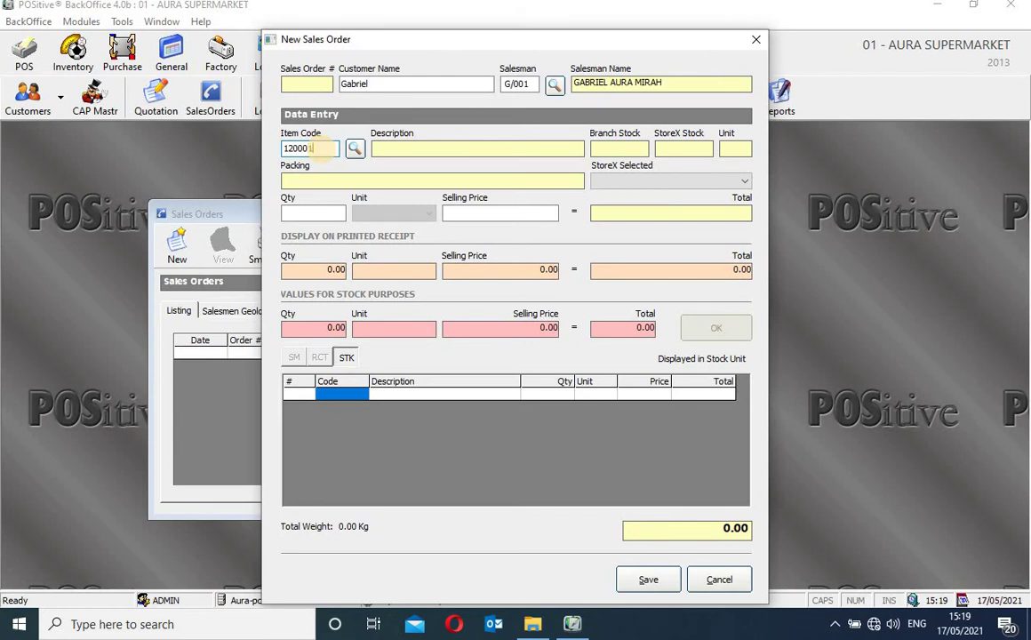
# Enter 2 SUITCASE MEDIUM at 450.00 and request supervisor approval for exceeding the customer ration
pyautogui.press('Return')
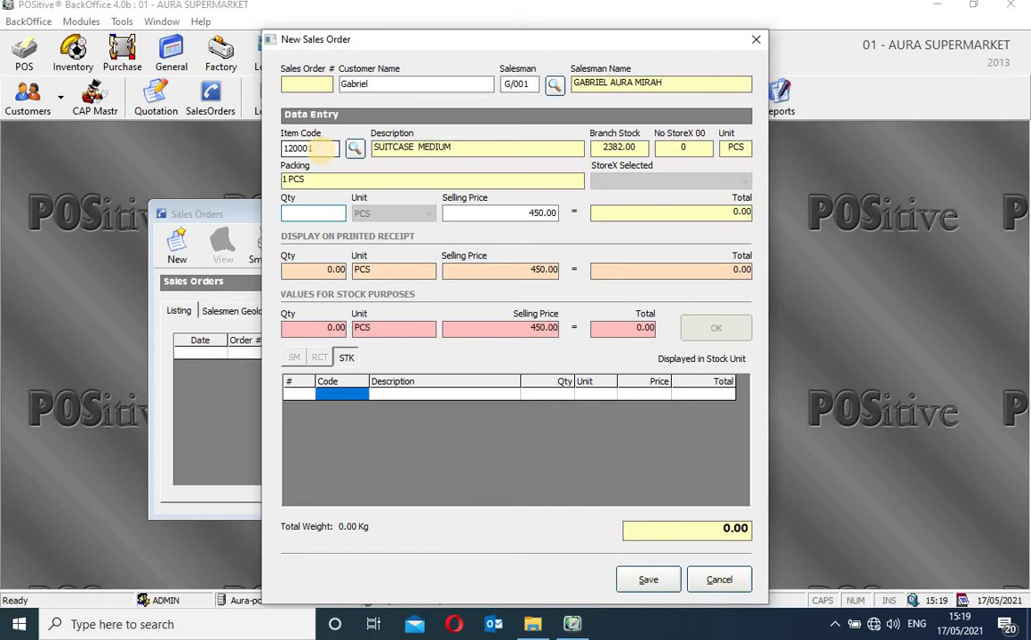
pyautogui.write('2')
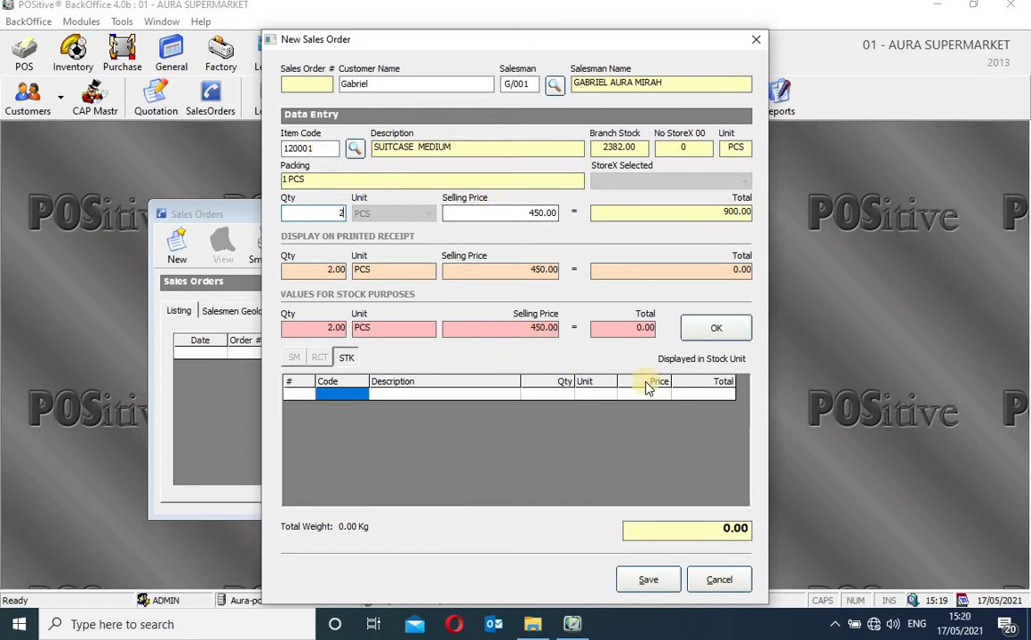
pyautogui.click(716, 328)
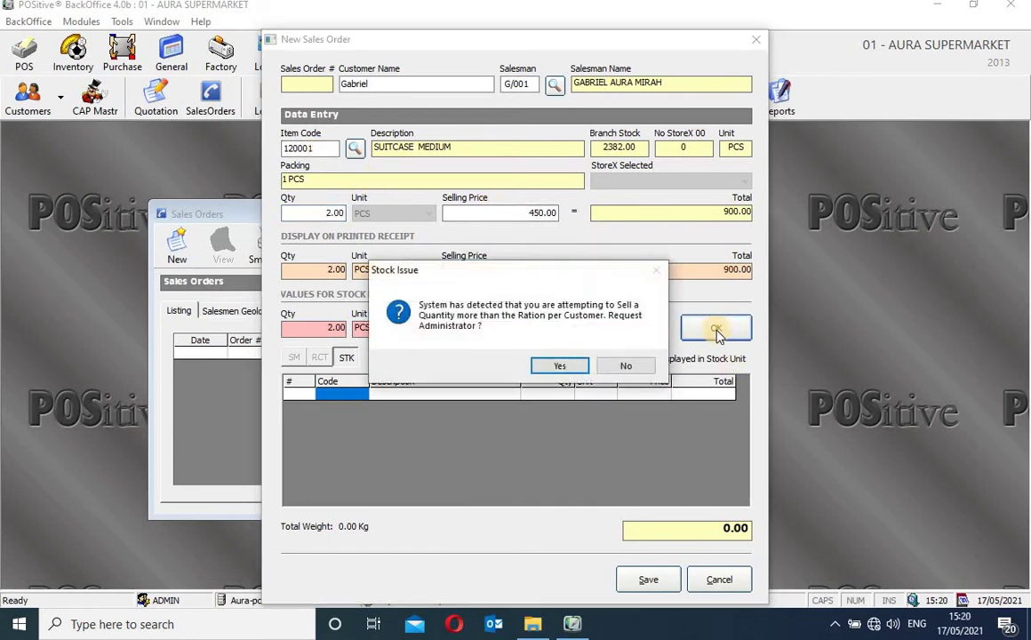
pyautogui.click(553, 365)
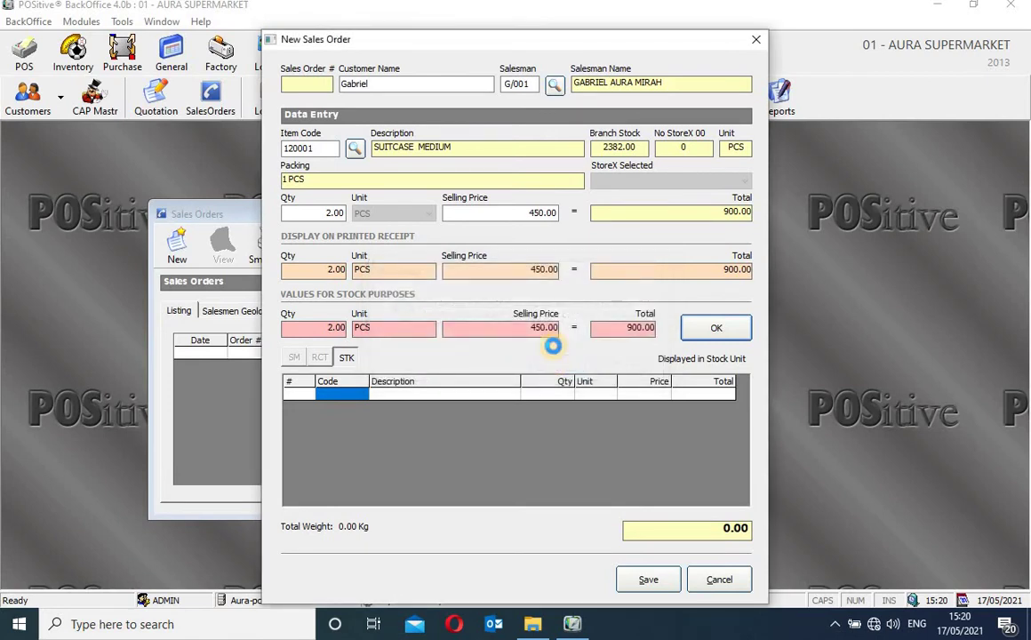
pyautogui.click(539, 213)
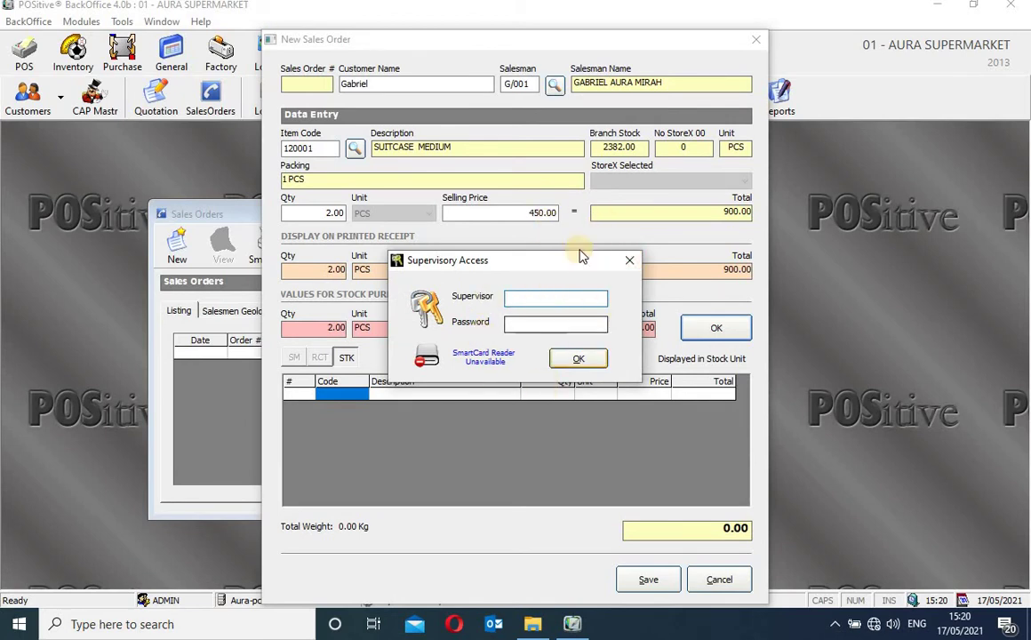
# Cancel the supervisor login, reprice the suitcases at 500 for a 1,000.00 line, and resubmit
pyautogui.click(629, 261)
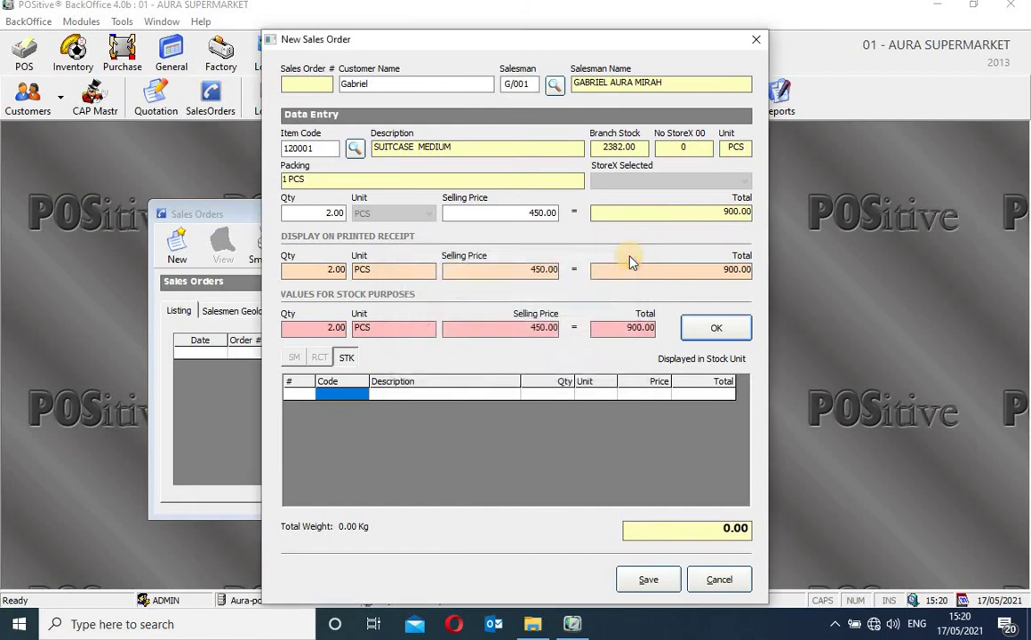
pyautogui.click(543, 212)
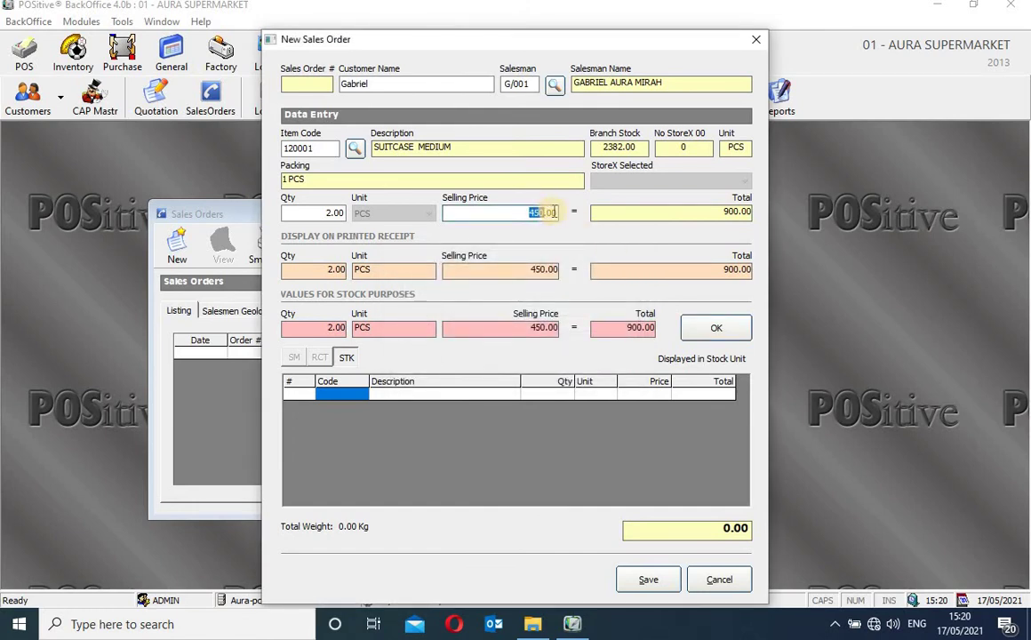
pyautogui.moveTo(550, 211); pyautogui.dragTo(548, 211)
pyautogui.write('500')
pyautogui.click(722, 330)
pyautogui.click(553, 368)
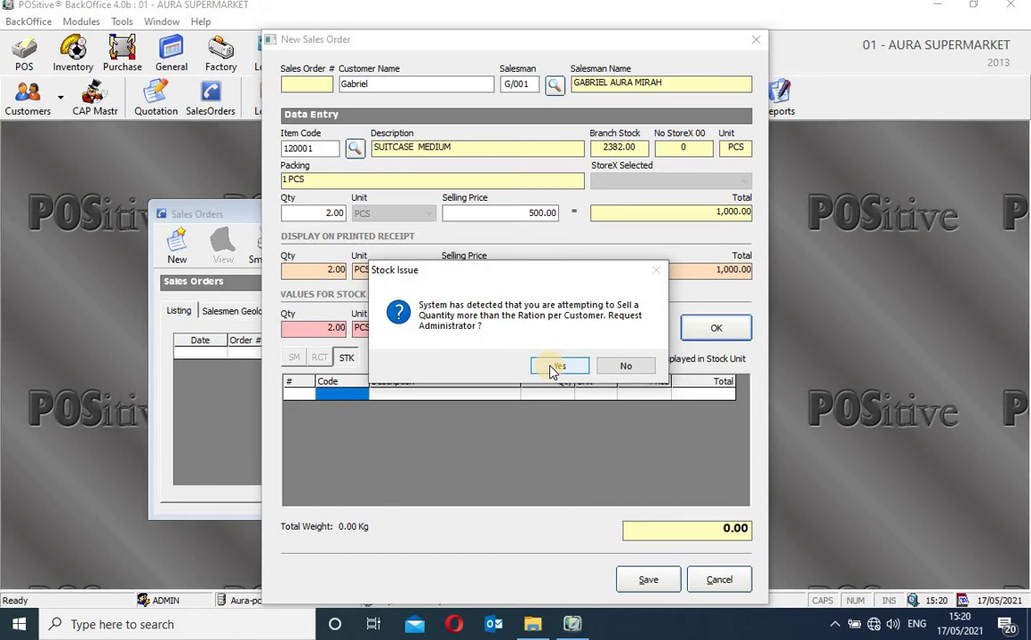
# Approve the over-ration quantity with supervisor credentials, making 2 SUITCASE MEDIUM at 500.00 line 1 of order 10
pyautogui.click(554, 367)
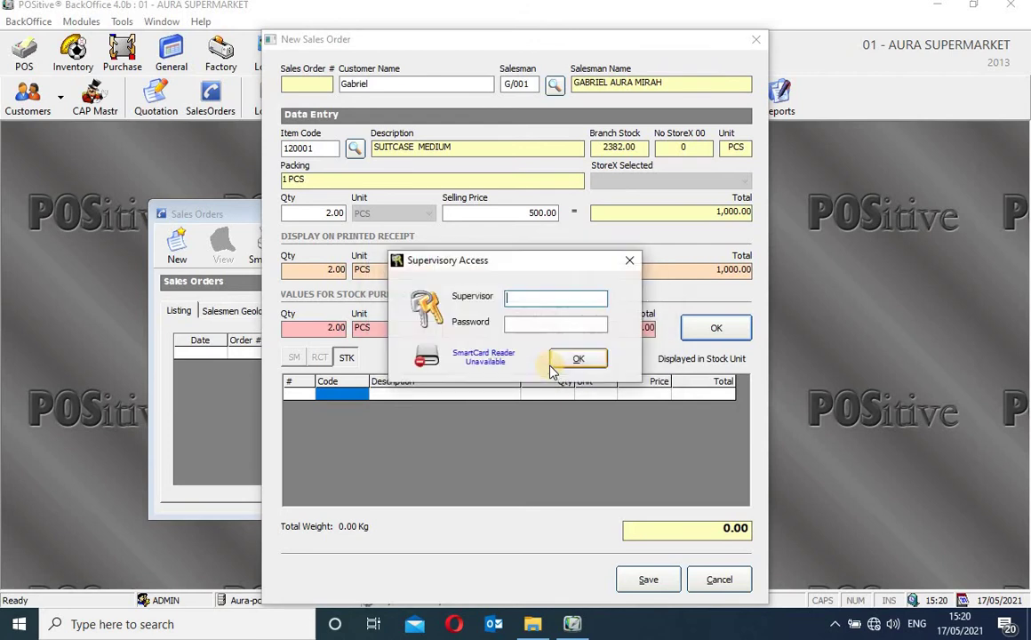
pyautogui.write('**')
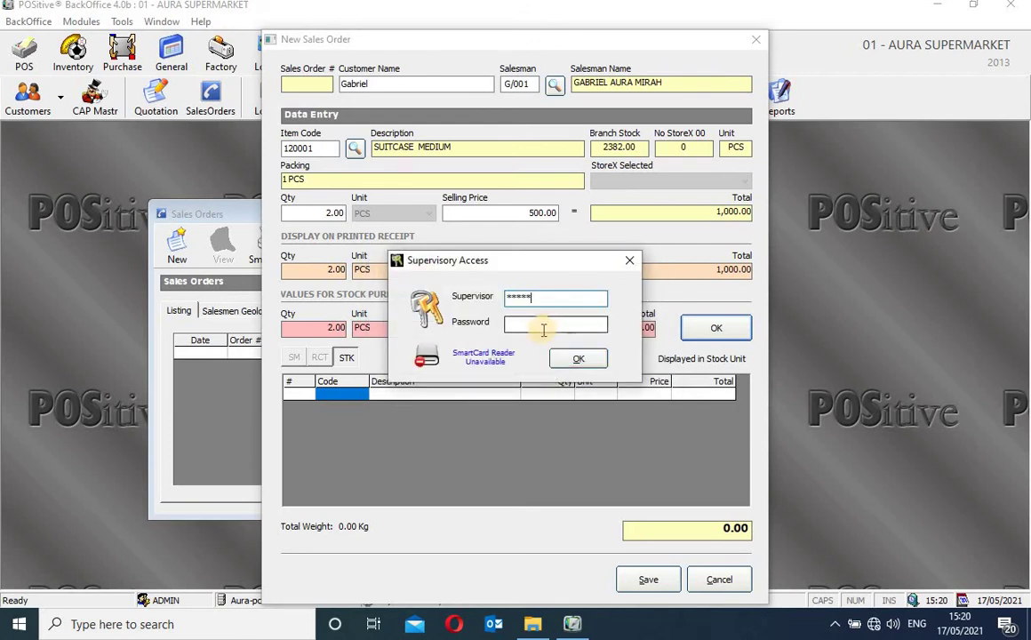
pyautogui.click(541, 326)
pyautogui.write('*')
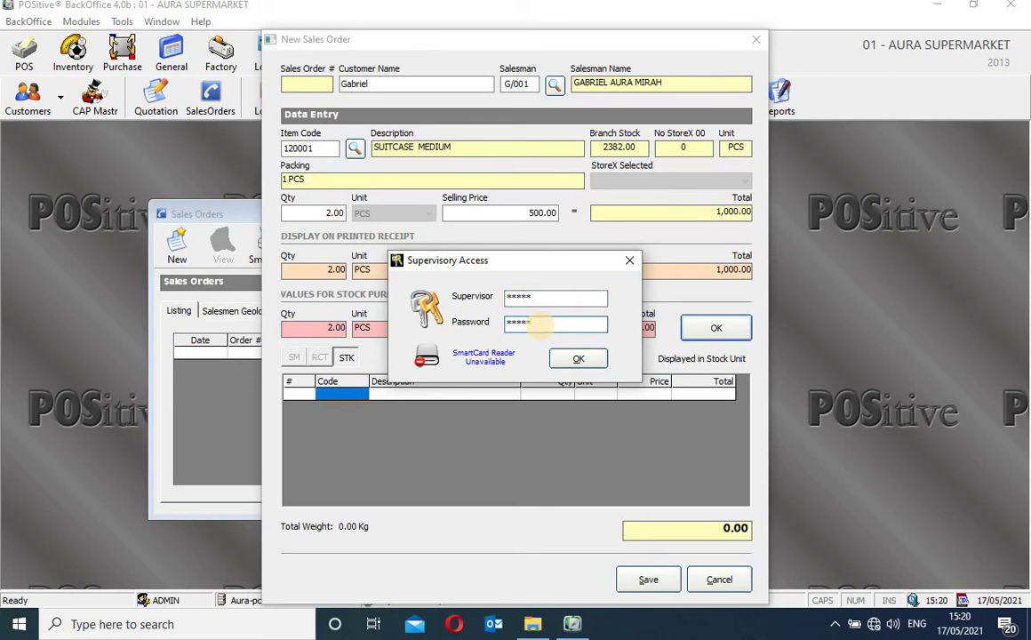
pyautogui.press('Return')
pyautogui.click(716, 328)
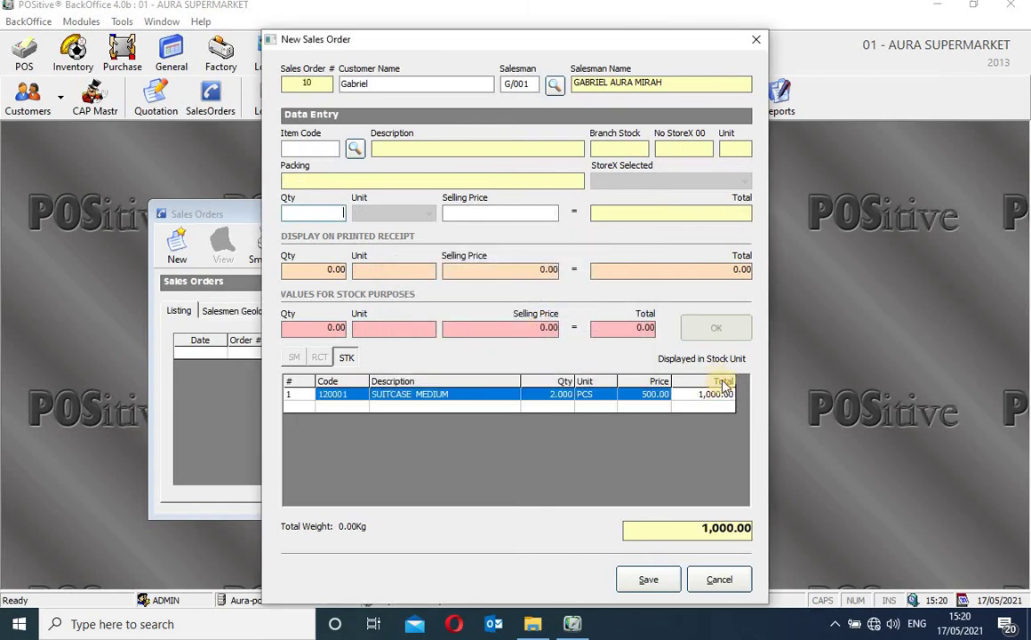
# Add 10 SUGAR 50 KG (item 110001) at 2,000.00, bringing the order total to 21,000.00
pyautogui.click(323, 149)
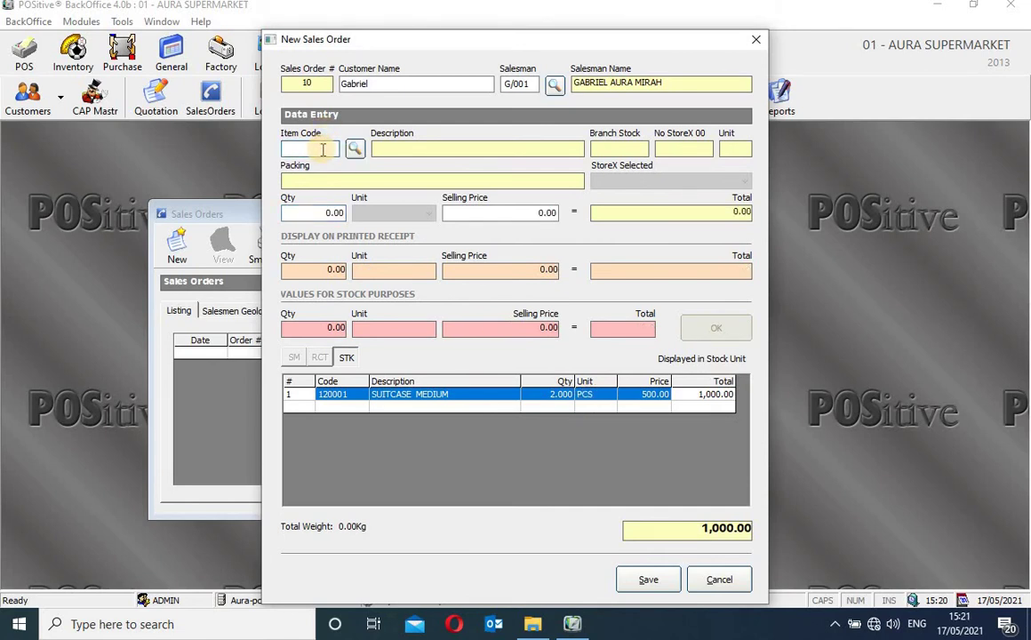
pyautogui.write('11000')
pyautogui.press('Return')
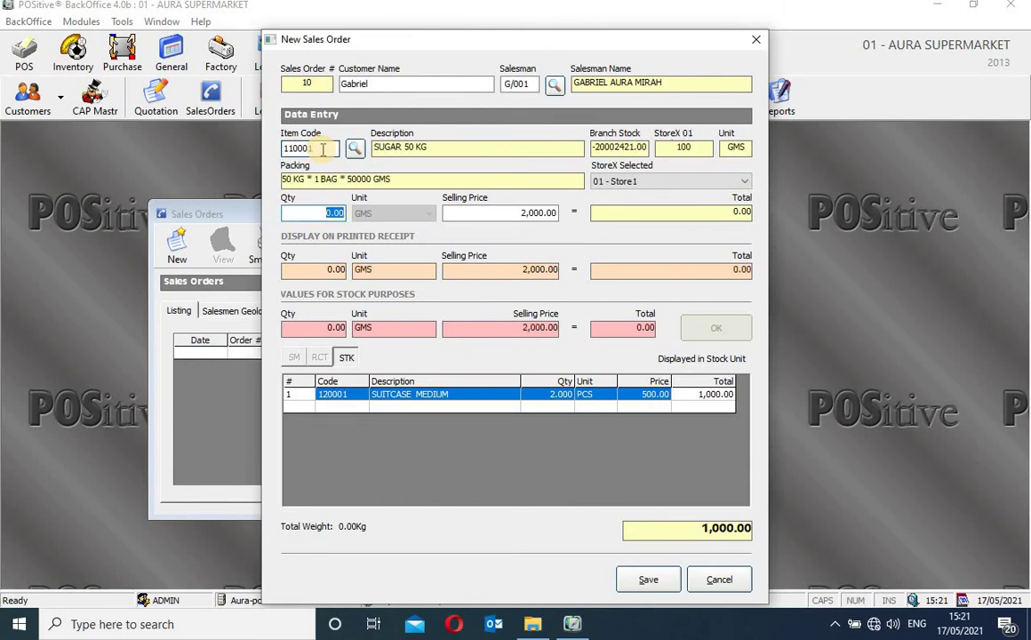
pyautogui.write('10')
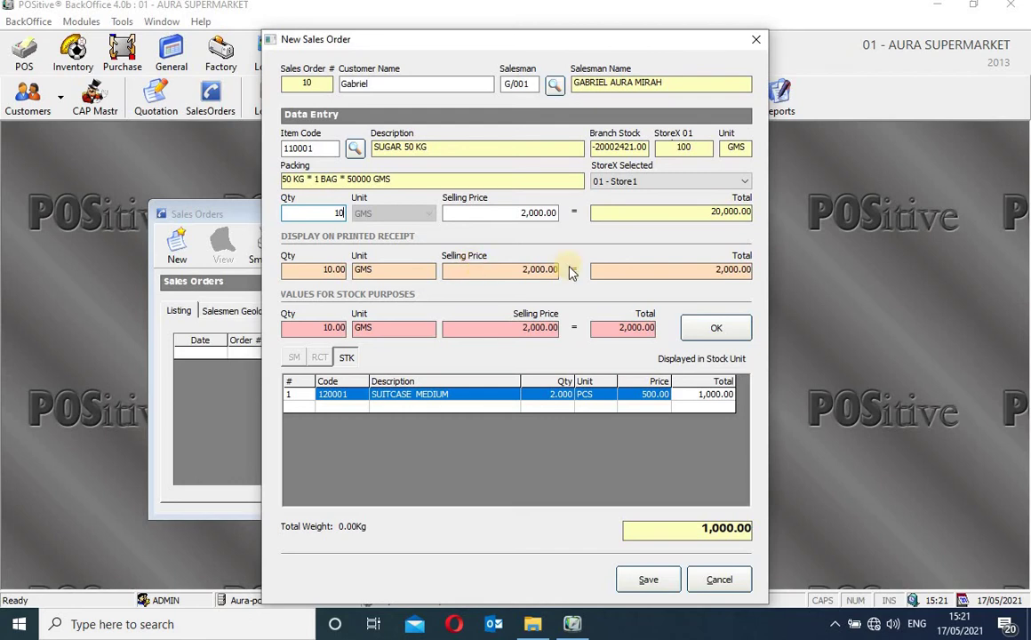
pyautogui.click(714, 328)
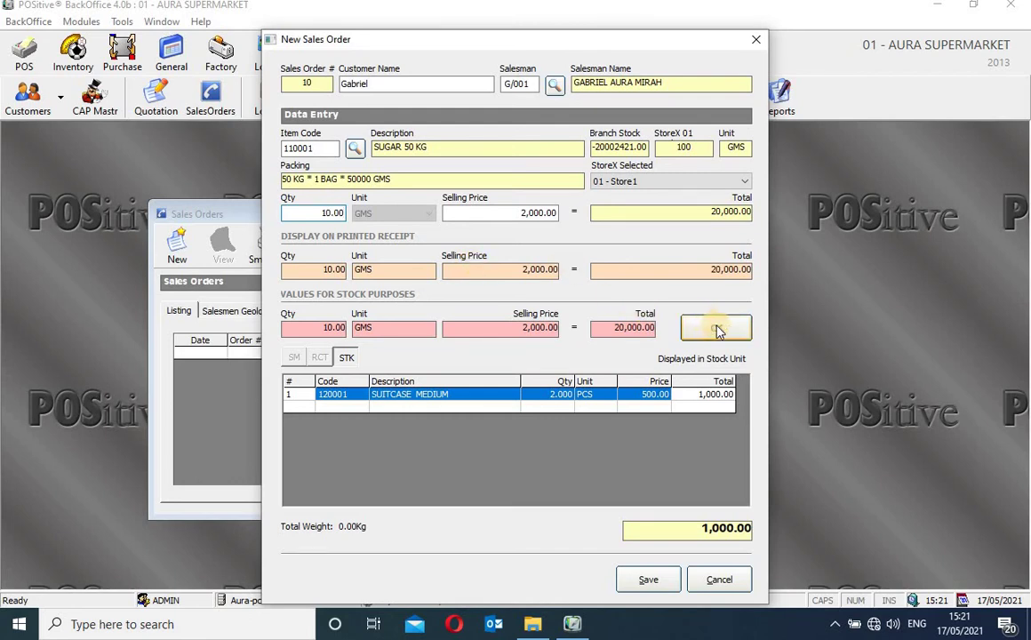
pyautogui.click(716, 329)
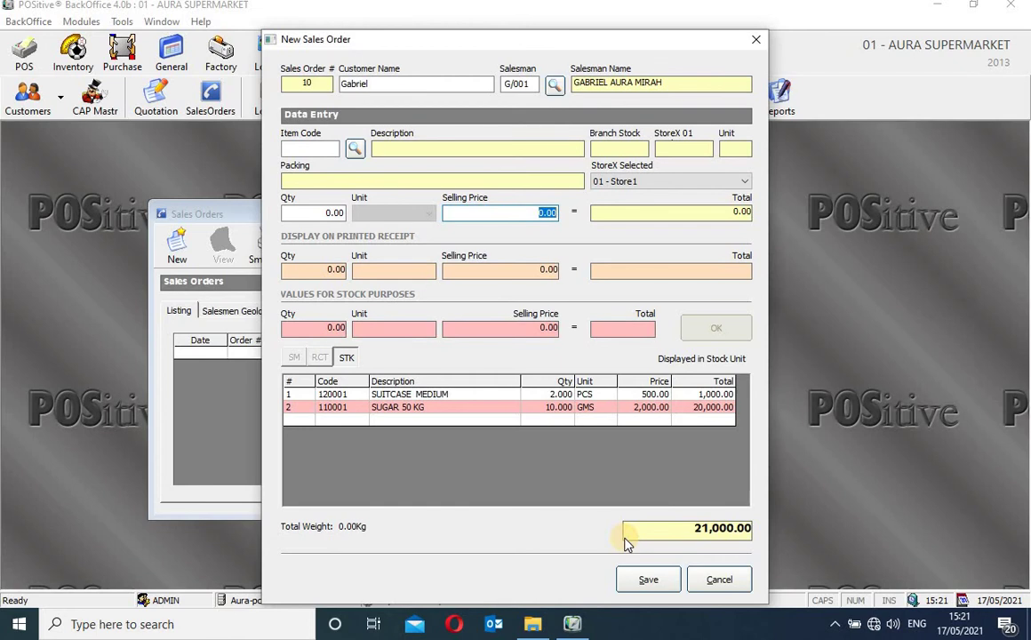
# Save and confirm sales order 10 for 21,000.00, then select it in the Sales Orders list
pyautogui.click(649, 584)
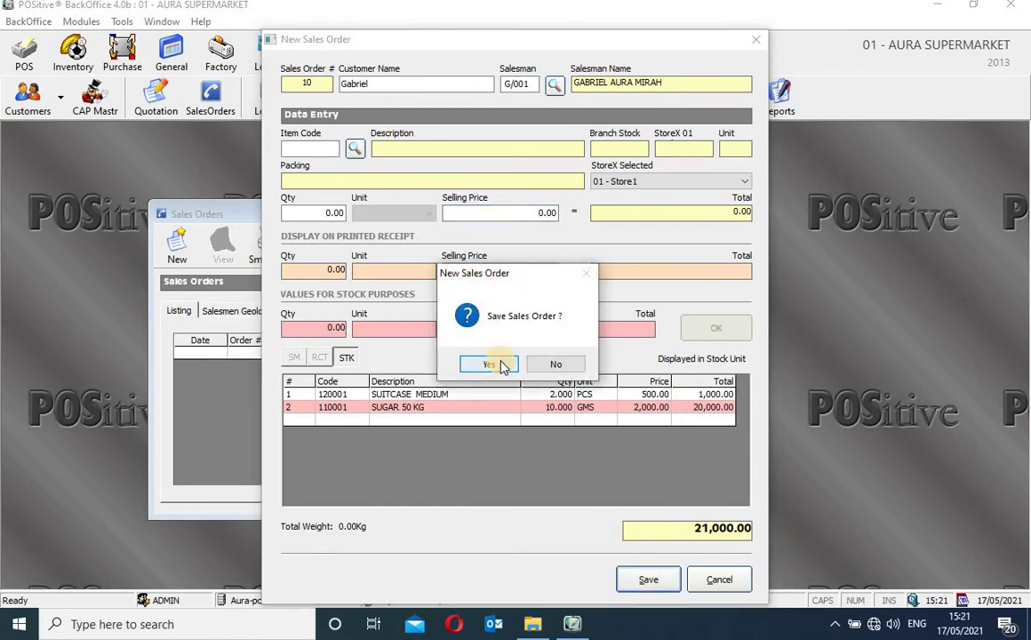
pyautogui.click(493, 362)
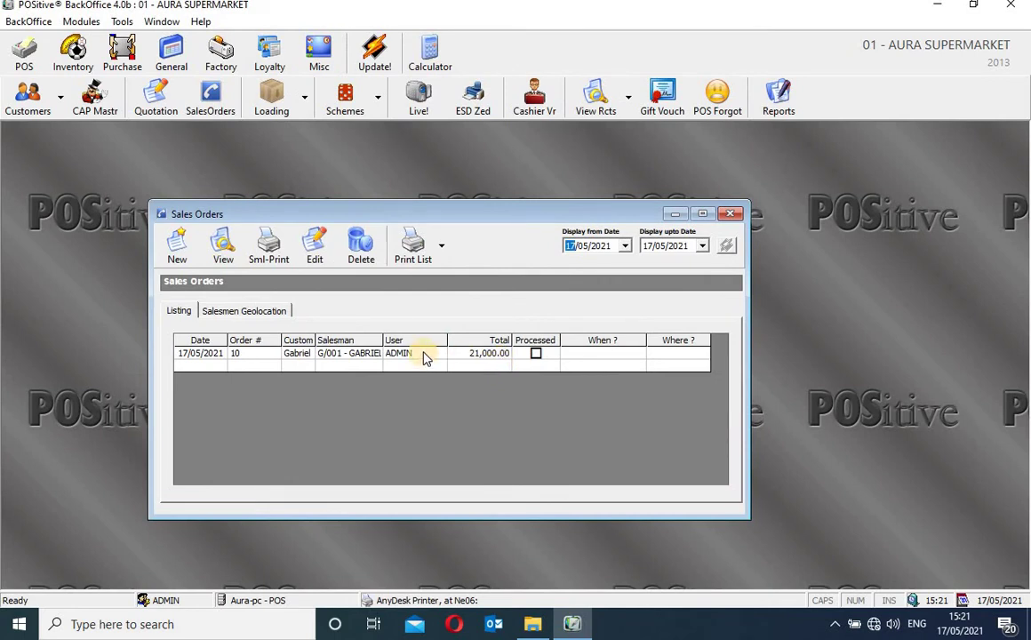
pyautogui.click(424, 354)
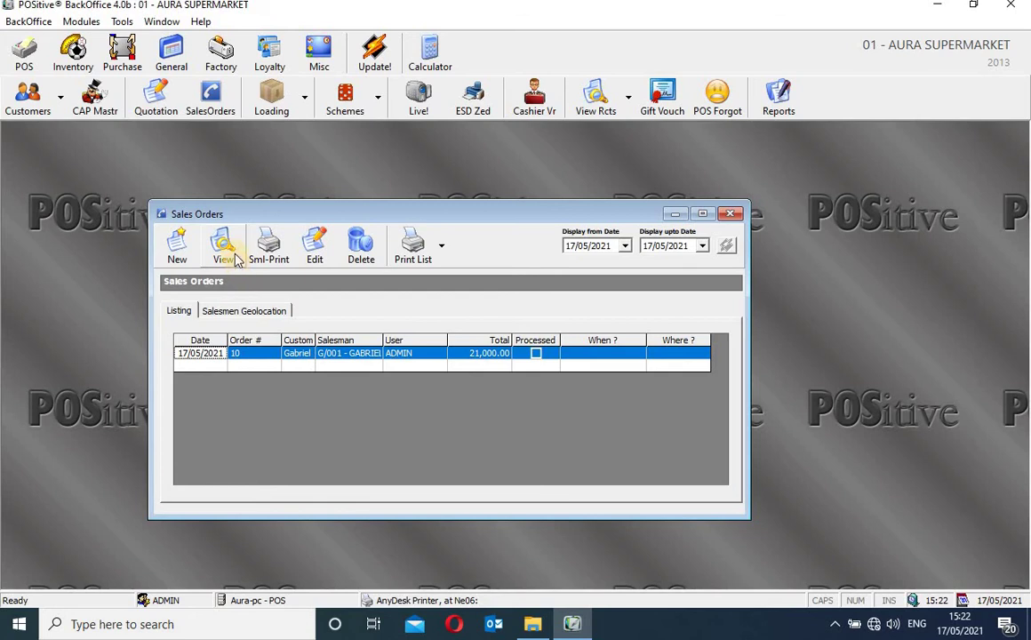
pyautogui.click(228, 256)
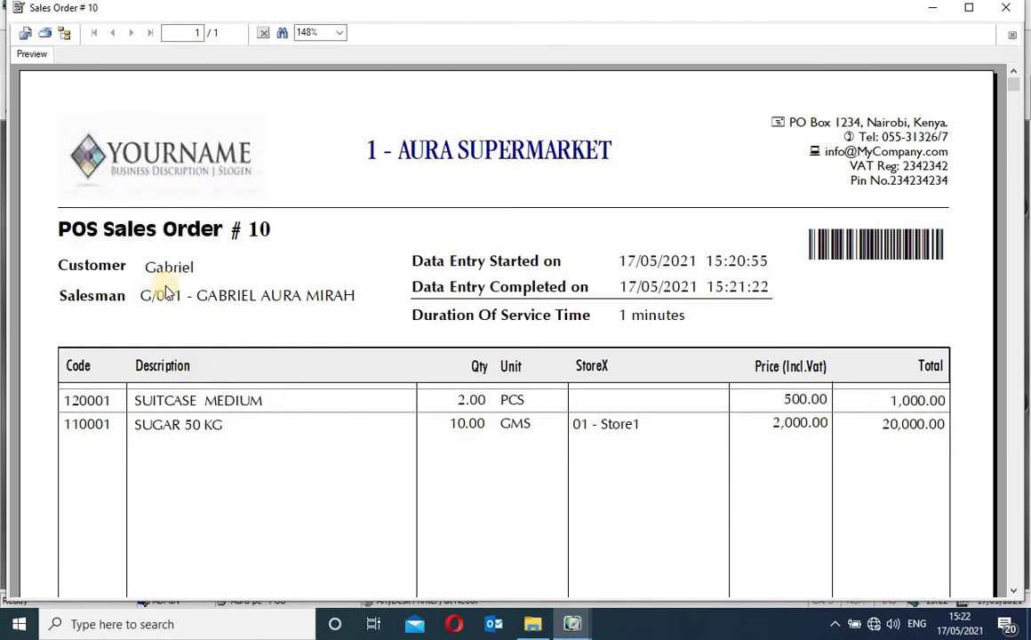
pyautogui.click(278, 297)
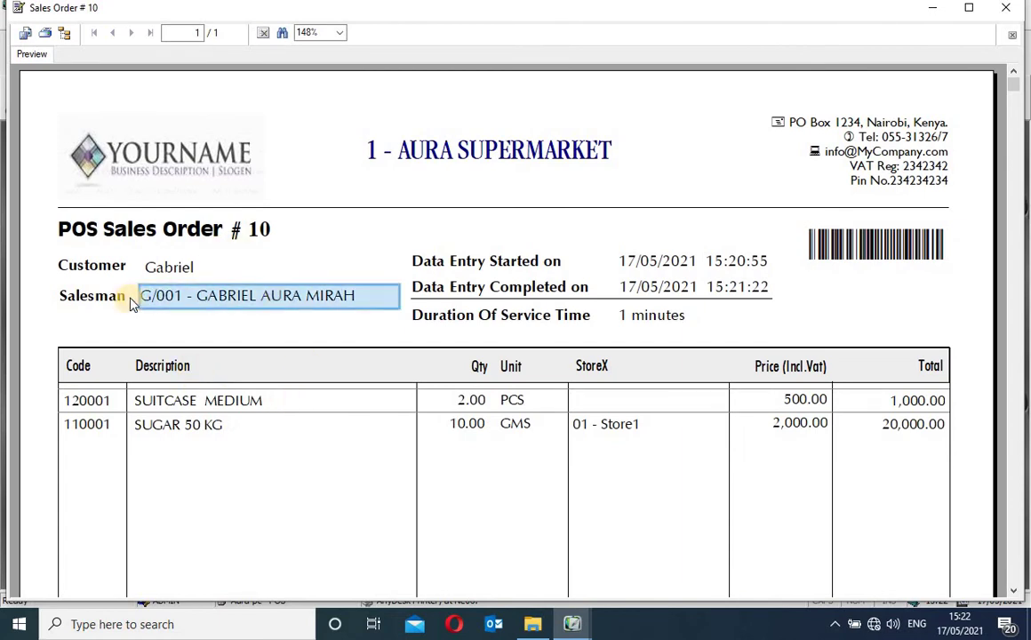
pyautogui.click(178, 266)
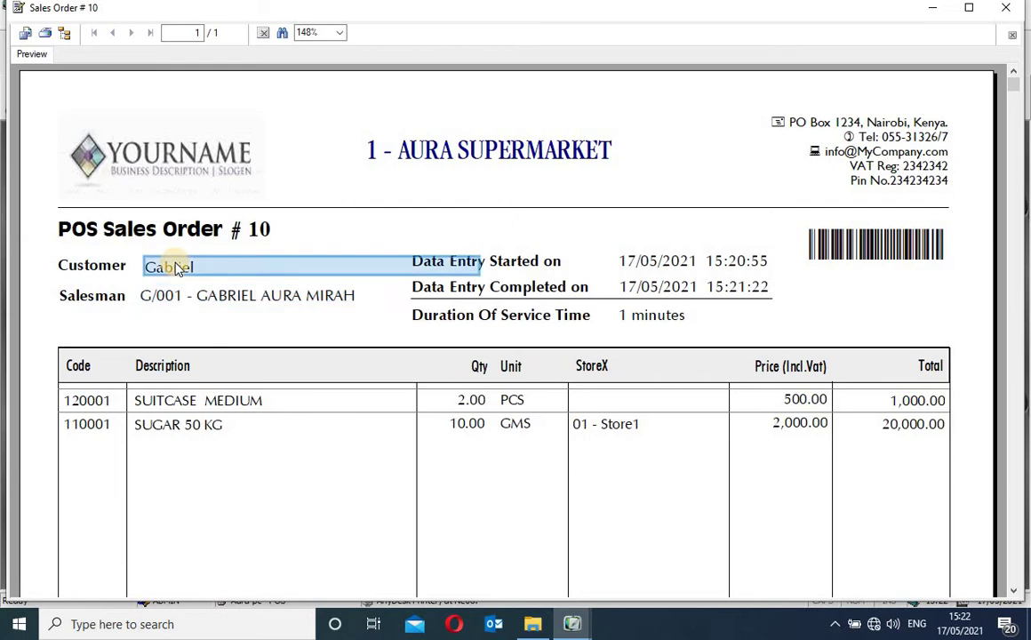
pyautogui.click(675, 260)
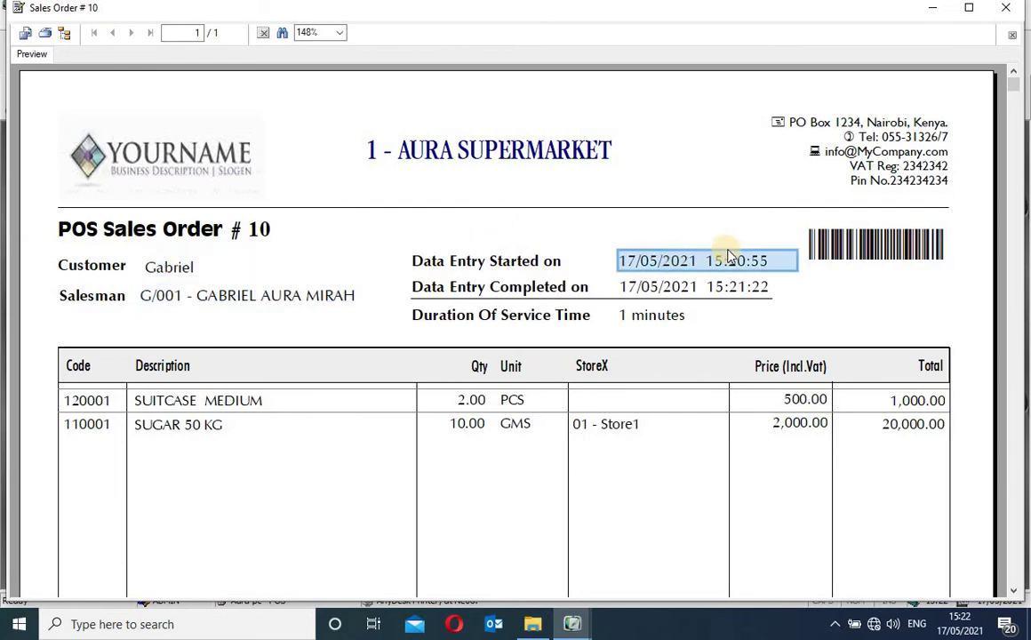
pyautogui.click(247, 400)
pyautogui.click(222, 427)
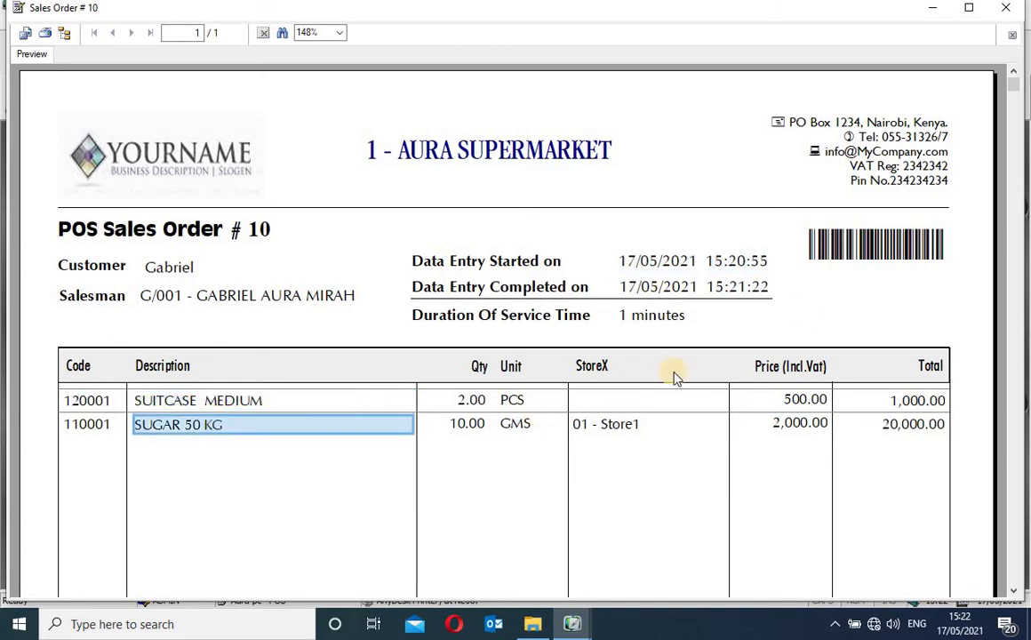
pyautogui.click(873, 240)
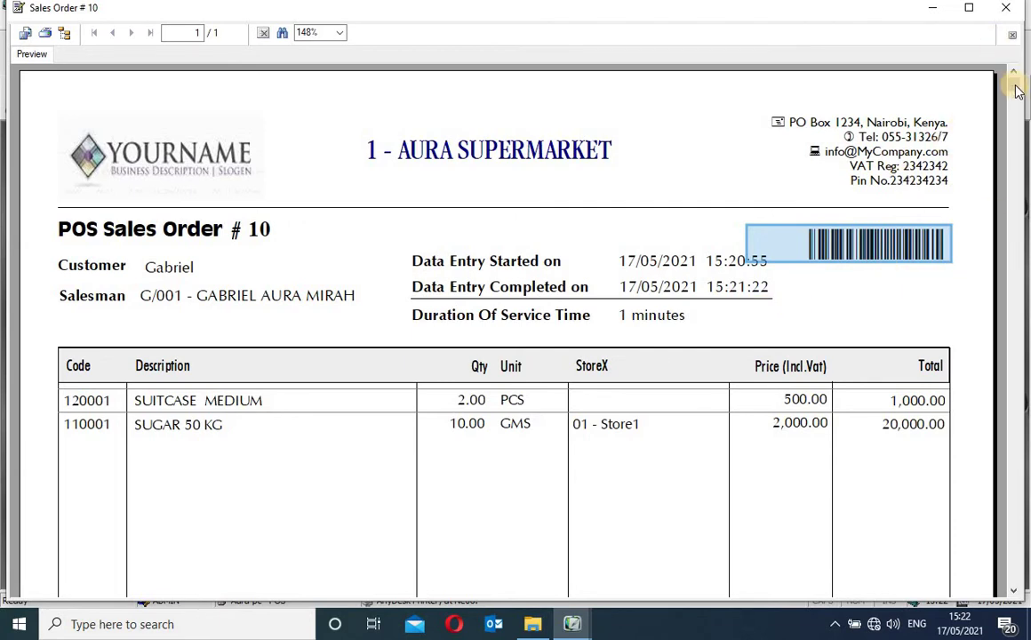
pyautogui.scroll(-3, 1018, 222)
pyautogui.moveTo(1022, 258); pyautogui.dragTo(1022, 582)
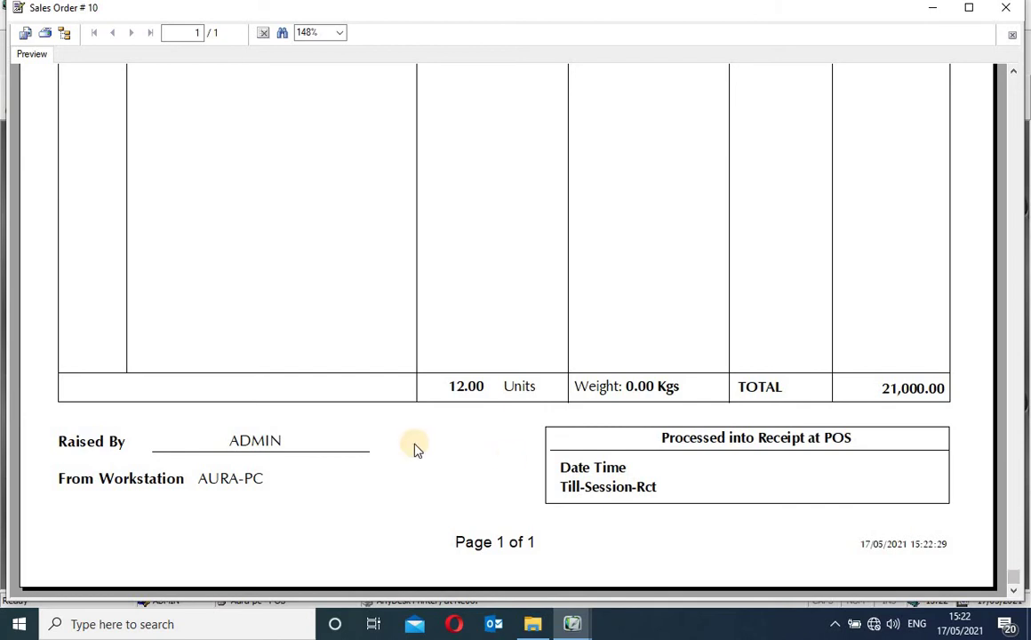
pyautogui.click(274, 445)
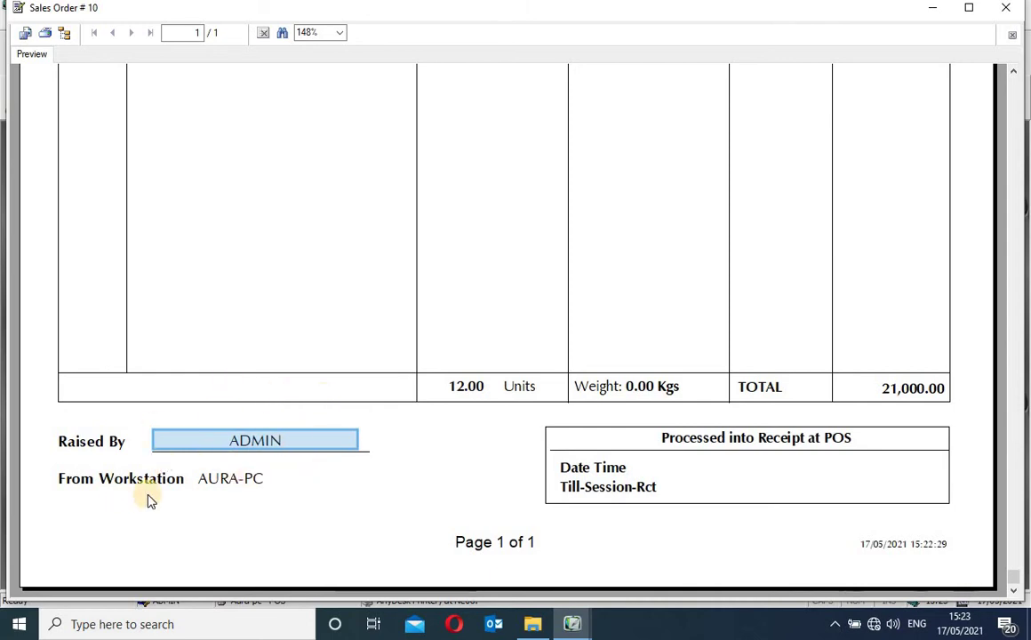
pyautogui.click(226, 478)
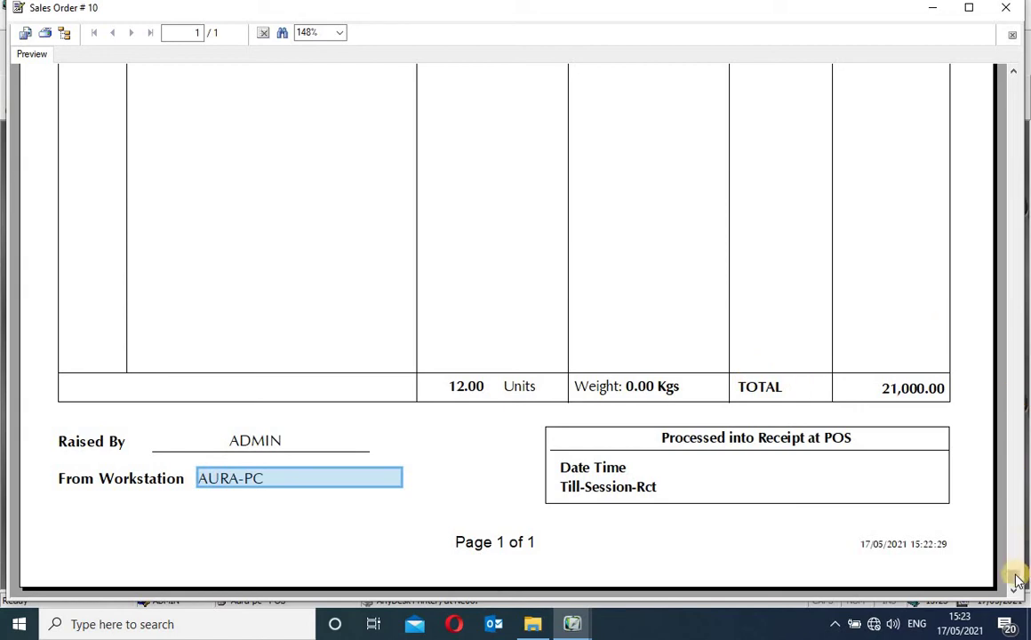
pyautogui.moveTo(1017, 580)
pyautogui.mouseDown()
pyautogui.moveTo(1005, 83)
pyautogui.moveTo(995, 78)
pyautogui.mouseUp()
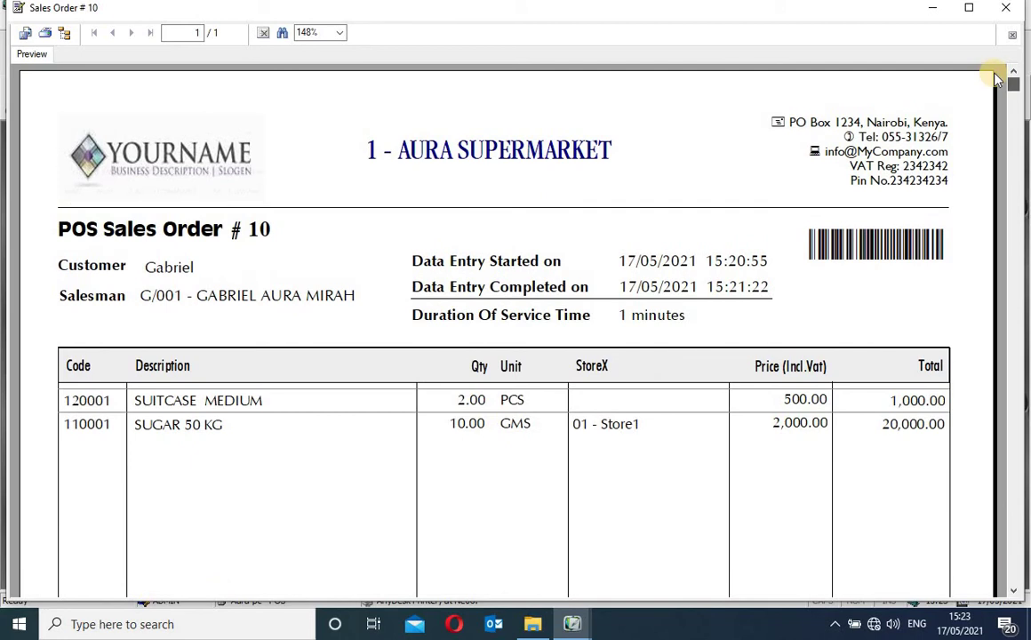
pyautogui.click(900, 235)
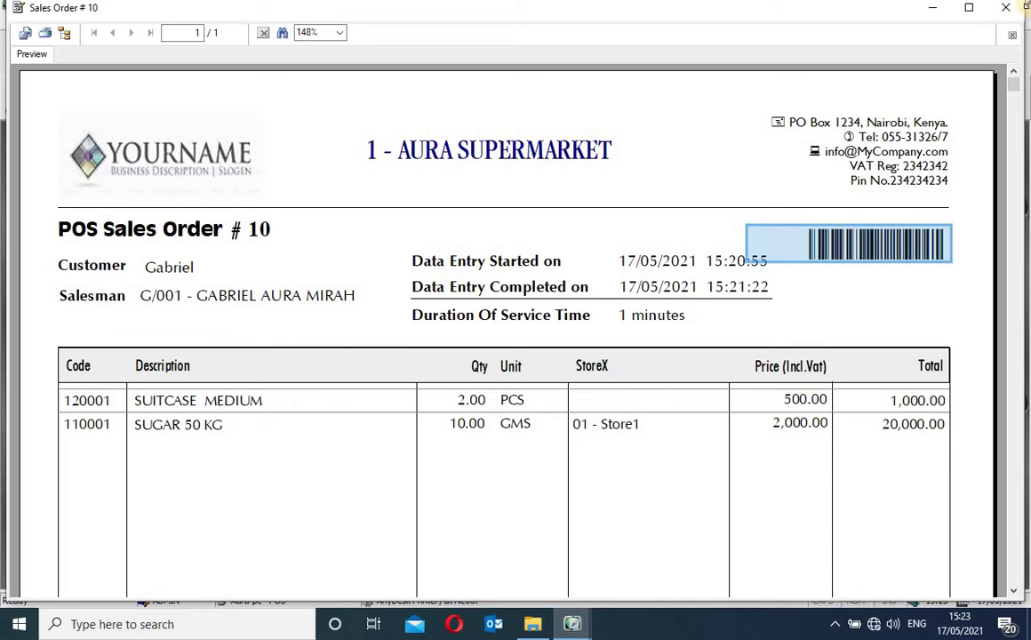
pyautogui.click(1008, 12)
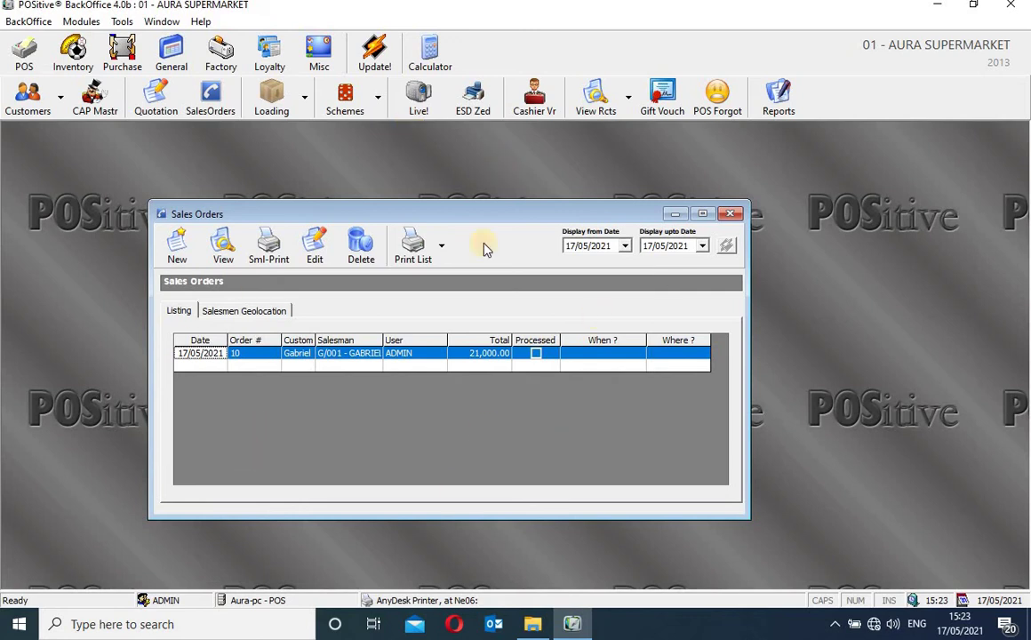
# Compare the salesman geolocation view with the order listing showing order 10, then close Sales Orders
pyautogui.click(255, 312)
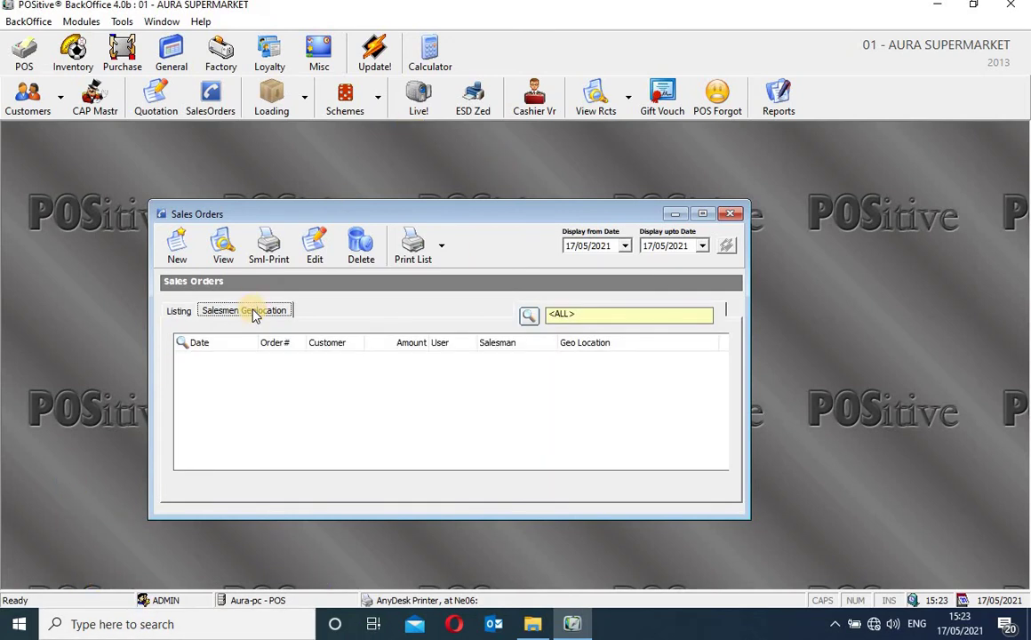
pyautogui.click(178, 313)
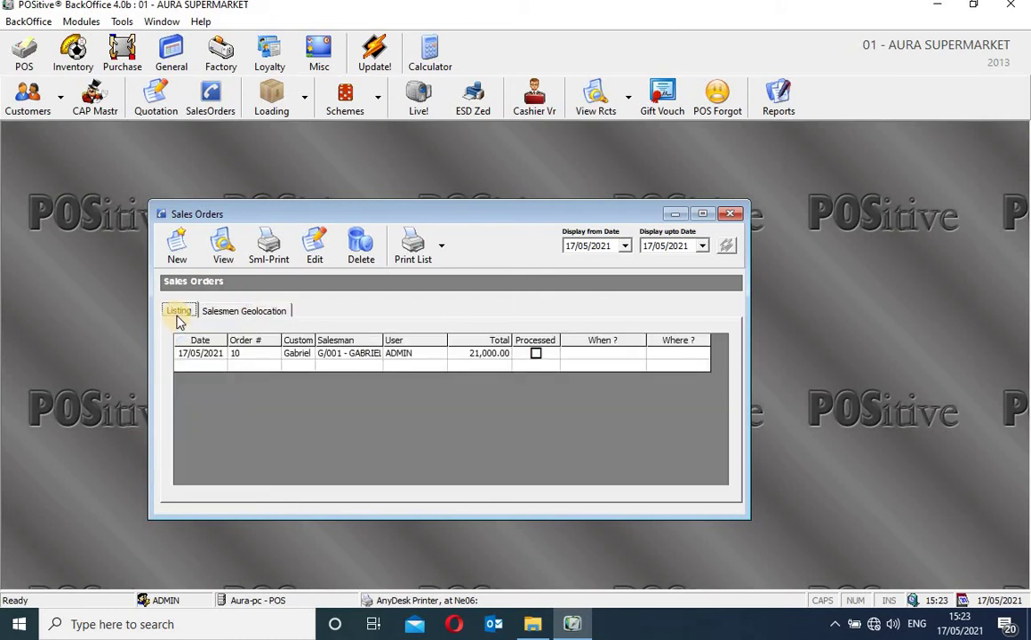
pyautogui.click(255, 317)
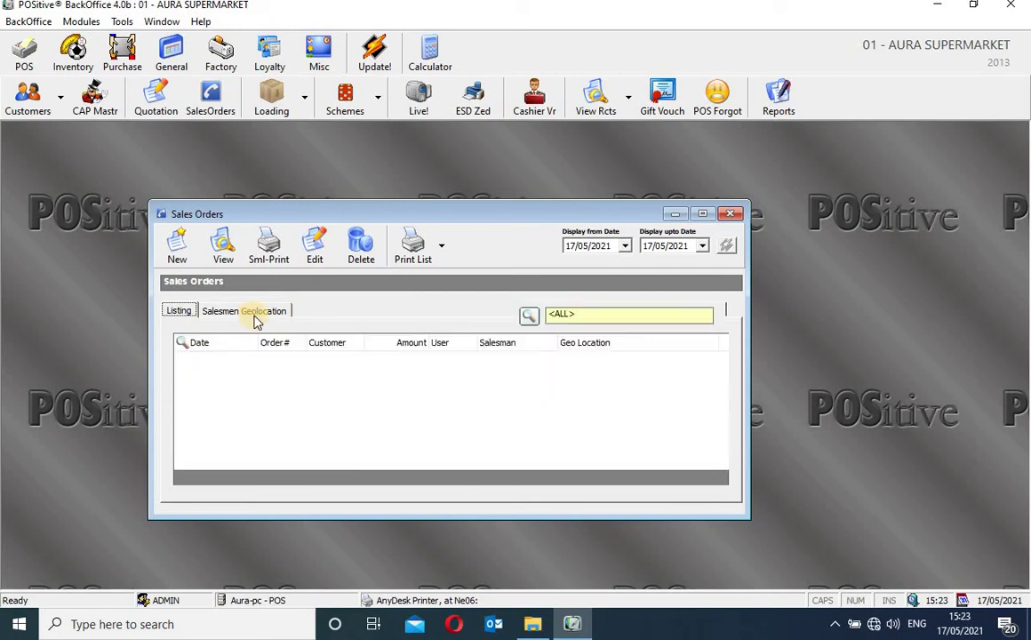
pyautogui.click(253, 315)
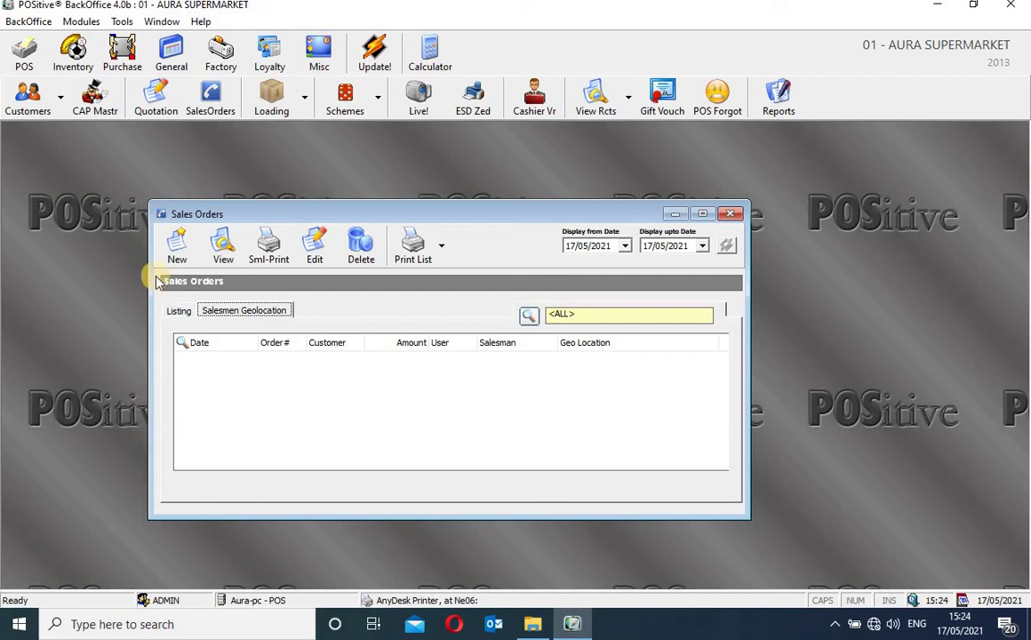
pyautogui.click(181, 317)
pyautogui.click(180, 314)
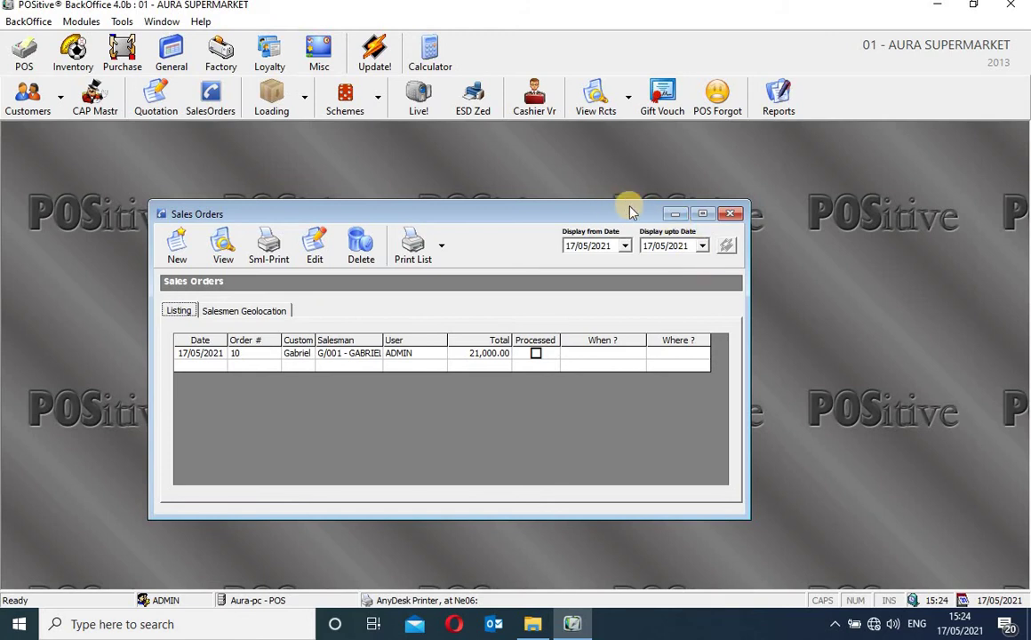
pyautogui.click(730, 215)
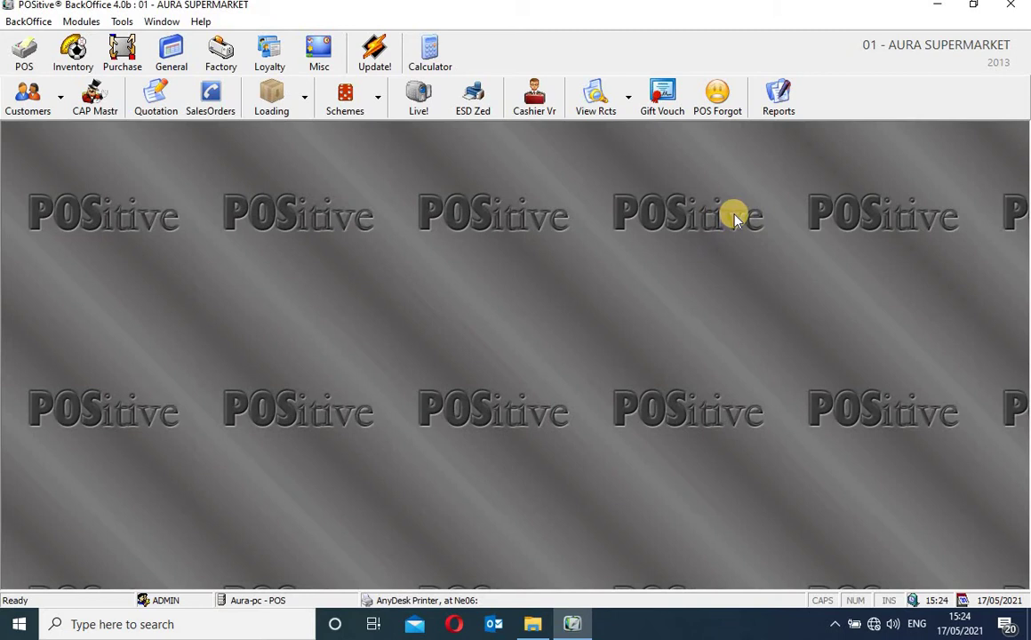
pyautogui.click(278, 107)
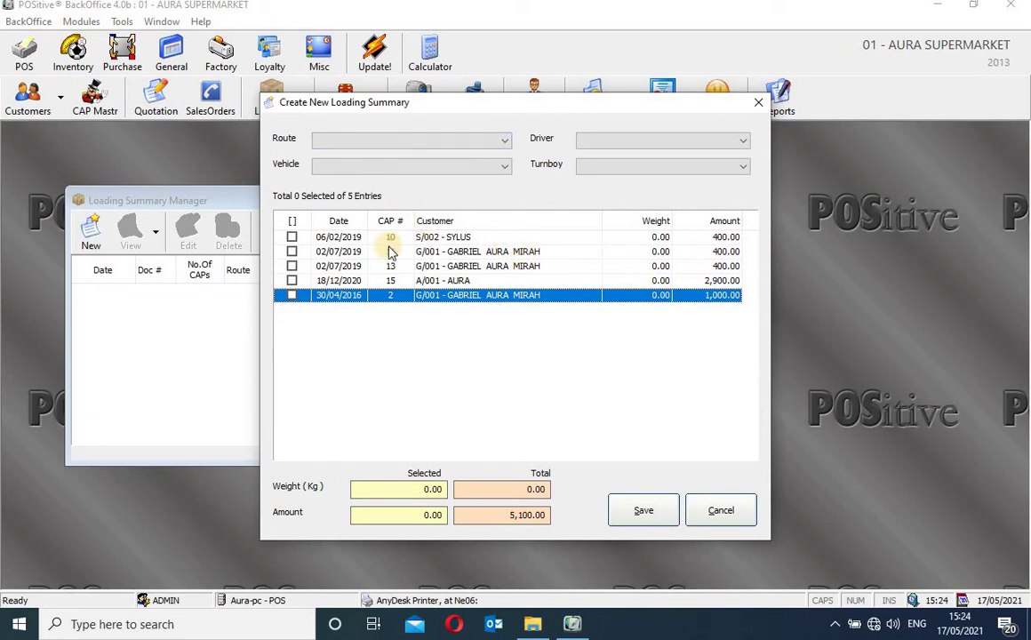
pyautogui.click(291, 238)
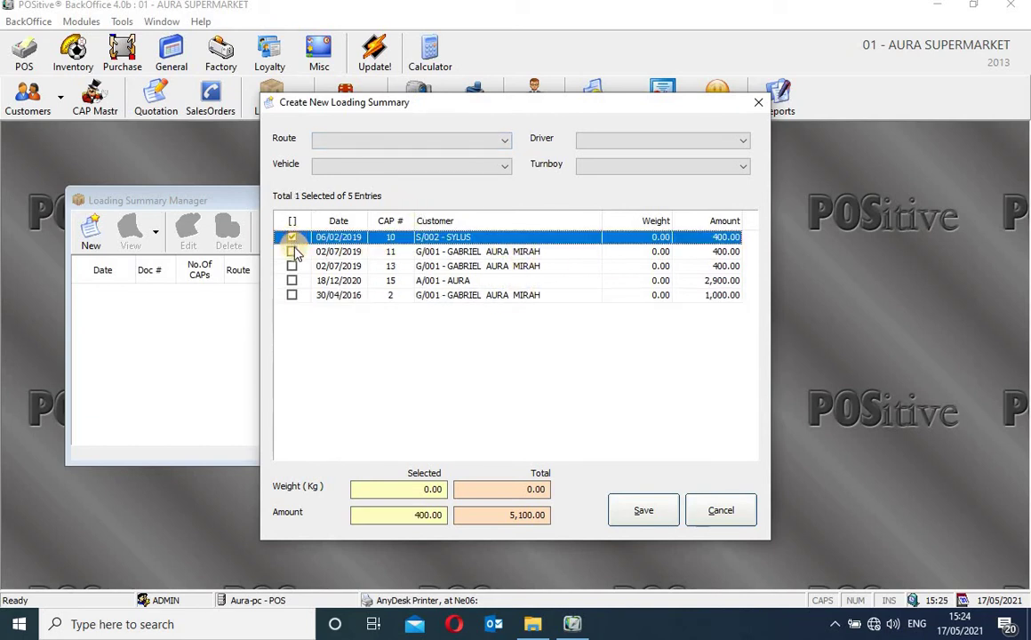
pyautogui.click(291, 251)
pyautogui.click(292, 265)
pyautogui.click(291, 280)
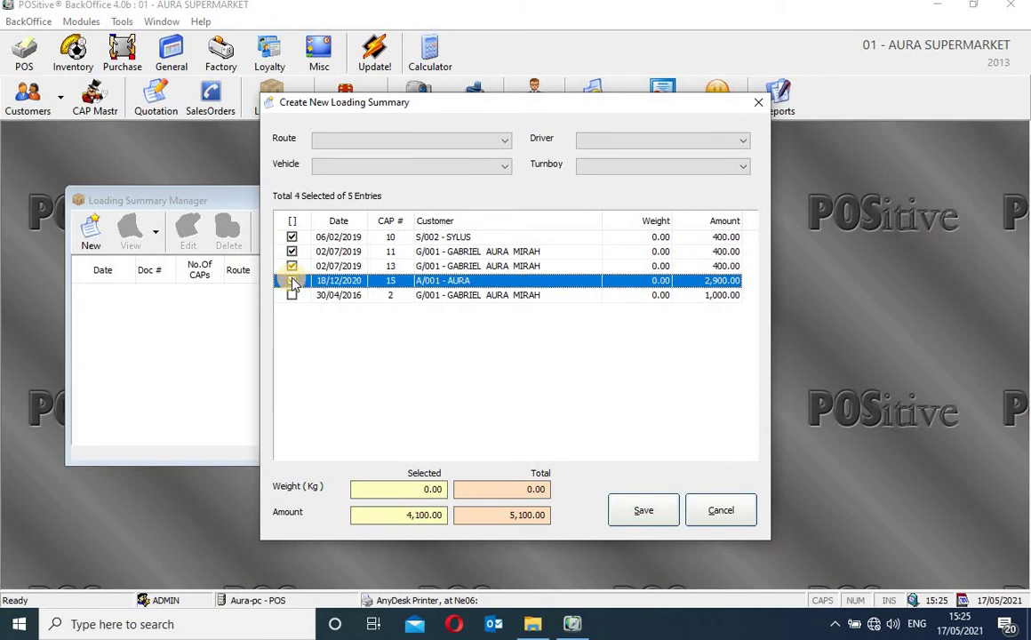
pyautogui.click(292, 295)
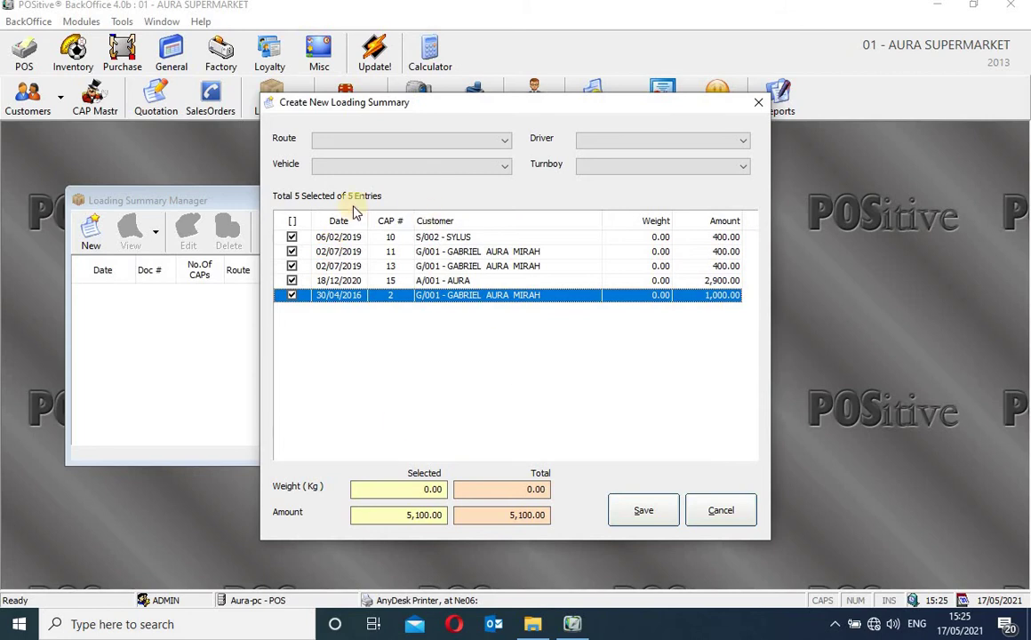
pyautogui.click(756, 106)
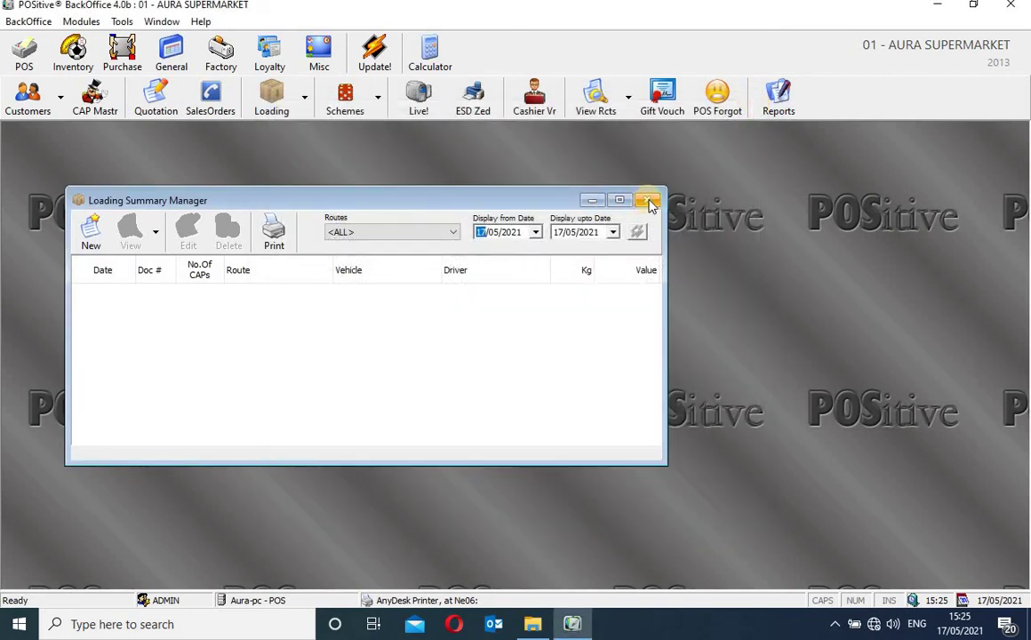
pyautogui.click(650, 203)
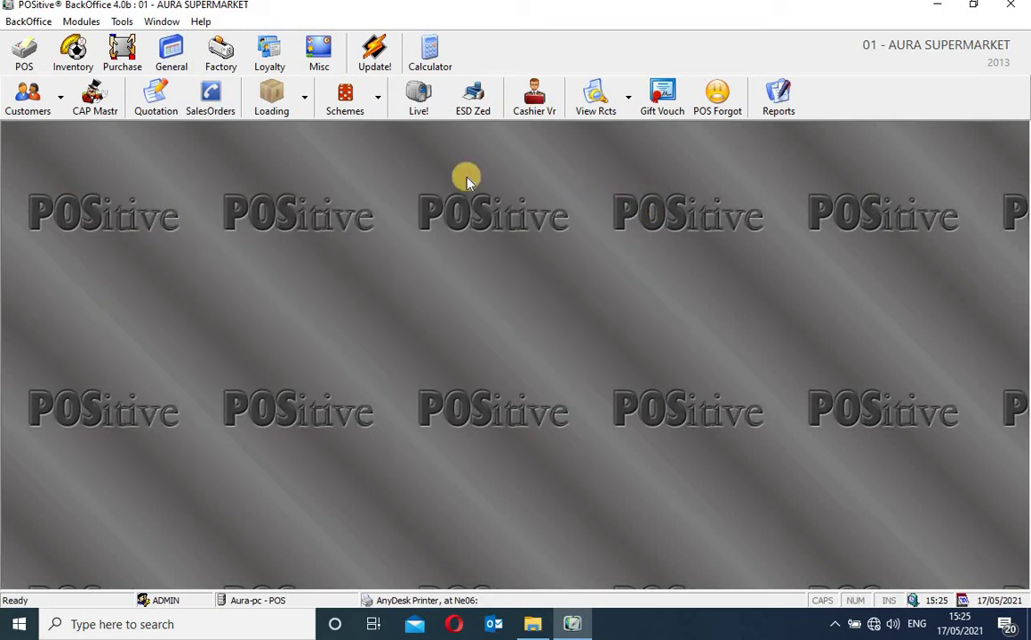
# Open the Loading Routes Manager and twice start a new route, cancelling each time
pyautogui.click(304, 100)
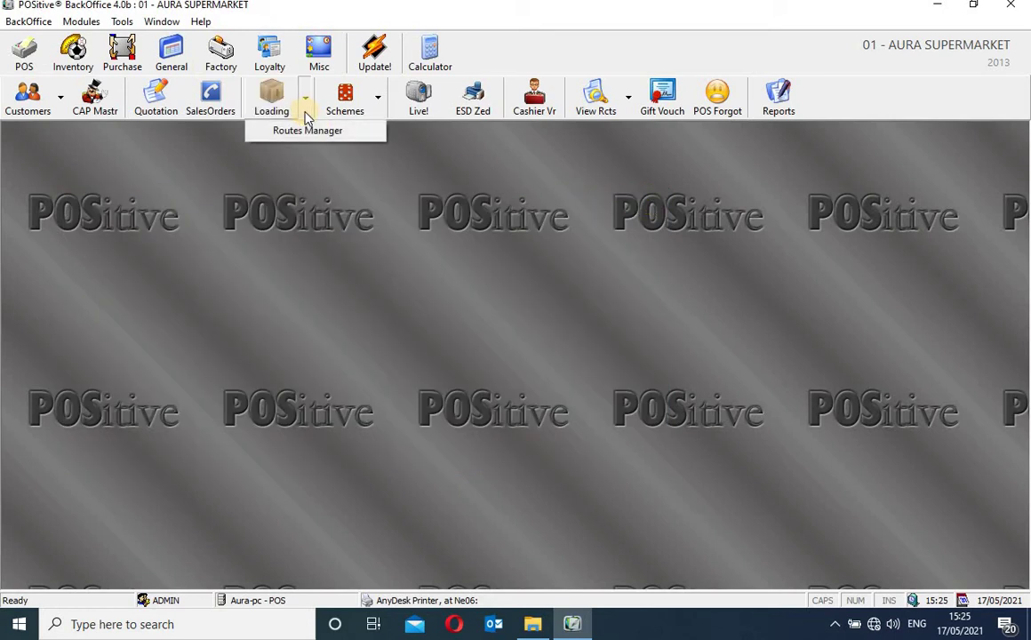
pyautogui.click(310, 133)
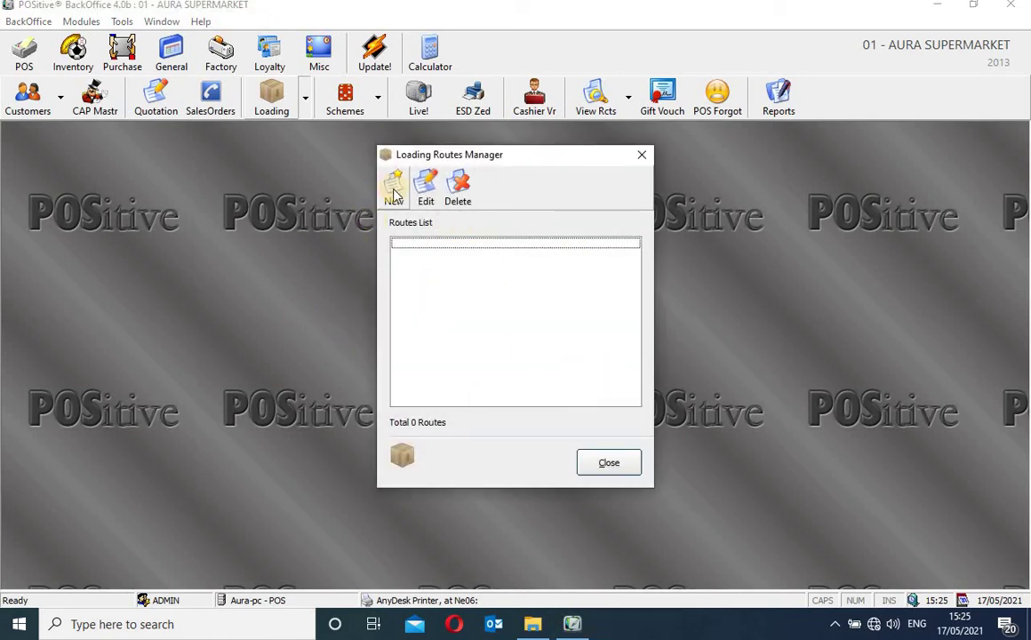
pyautogui.click(394, 190)
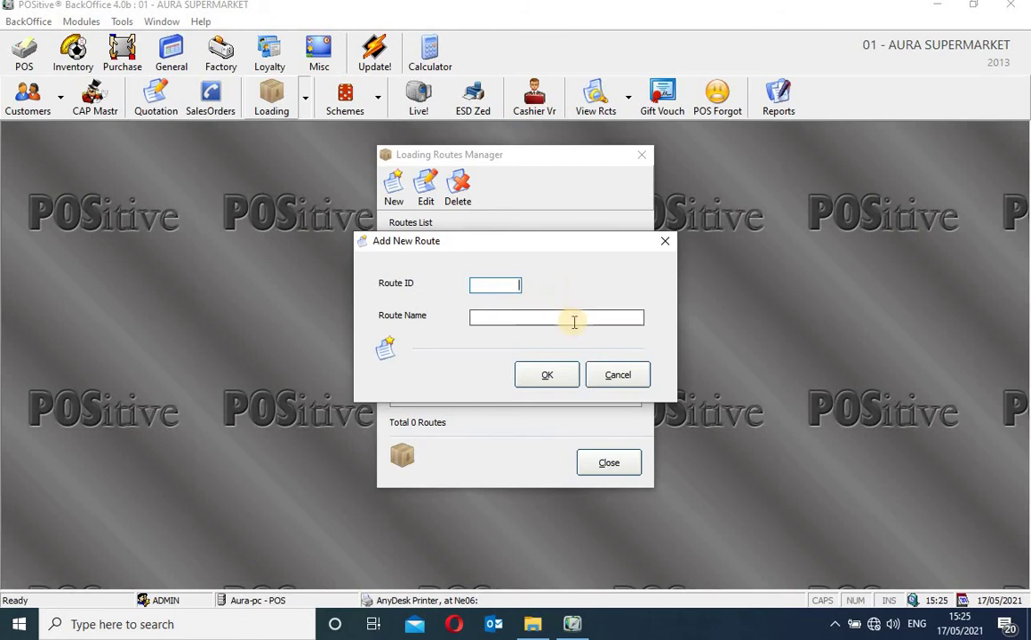
pyautogui.click(666, 240)
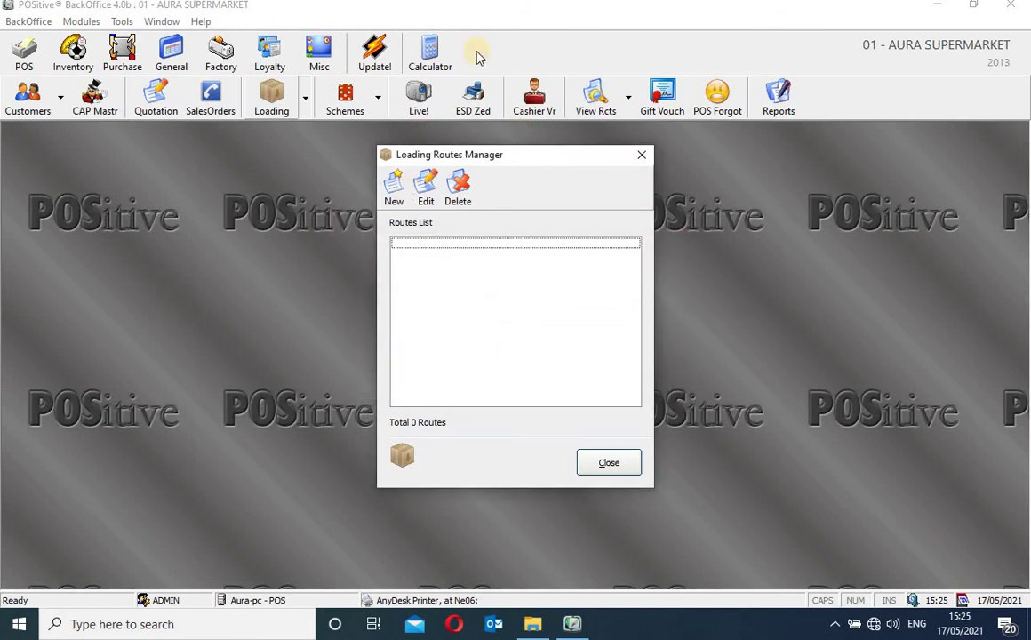
pyautogui.click(394, 196)
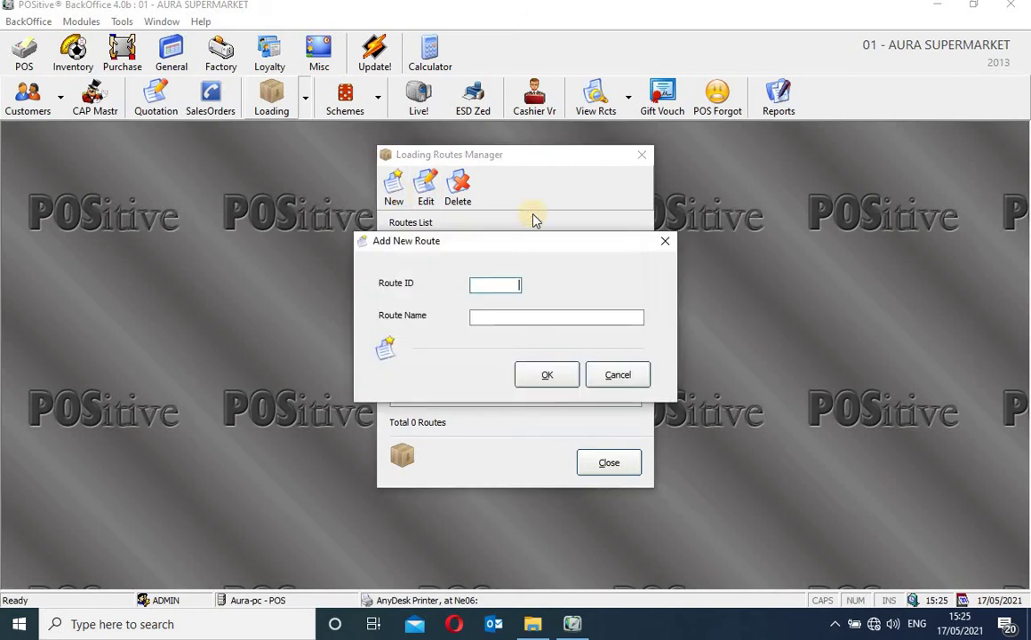
pyautogui.click(666, 242)
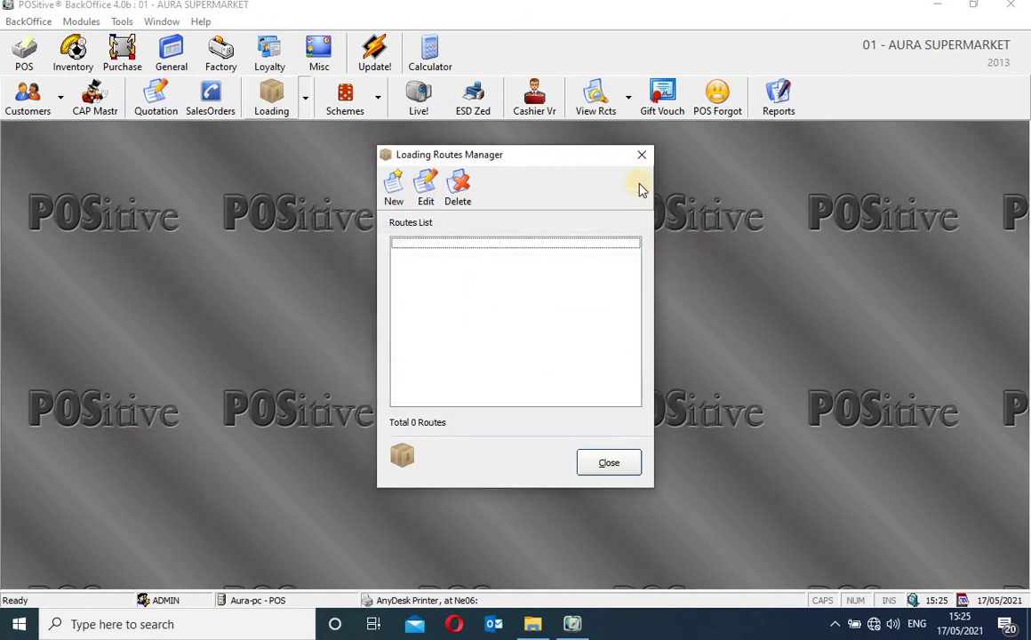
# Close the routes manager, then browse Scheme A, Scheme B, Raffle, POS Credit Notes and Scheme C
pyautogui.click(641, 155)
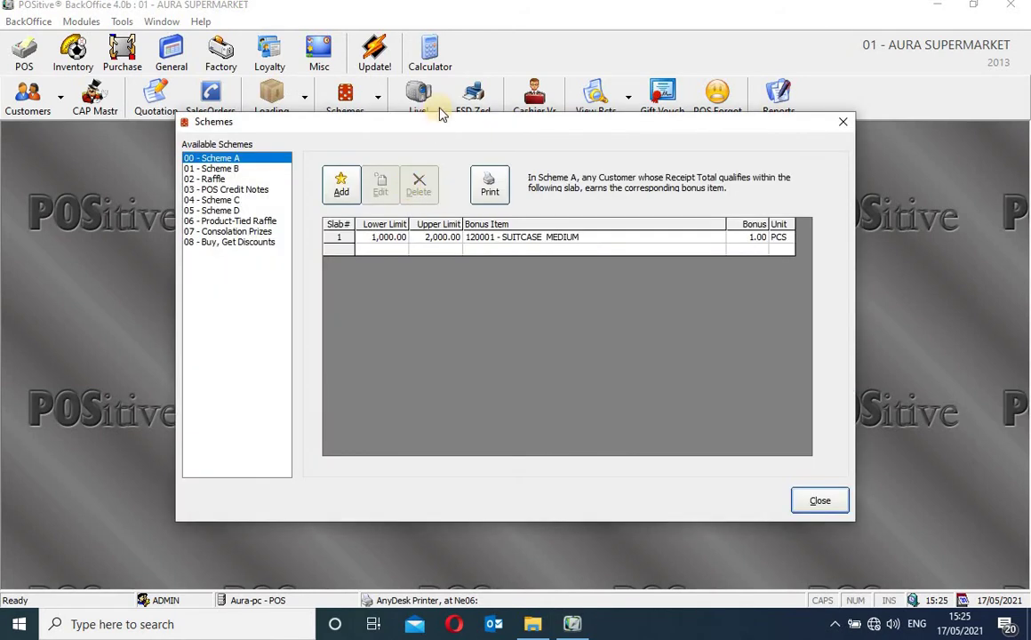
pyautogui.moveTo(443, 129); pyautogui.dragTo(422, 162)
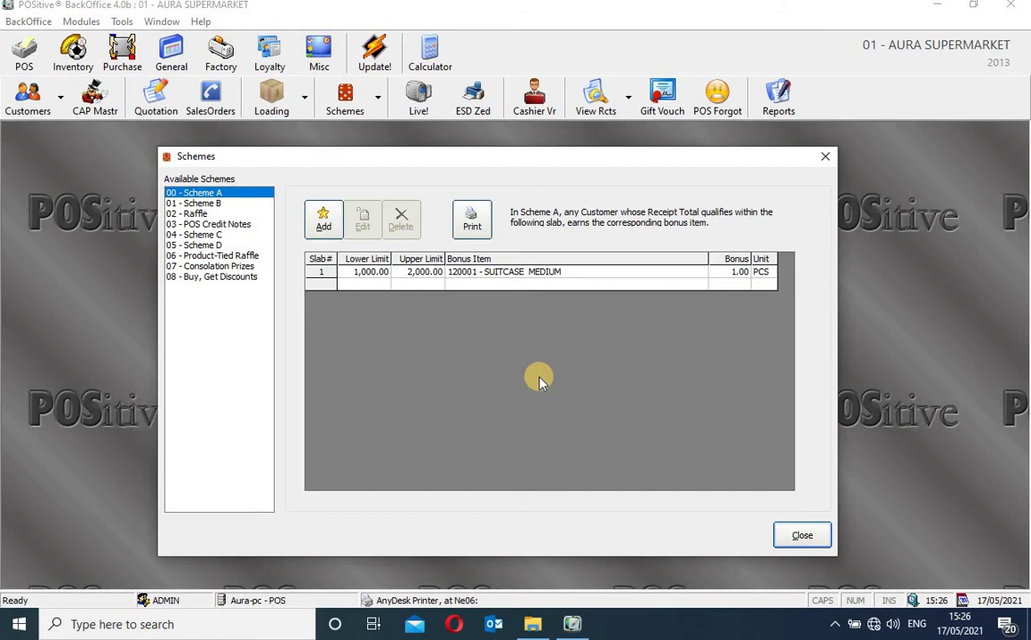
pyautogui.click(228, 194)
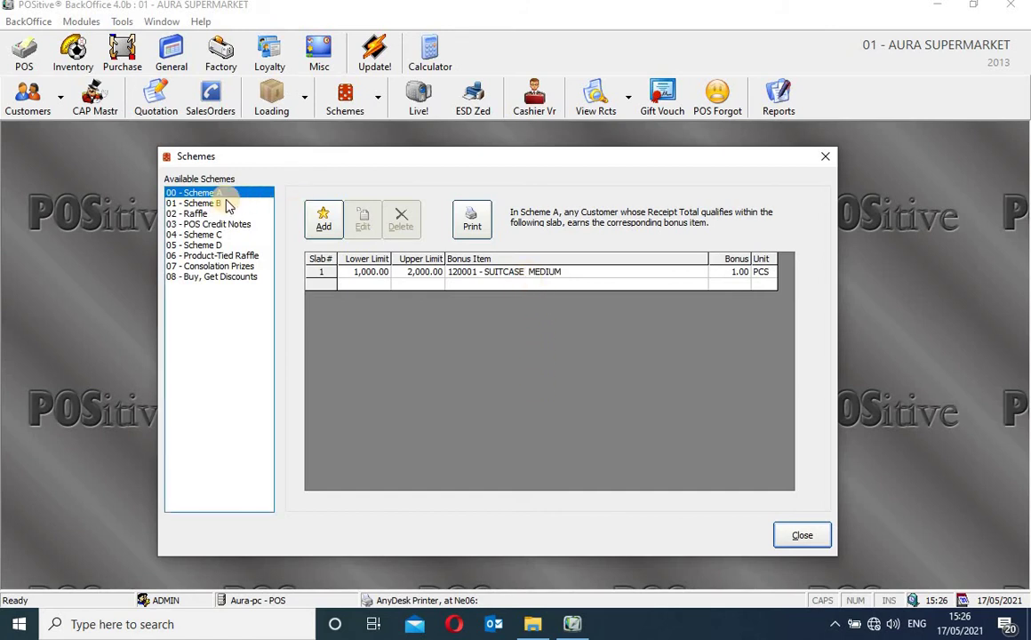
pyautogui.click(224, 203)
pyautogui.click(222, 214)
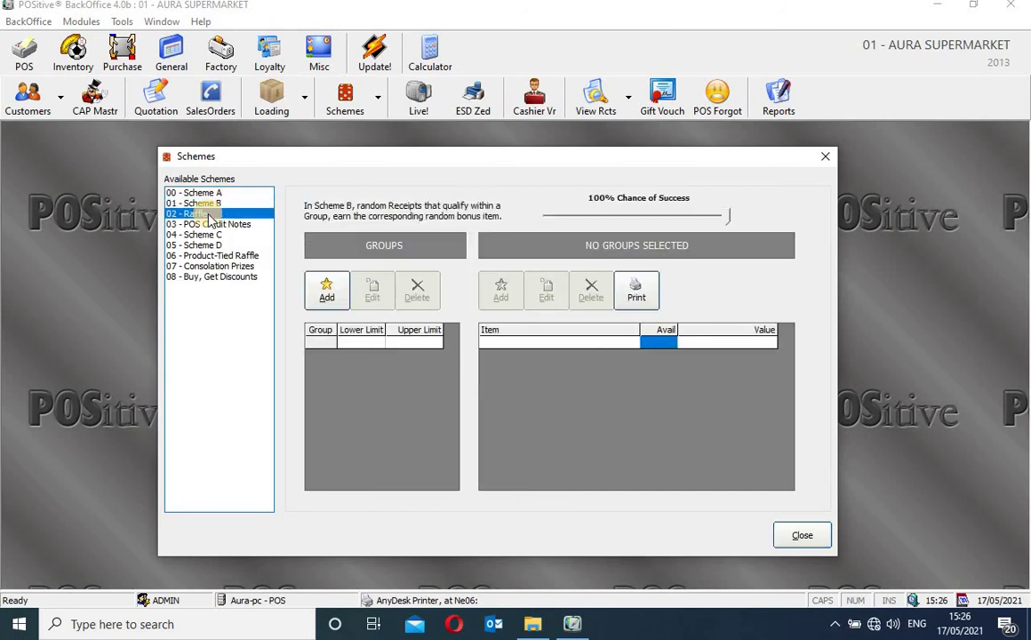
pyautogui.click(222, 225)
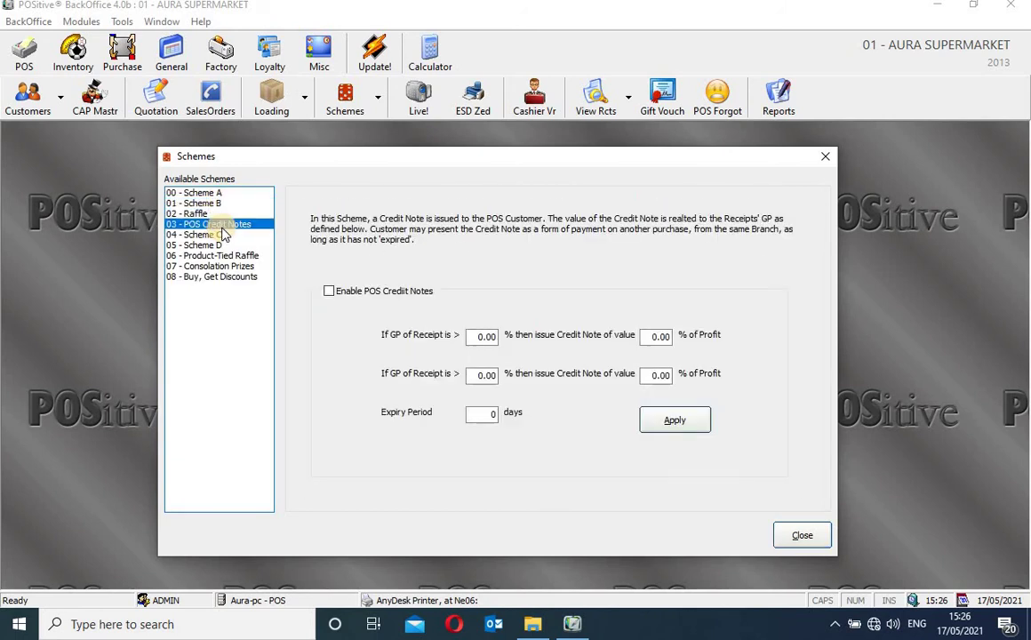
pyautogui.click(218, 236)
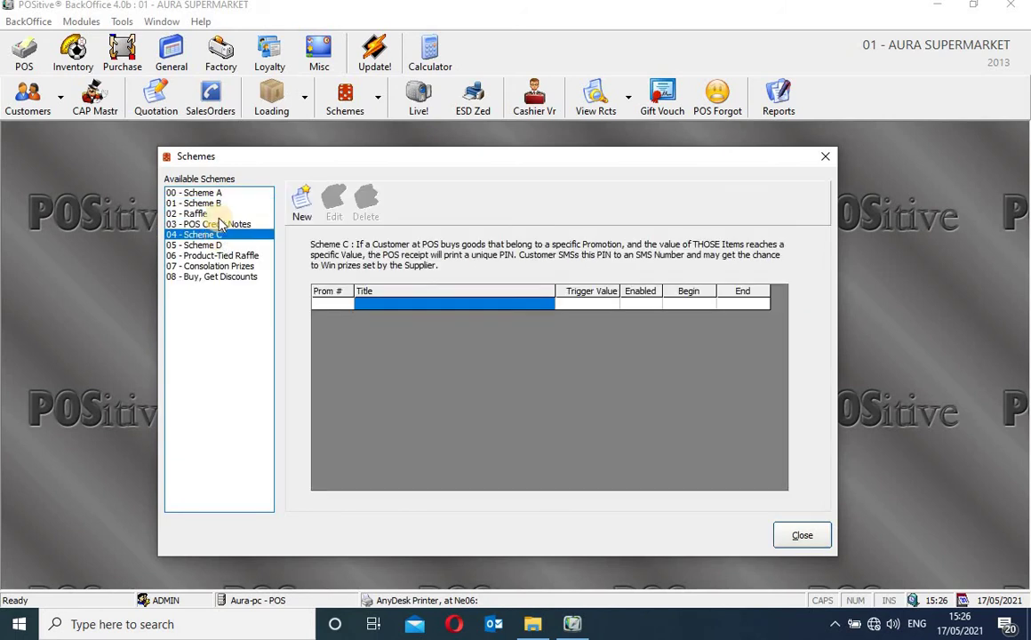
# Select Scheme A's 1,000.00–2,000.00 bonus slab row, then view Scheme B's settings
pyautogui.click(225, 193)
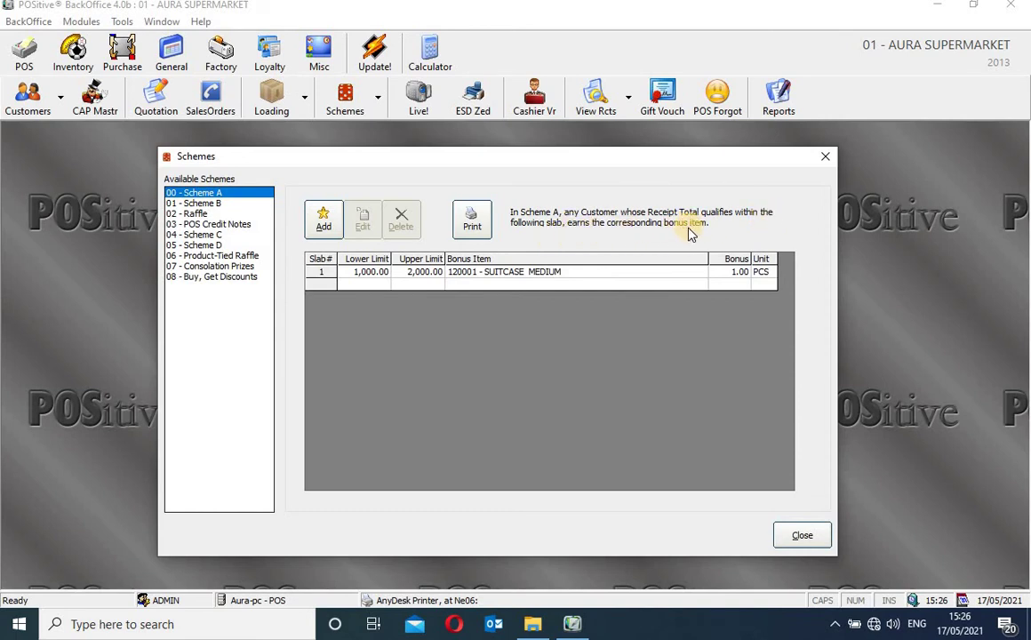
pyautogui.click(529, 278)
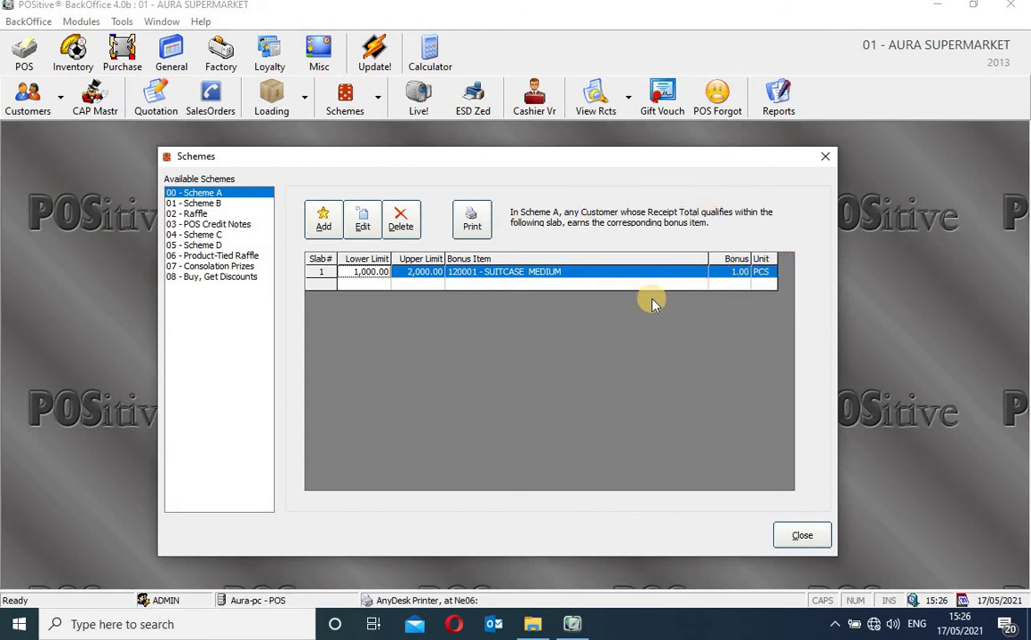
pyautogui.click(219, 204)
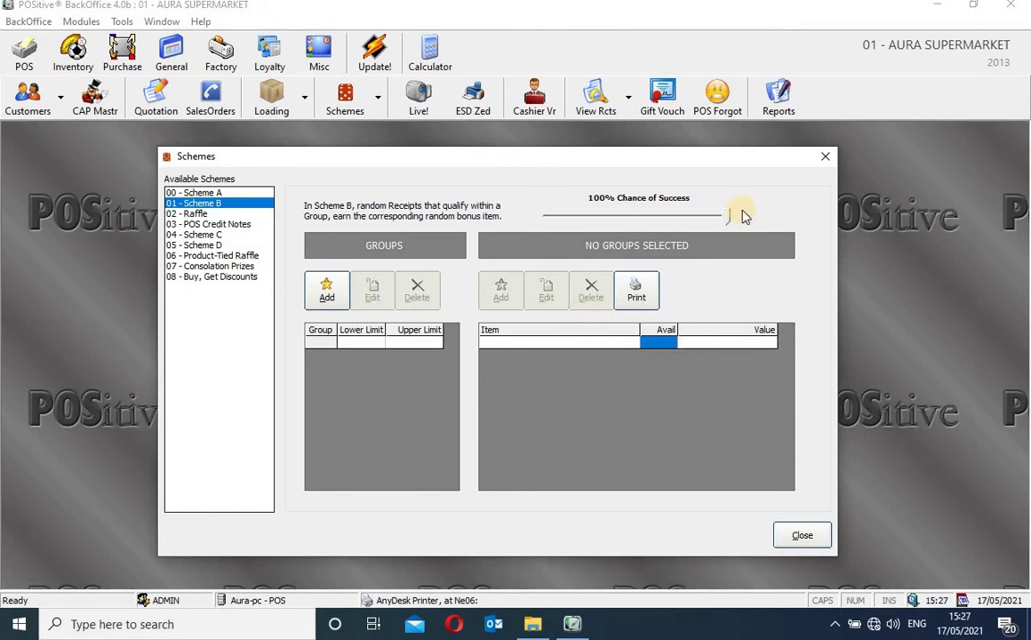
# Drag Scheme B's Chance of Success slider down from 100%, past 42%, to settle at 19%
pyautogui.moveTo(727, 219); pyautogui.dragTo(698, 222)
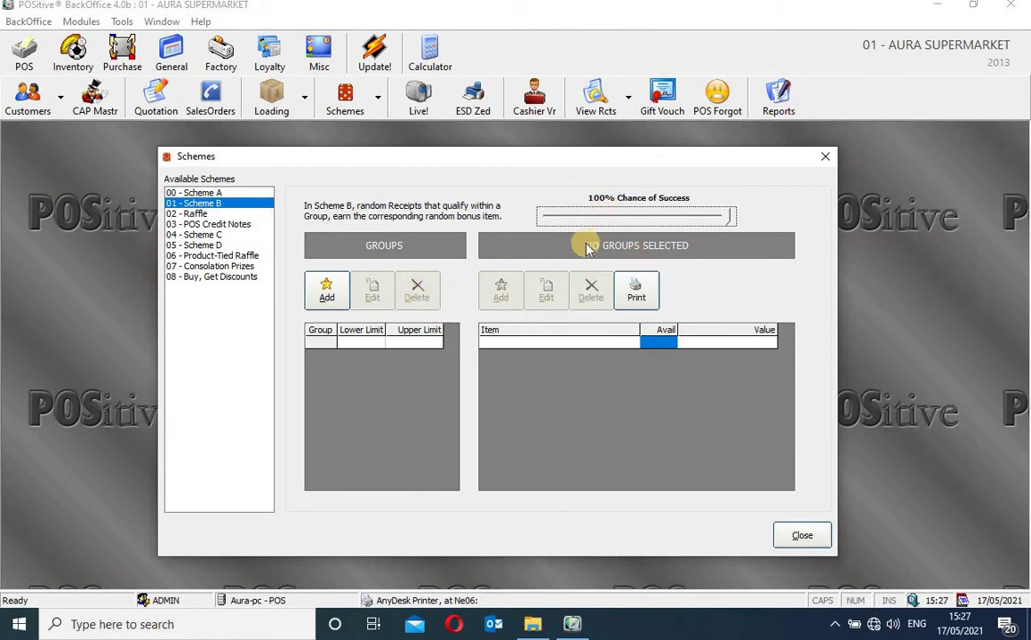
pyautogui.moveTo(727, 220); pyautogui.dragTo(655, 223)
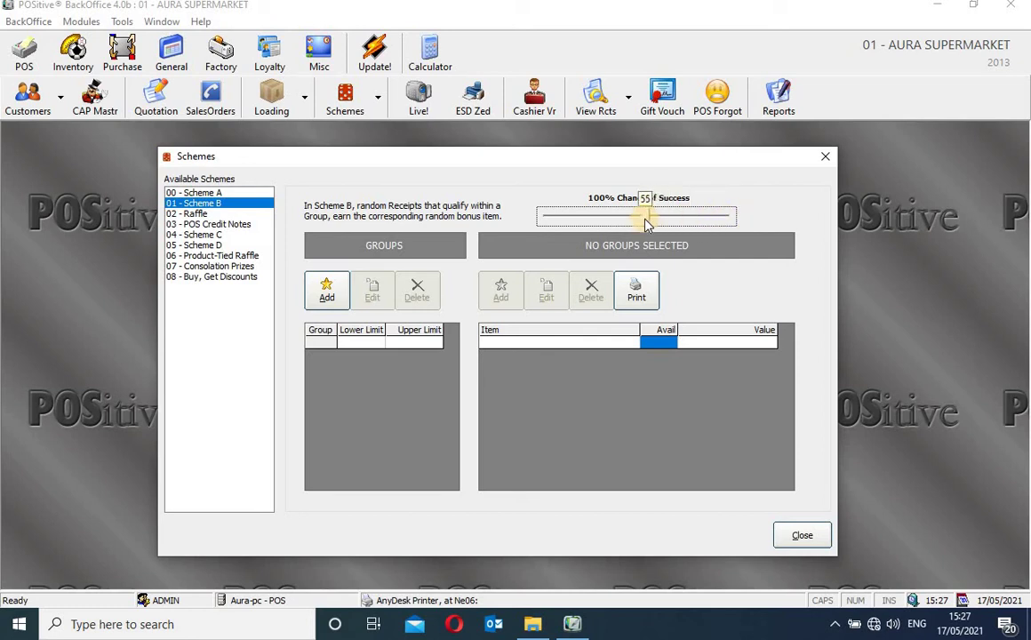
pyautogui.moveTo(630, 220); pyautogui.dragTo(633, 219)
pyautogui.moveTo(625, 224); pyautogui.dragTo(624, 223)
pyautogui.moveTo(624, 222); pyautogui.dragTo(609, 226)
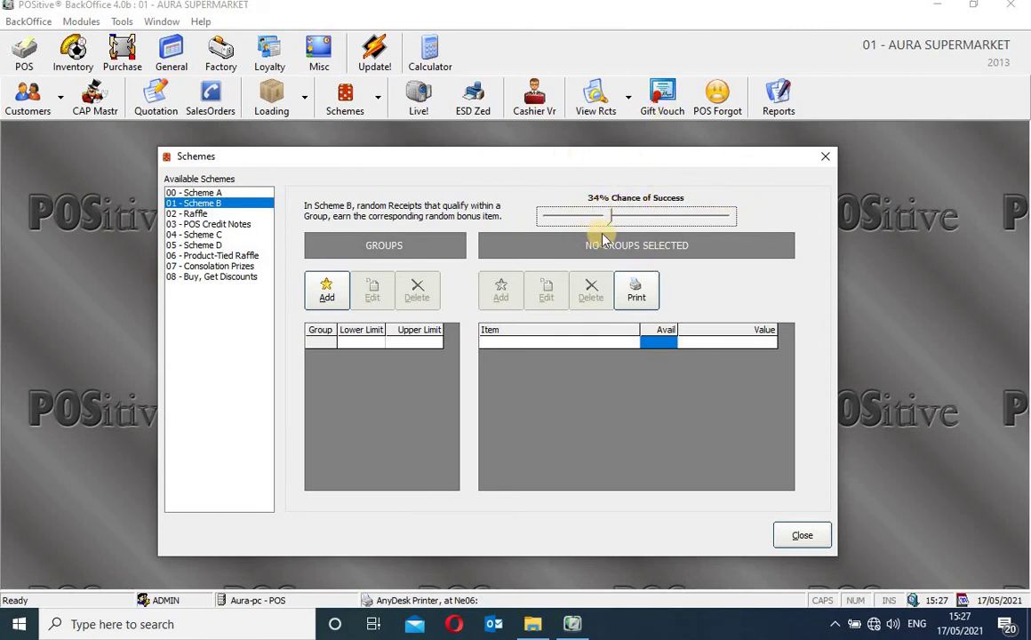
pyautogui.moveTo(609, 225); pyautogui.dragTo(598, 226)
pyautogui.moveTo(584, 231); pyautogui.dragTo(582, 226)
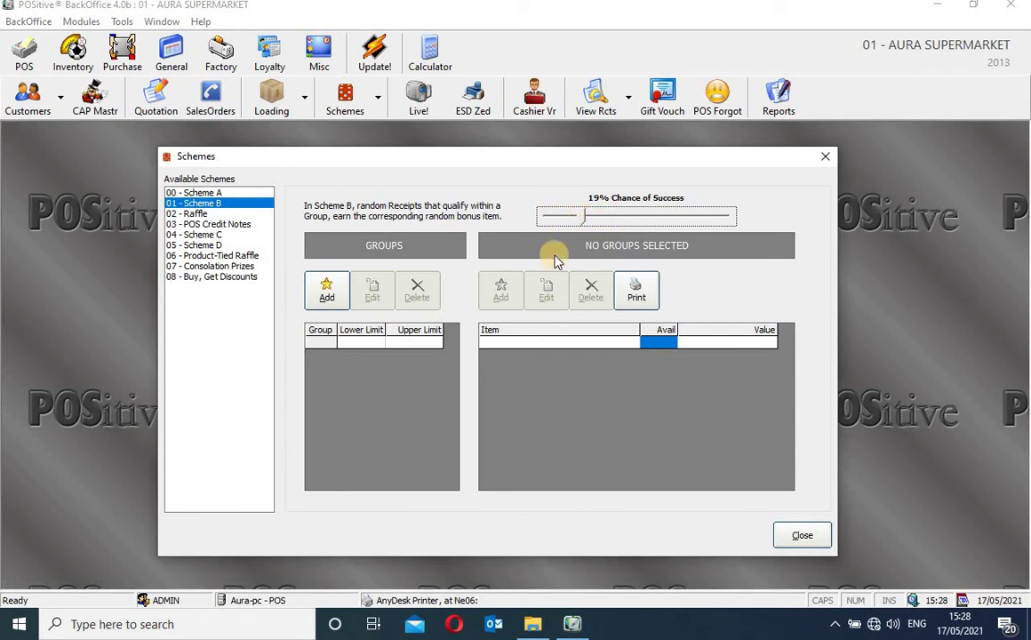
# Review POS Credit Notes, Scheme C, Scheme D, Product-Tied Raffle, Consolation Prizes and Buy, Get Discounts
pyautogui.click(225, 225)
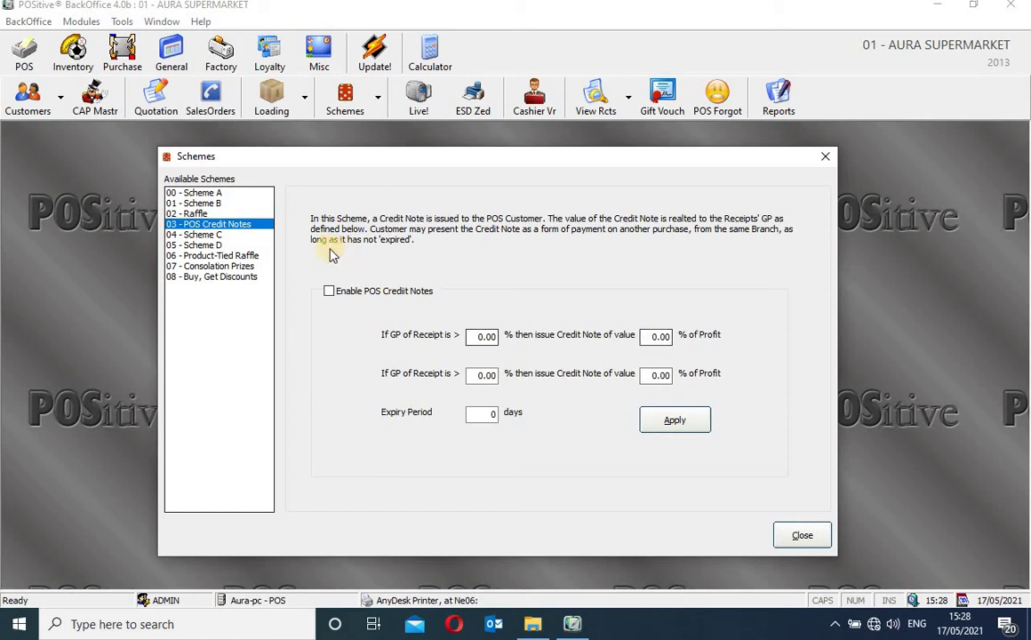
pyautogui.click(206, 236)
pyautogui.click(212, 245)
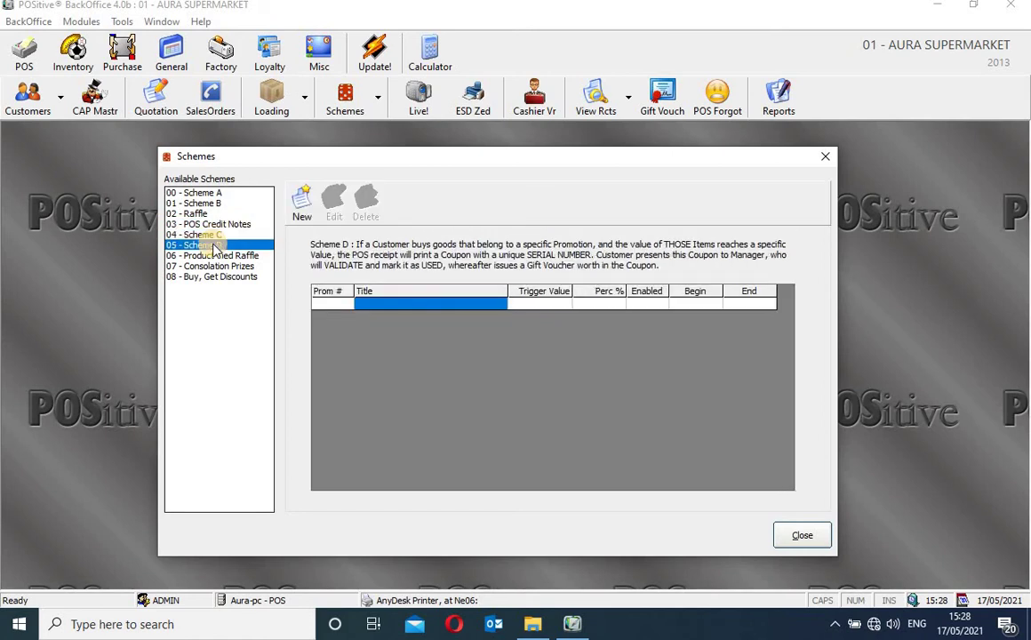
pyautogui.click(216, 256)
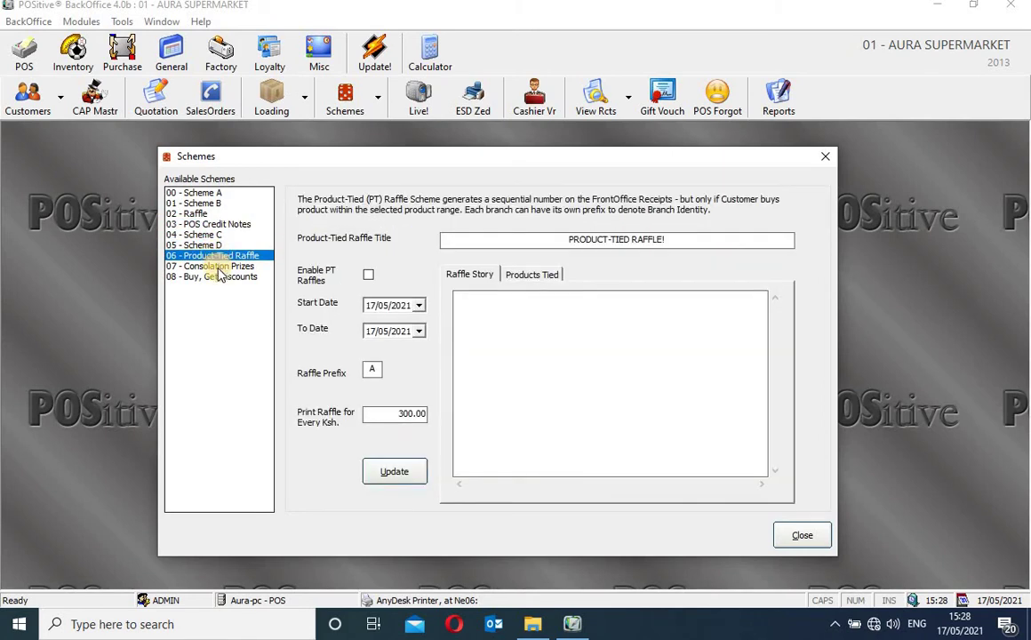
pyautogui.click(219, 266)
pyautogui.click(225, 277)
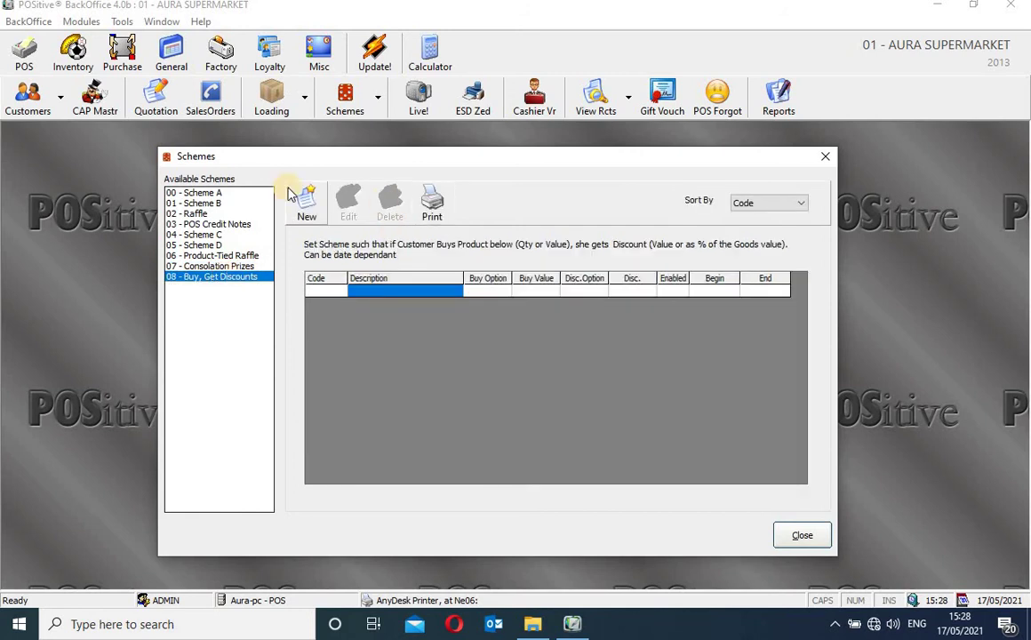
# Check Scheme A's bonus slabs and the Raffle scheme, then close the Schemes window
pyautogui.click(214, 193)
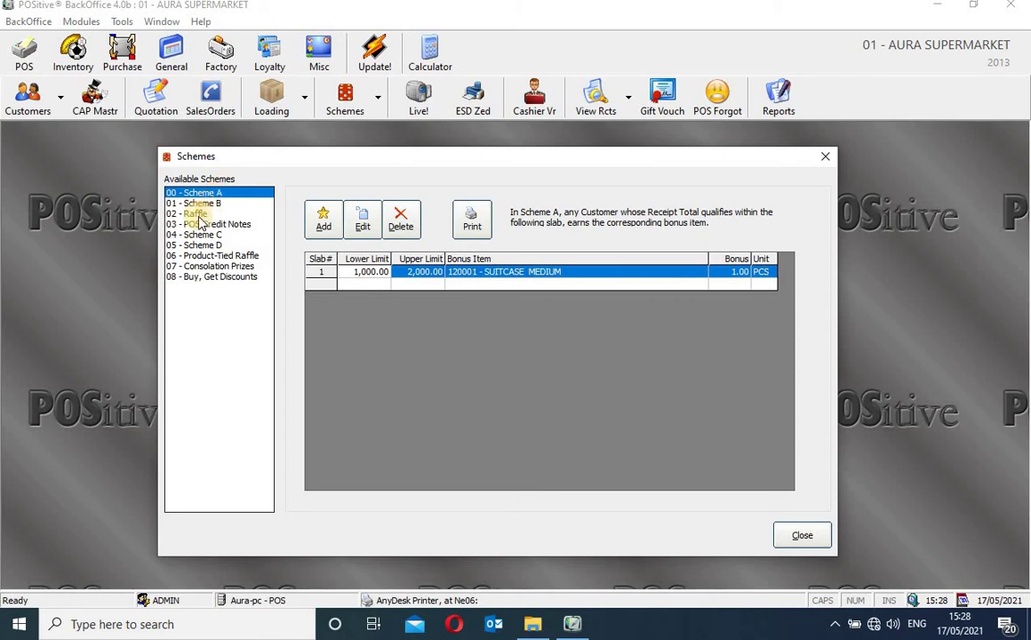
pyautogui.click(197, 214)
pyautogui.click(211, 193)
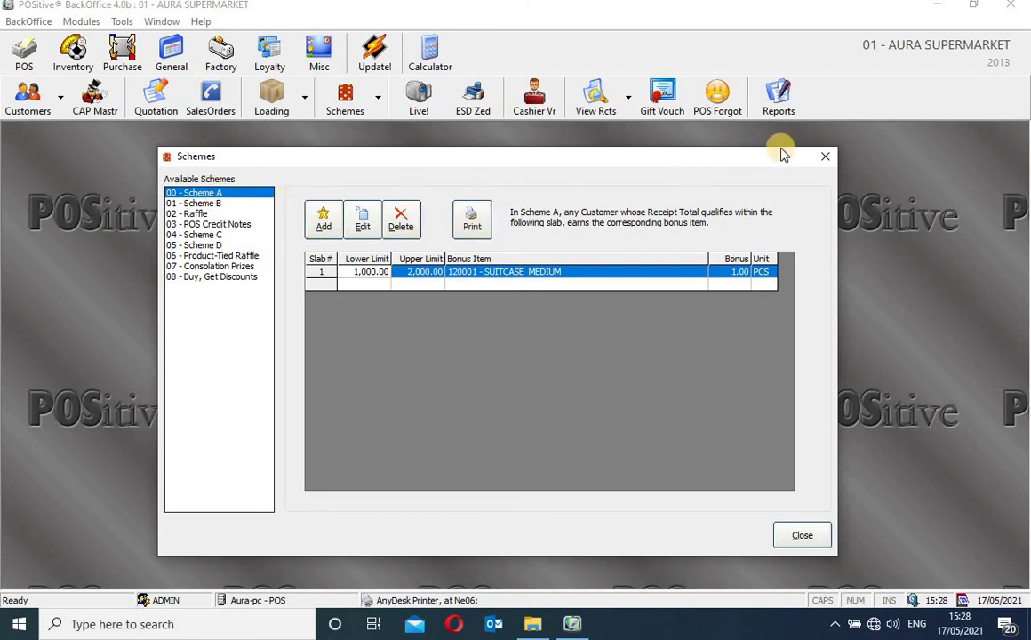
pyautogui.click(825, 160)
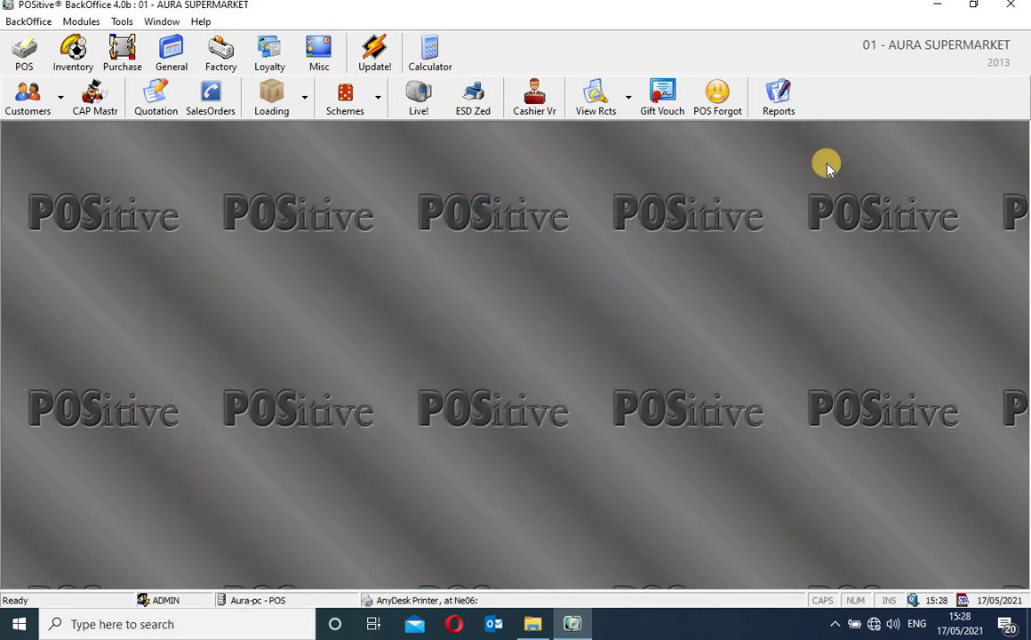
pyautogui.click(423, 107)
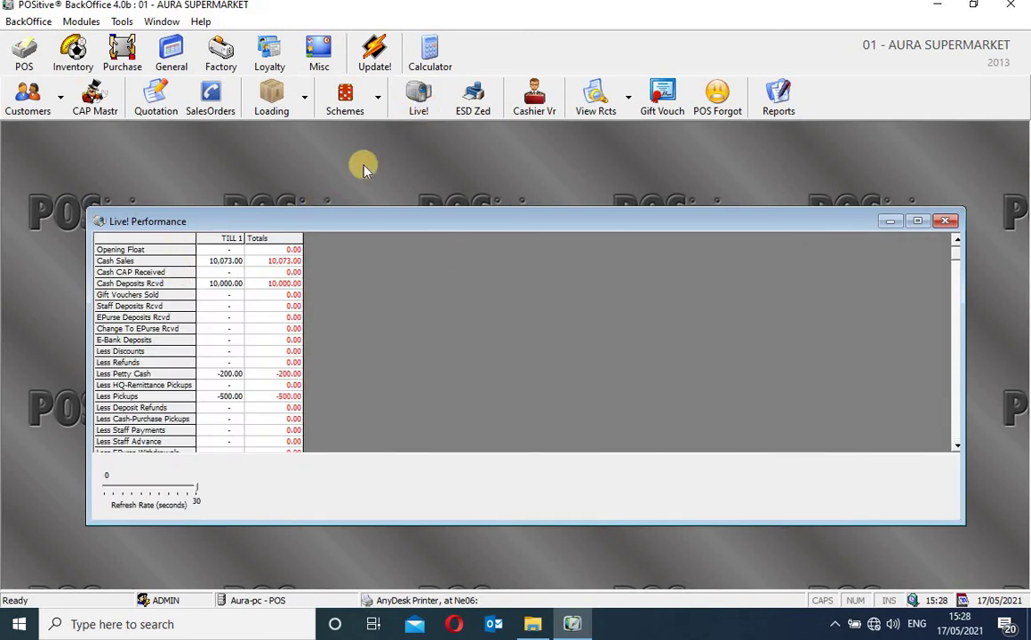
pyautogui.moveTo(472, 221); pyautogui.dragTo(431, 202)
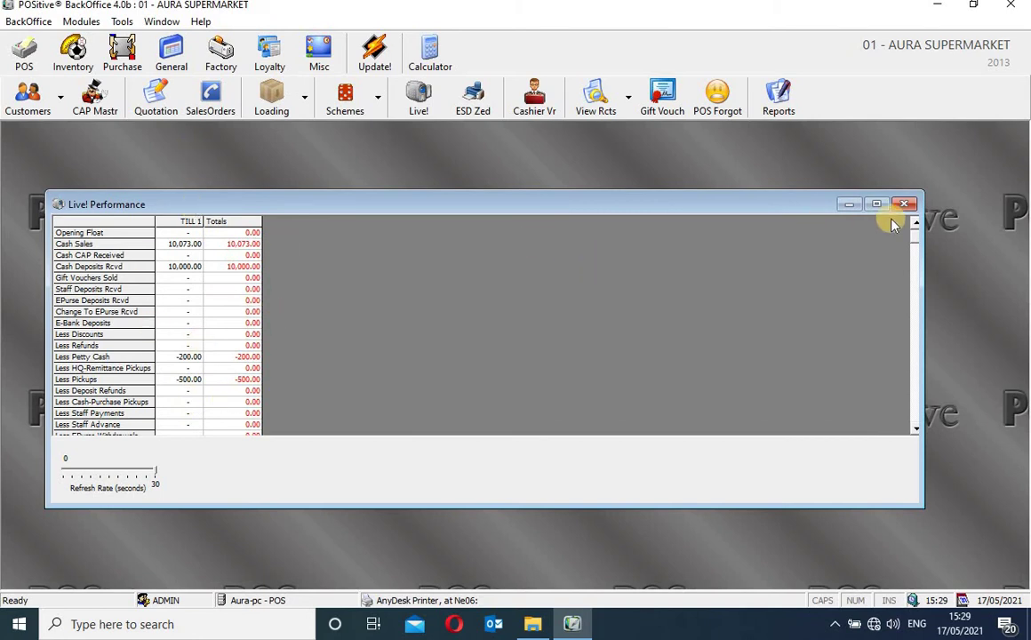
pyautogui.moveTo(913, 242)
pyautogui.mouseDown()
pyautogui.moveTo(905, 298)
pyautogui.moveTo(913, 235)
pyautogui.mouseUp()
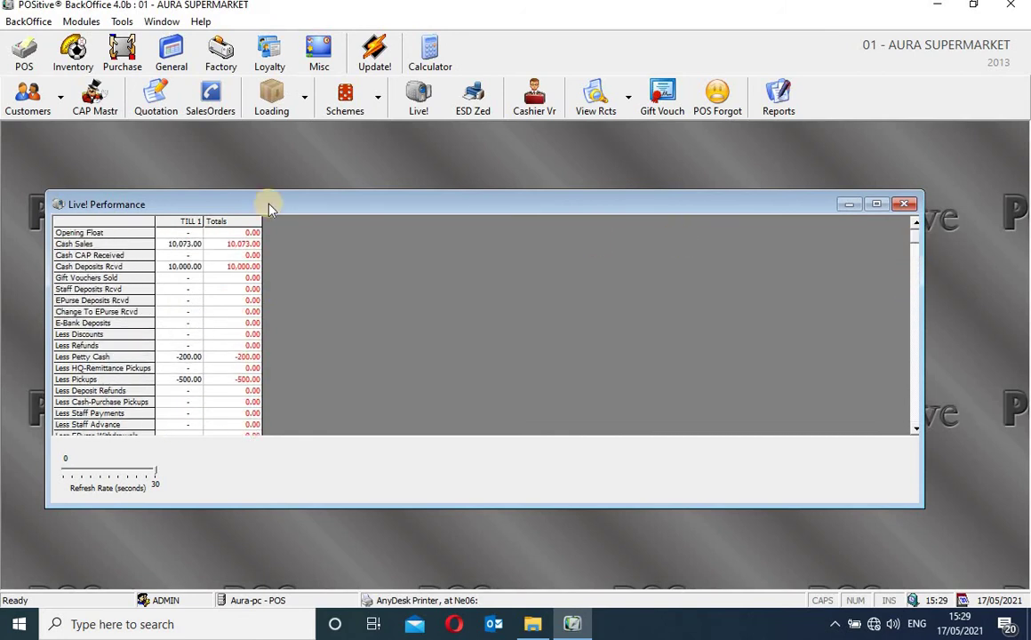
pyautogui.click(191, 266)
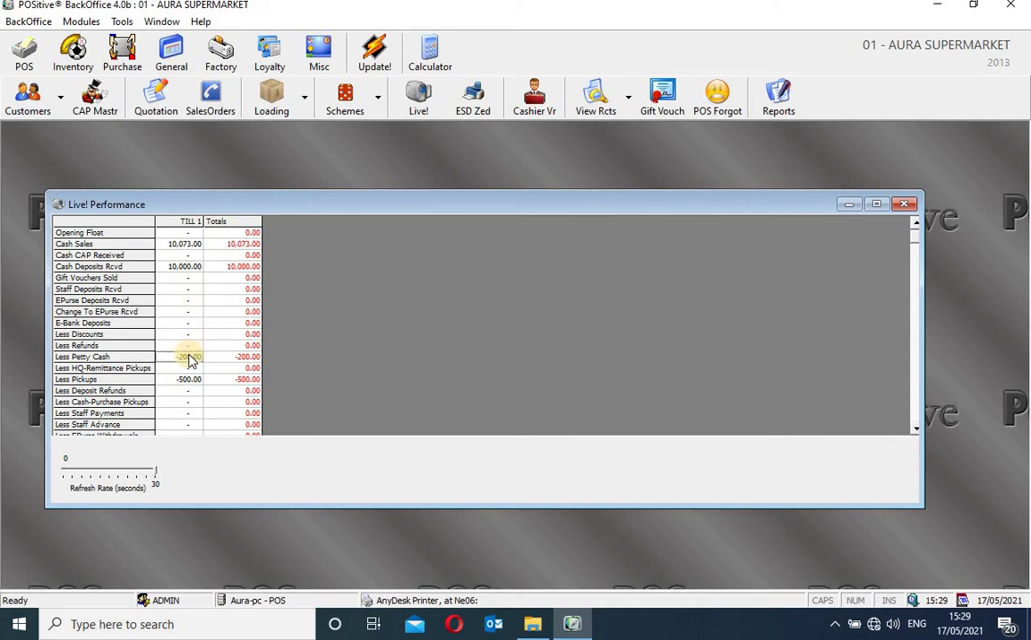
pyautogui.click(189, 380)
pyautogui.click(187, 268)
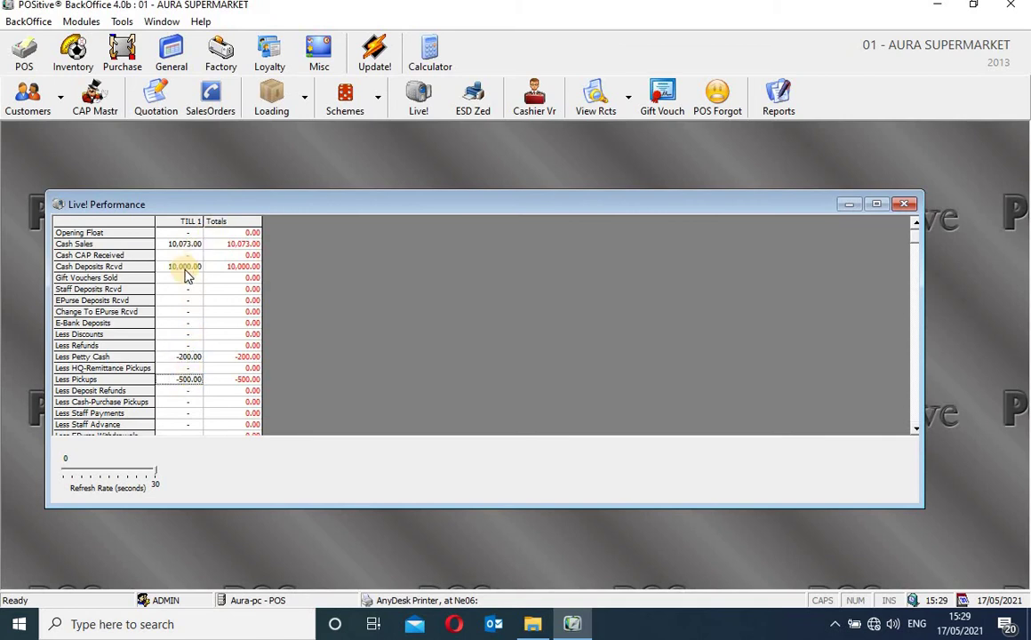
pyautogui.click(198, 228)
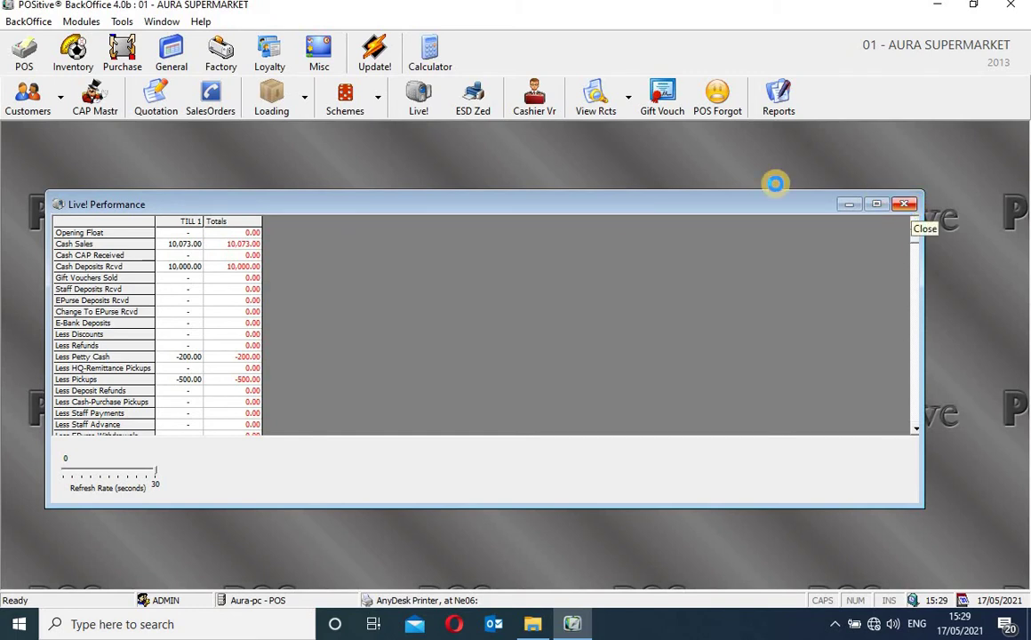
pyautogui.press('Escape')
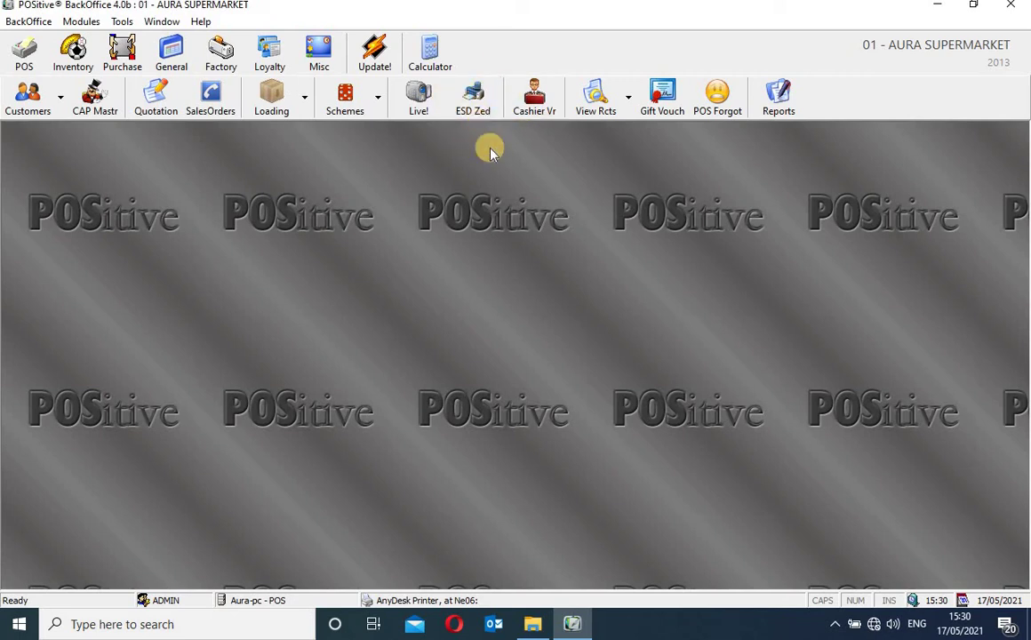
# In the Cashier Variance Manager, filter by till number from 01/08/2020
pyautogui.click(478, 113)
pyautogui.click(535, 104)
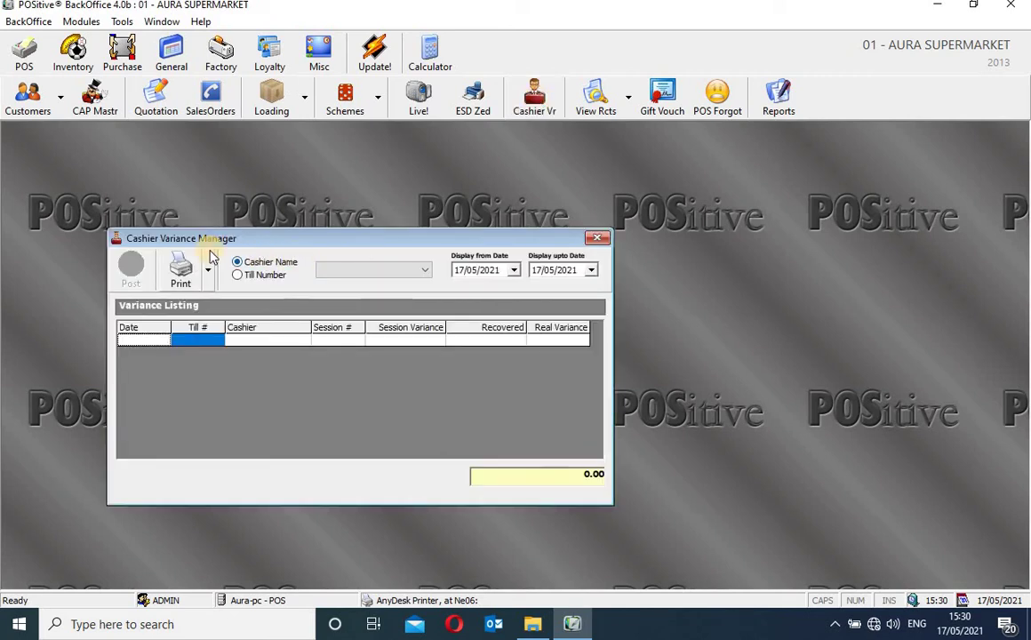
pyautogui.click(268, 276)
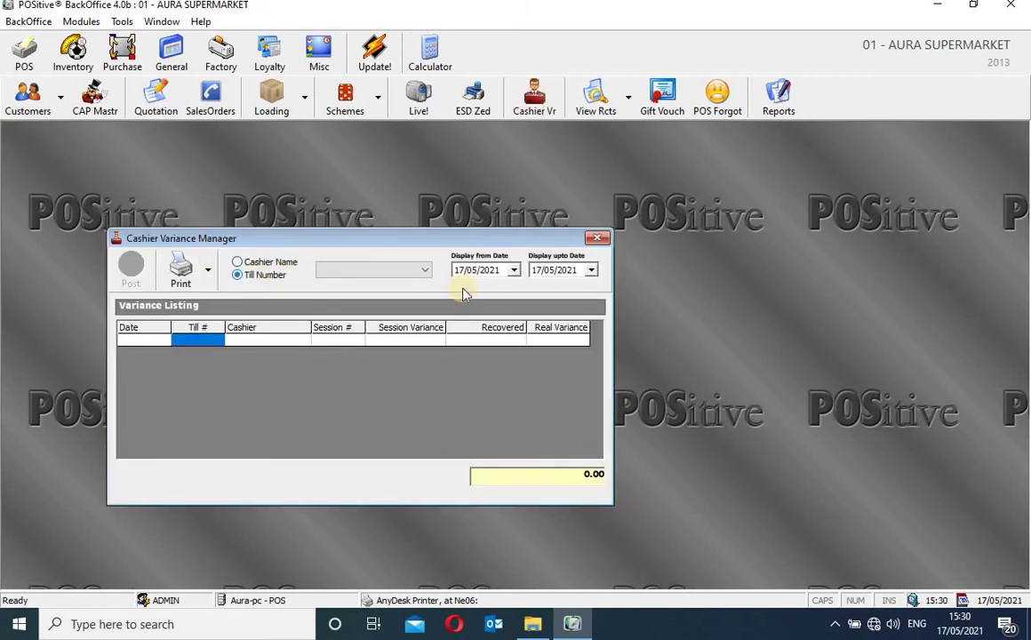
pyautogui.click(517, 271)
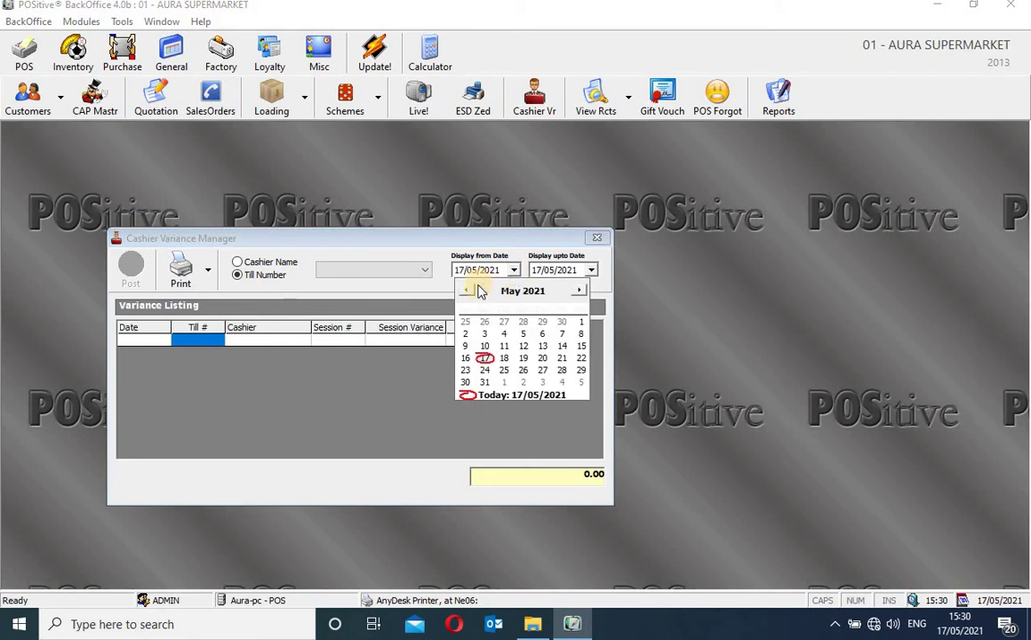
pyautogui.click(469, 291)
pyautogui.click(469, 290)
pyautogui.click(467, 291)
pyautogui.click(467, 290)
pyautogui.click(468, 291)
pyautogui.click(468, 290)
pyautogui.click(468, 290)
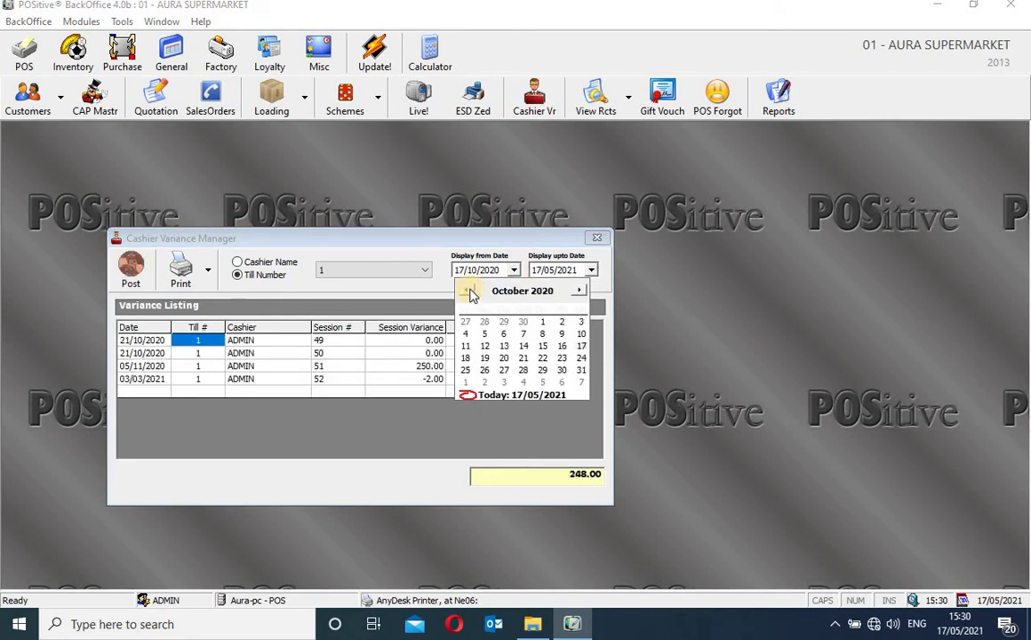
pyautogui.click(467, 290)
pyautogui.click(467, 291)
pyautogui.click(580, 323)
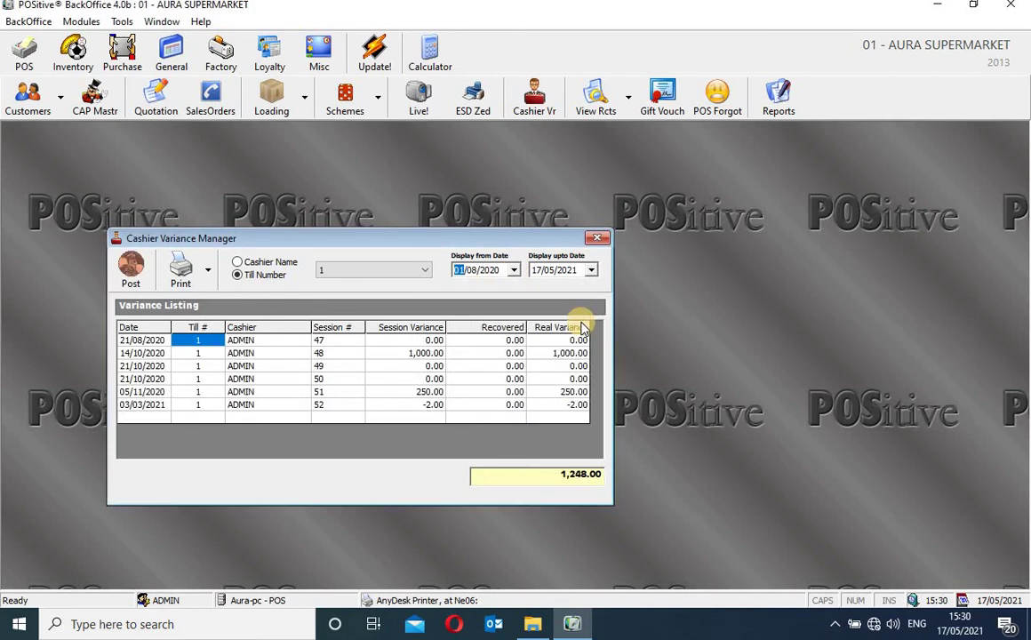
# Select session 52 of 03/03/2021 and open its posting form
pyautogui.moveTo(419, 233); pyautogui.dragTo(478, 173)
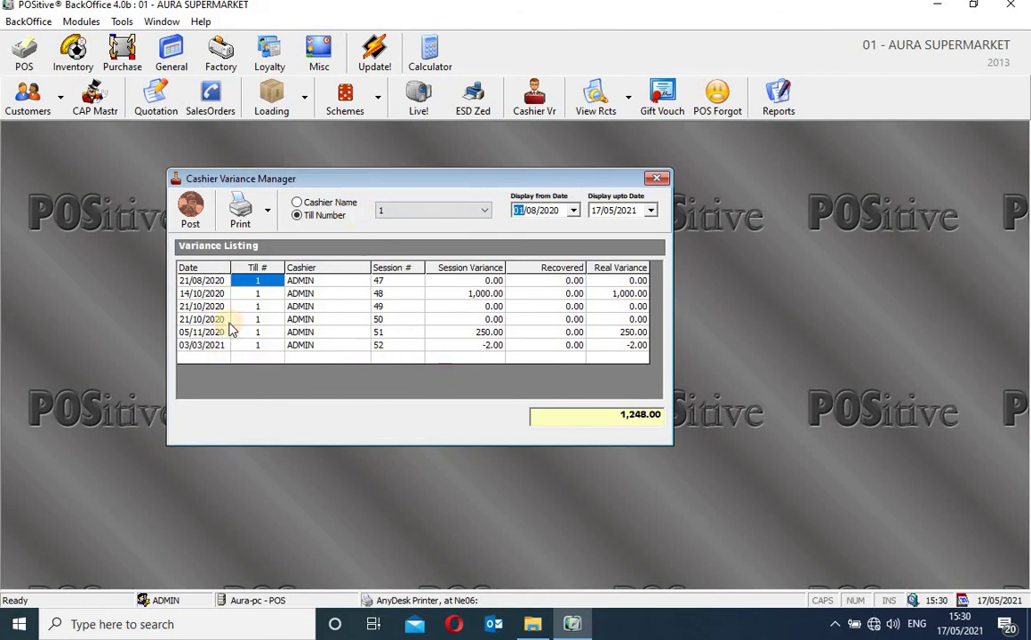
pyautogui.click(461, 281)
pyautogui.click(471, 293)
pyautogui.click(473, 307)
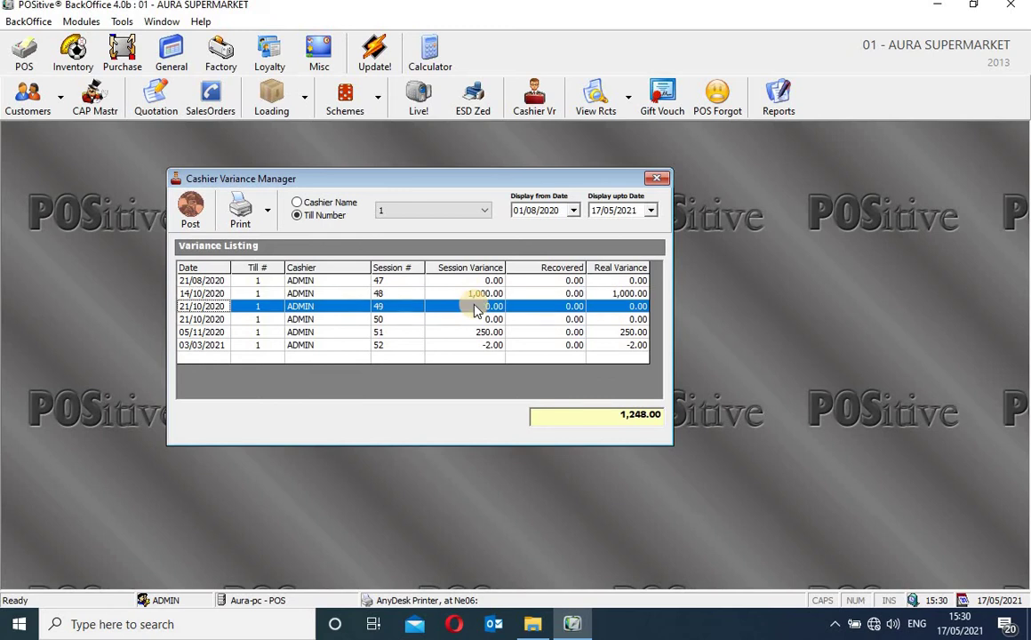
pyautogui.click(479, 318)
pyautogui.click(478, 332)
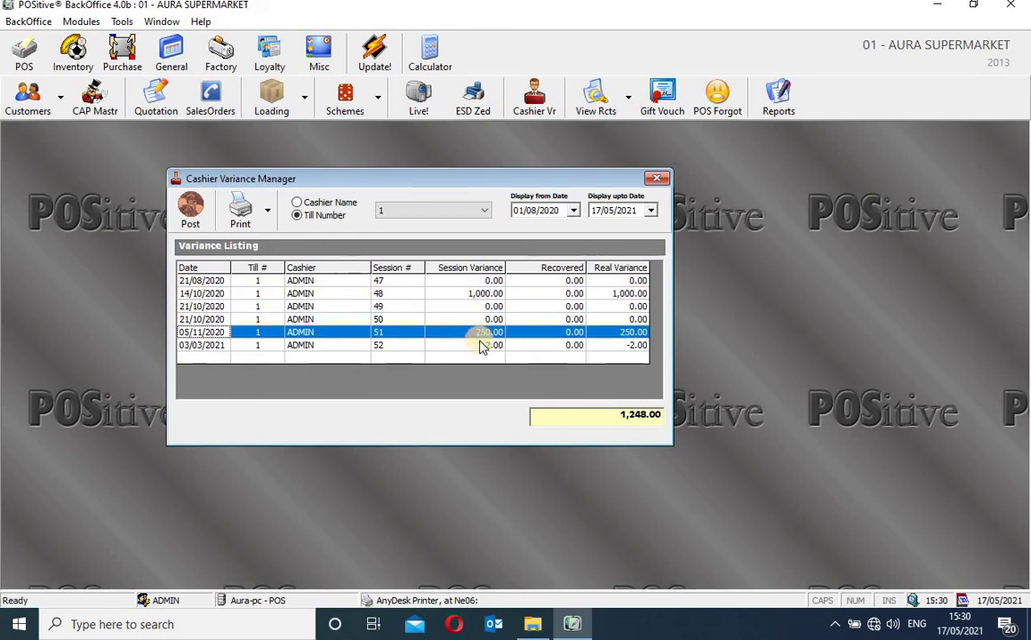
pyautogui.click(480, 345)
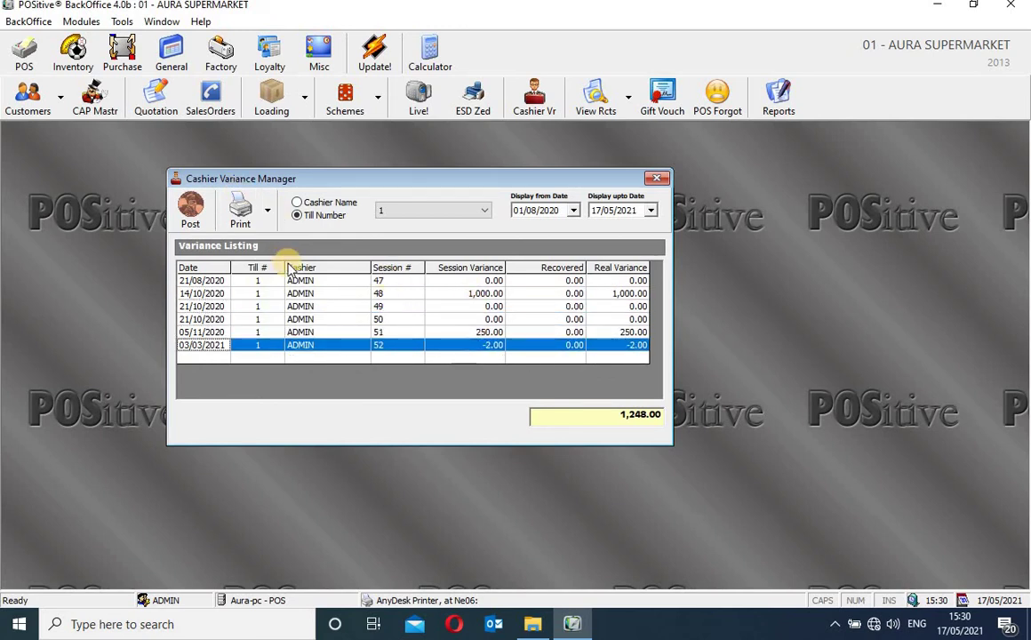
pyautogui.click(192, 214)
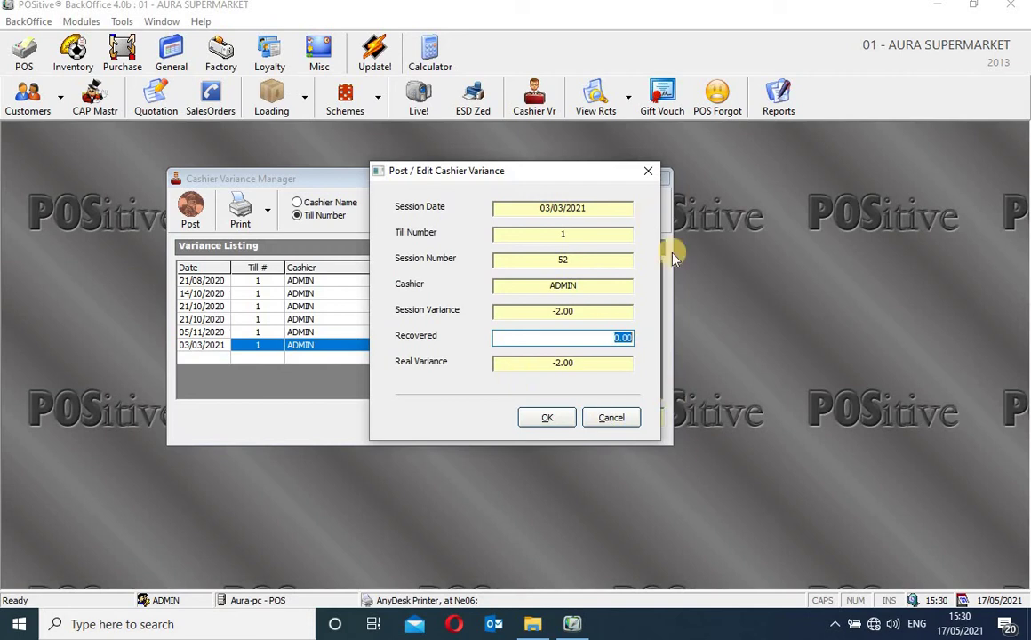
# Post 2.00 as recovered against session 52's -2.00 variance and reselect its row
pyautogui.click(549, 418)
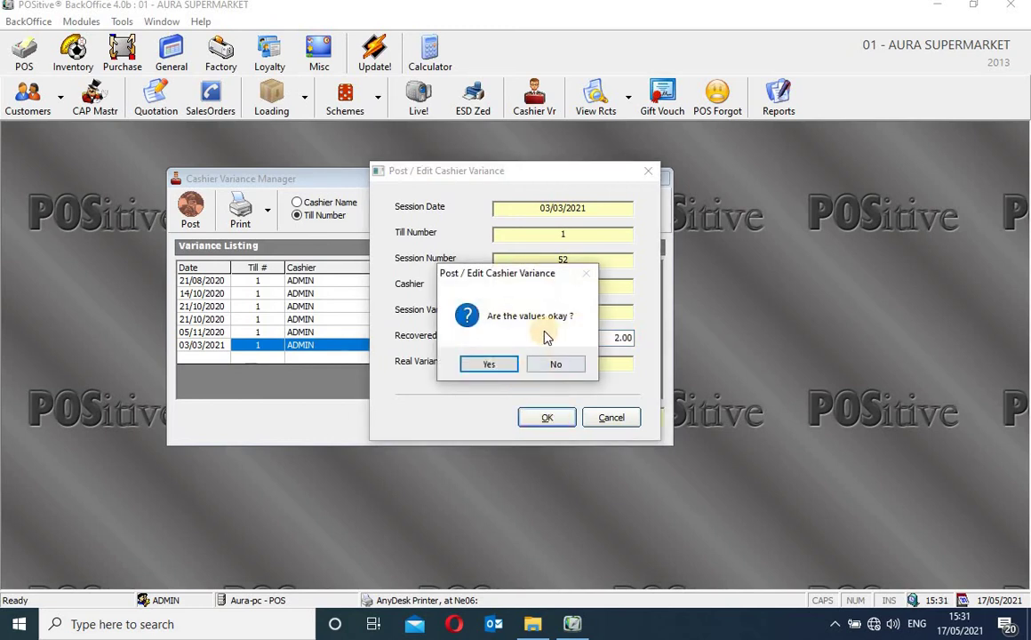
pyautogui.click(497, 366)
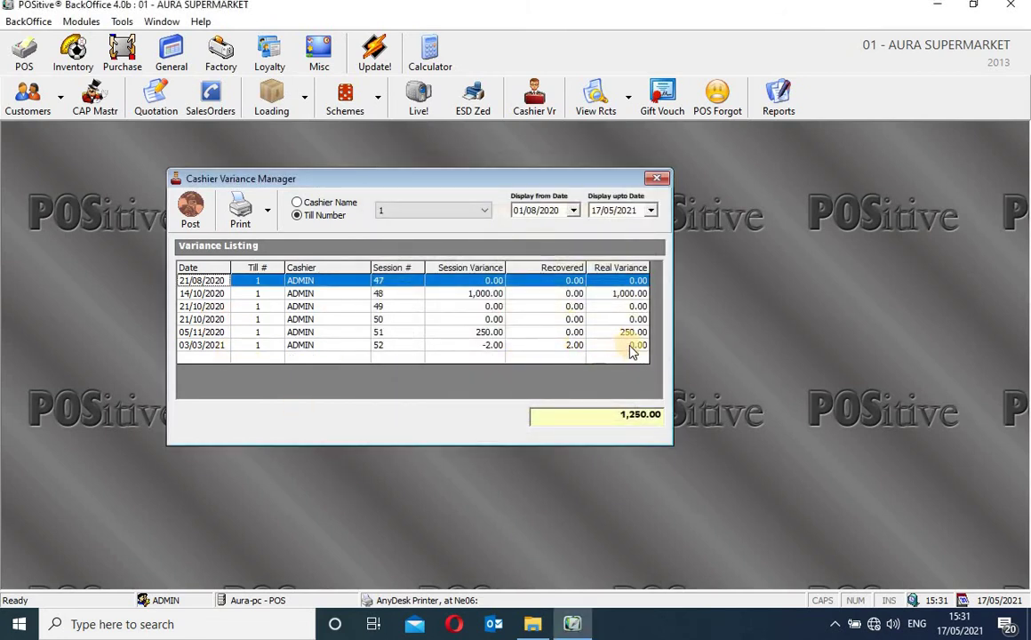
pyautogui.click(638, 346)
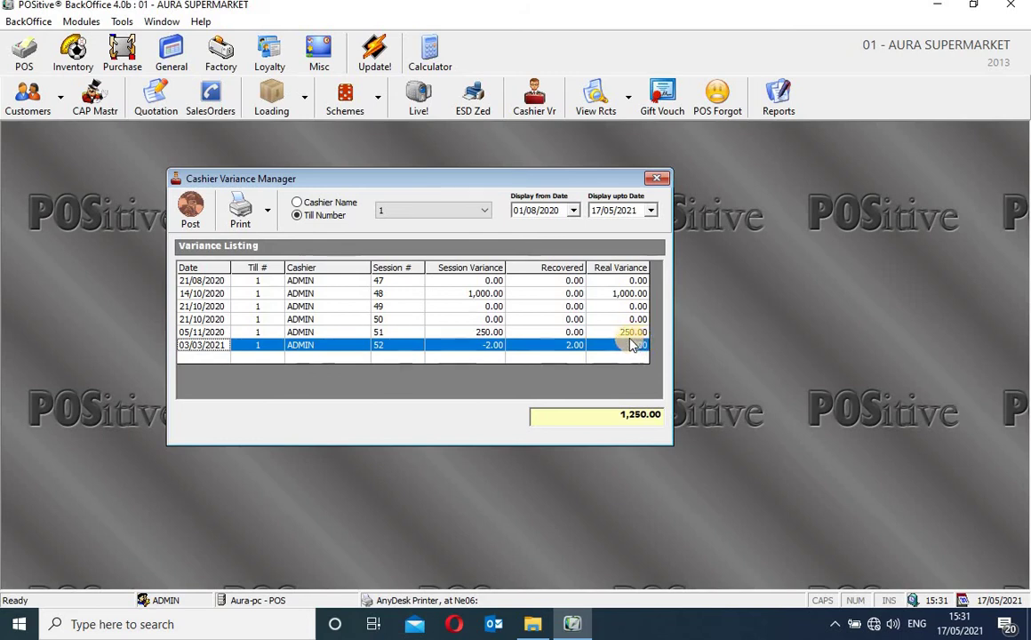
# Switch the filter to cashier name, keeping ADMIN, then close the Cashier Variance Manager
pyautogui.click(323, 203)
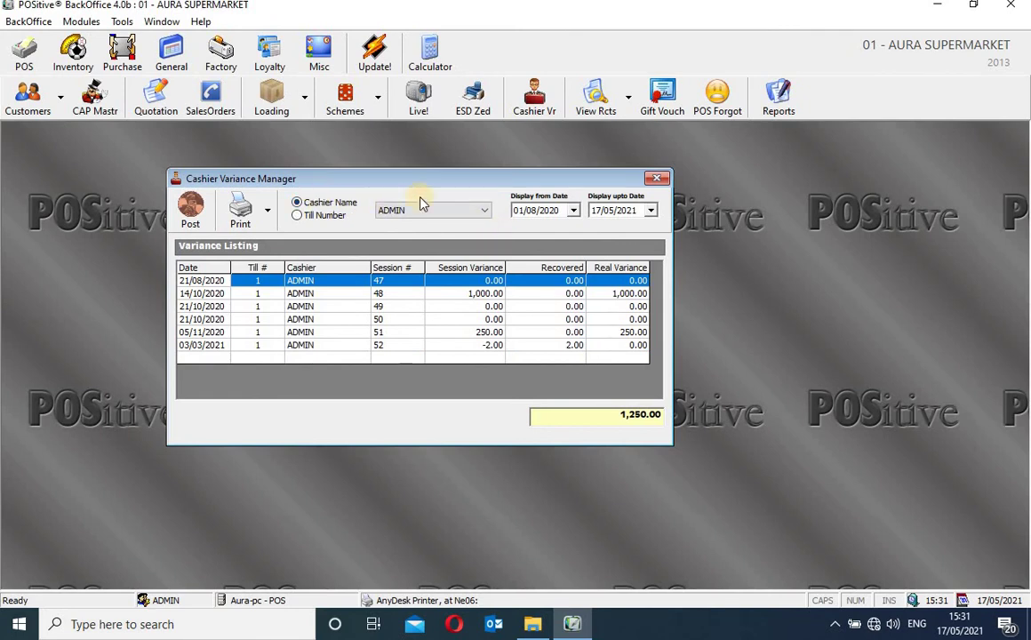
pyautogui.click(484, 210)
pyautogui.click(475, 221)
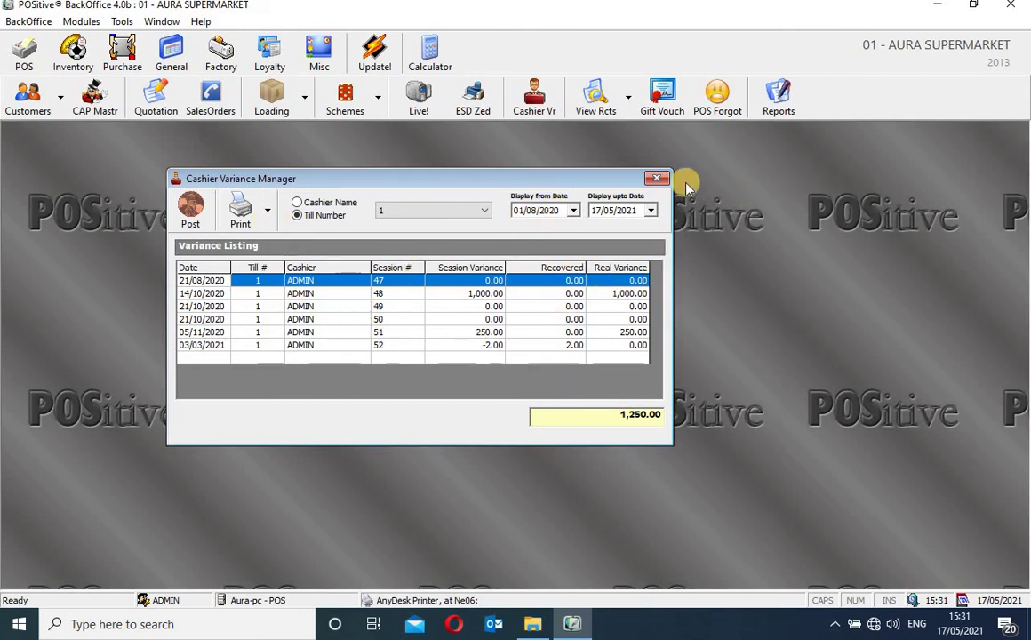
pyautogui.click(657, 181)
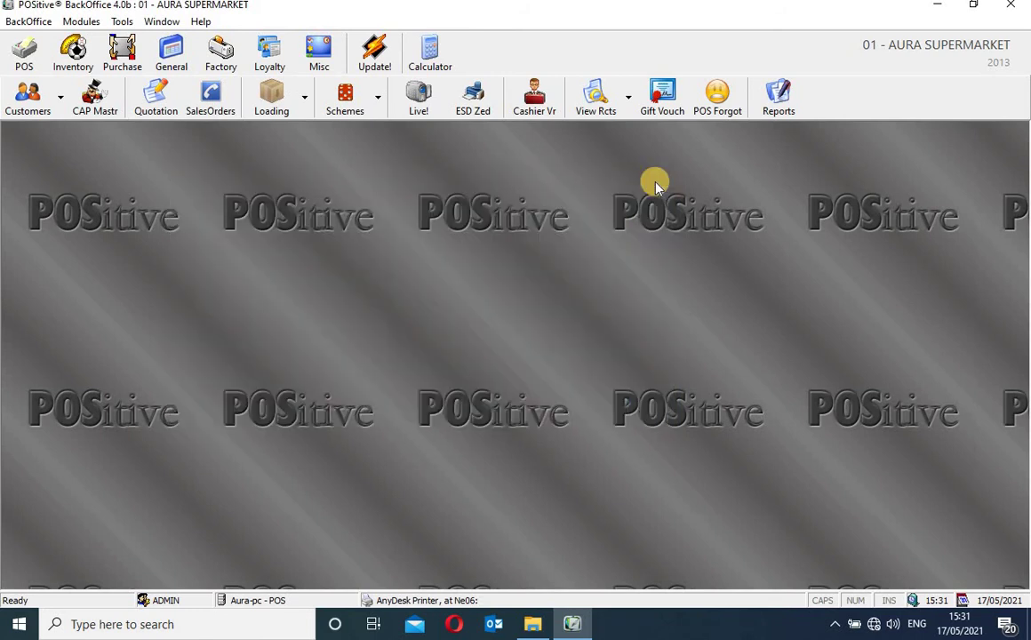
pyautogui.click(609, 113)
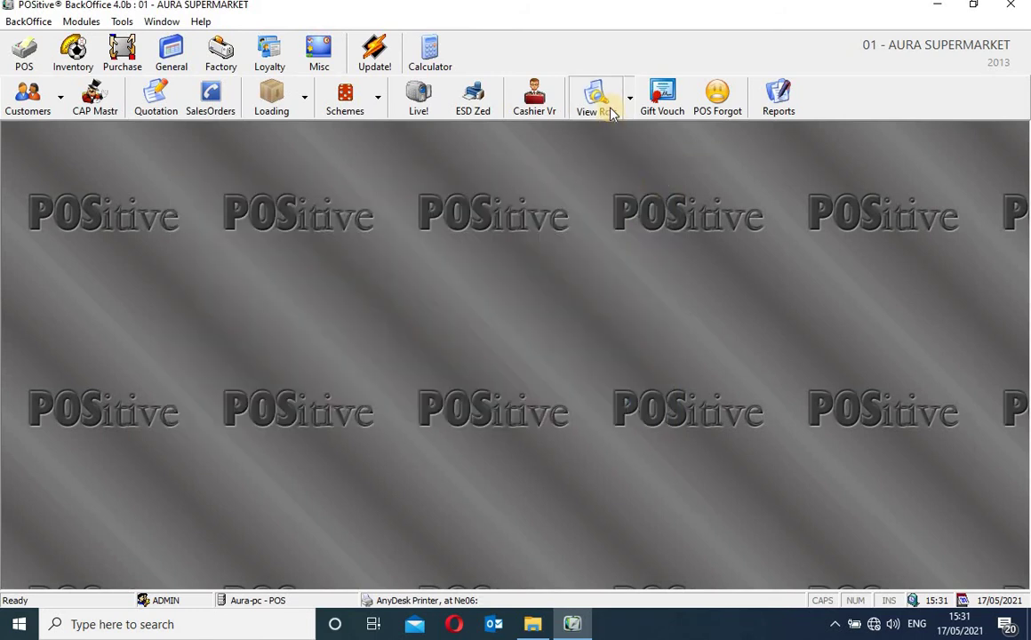
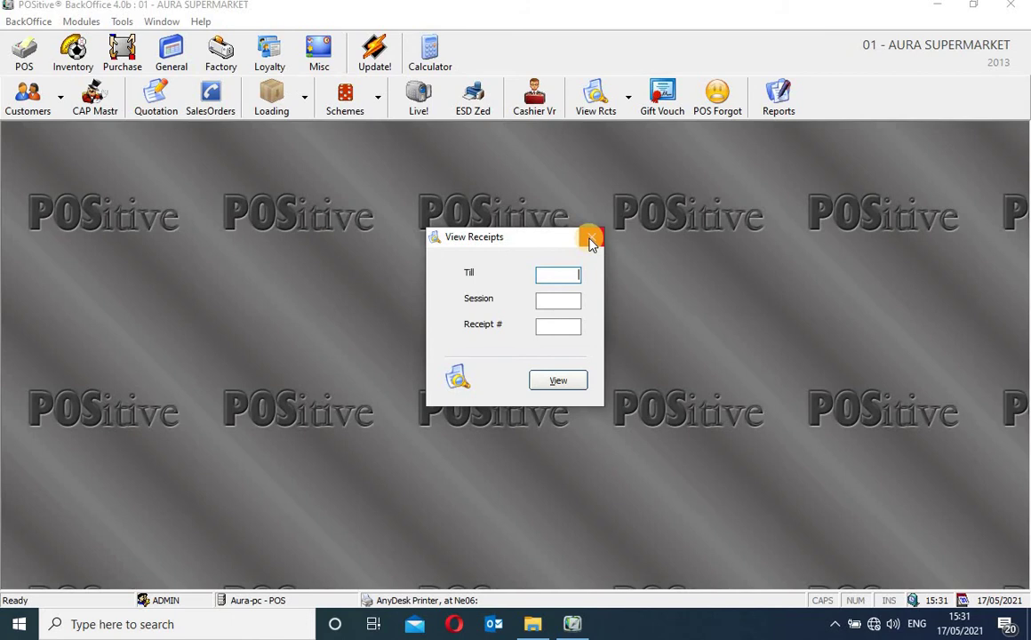
# Close the View Receipts dialog and choose Browse Receipts from the View Rcts menu
pyautogui.click(592, 240)
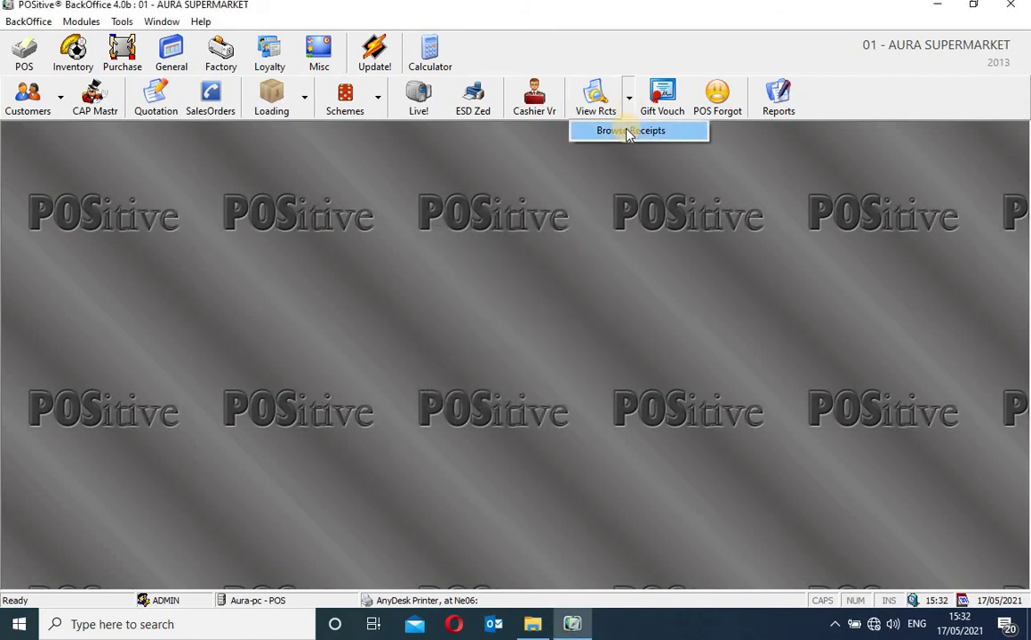
pyautogui.click(628, 132)
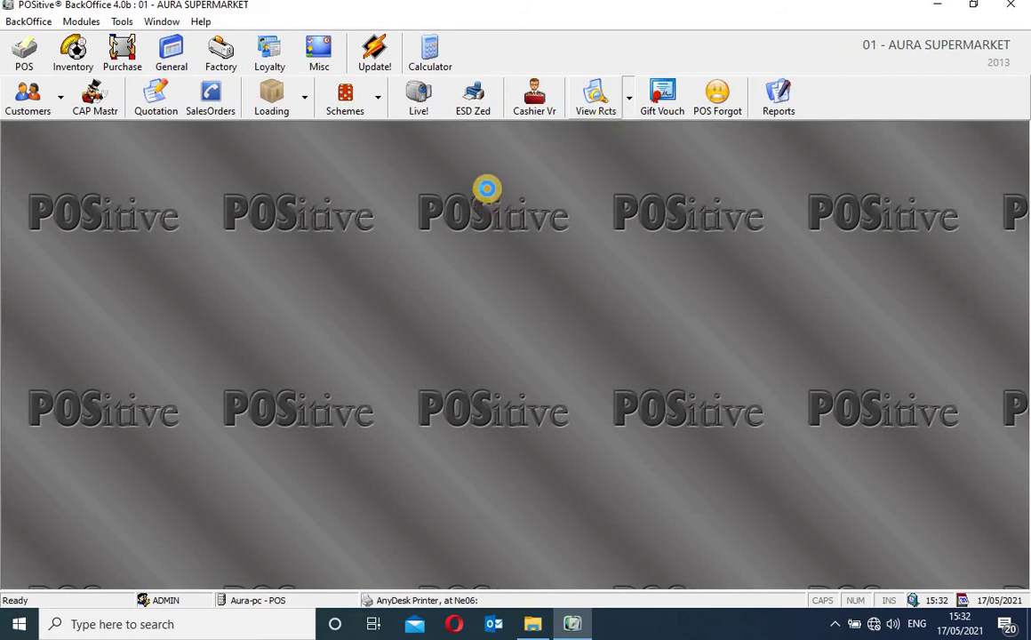
# Open the Receipt Browser and set its Zed display date to 1 July 2020
pyautogui.click(473, 111)
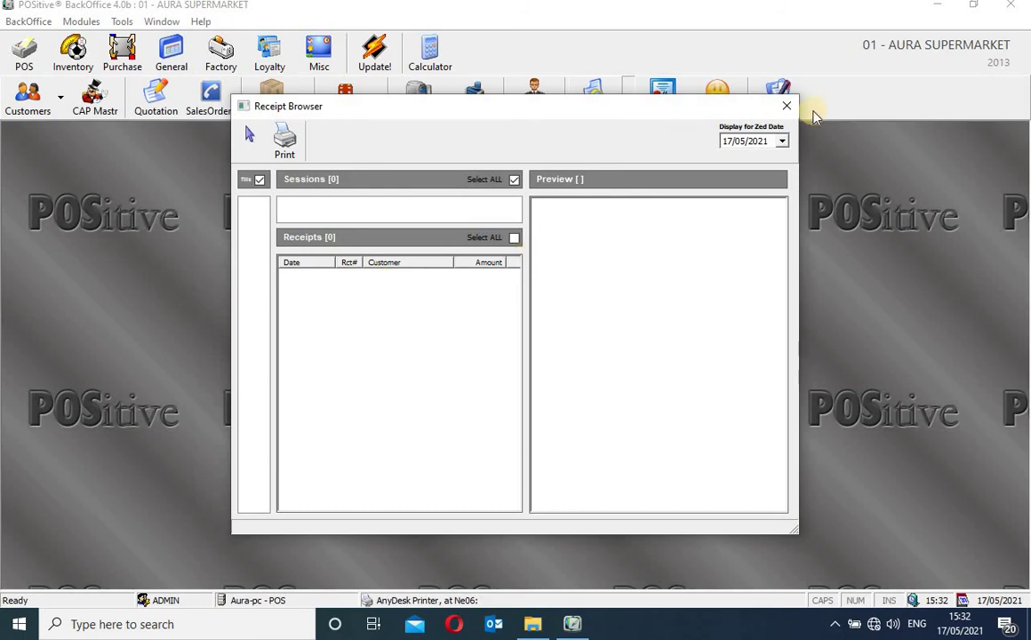
pyautogui.click(782, 140)
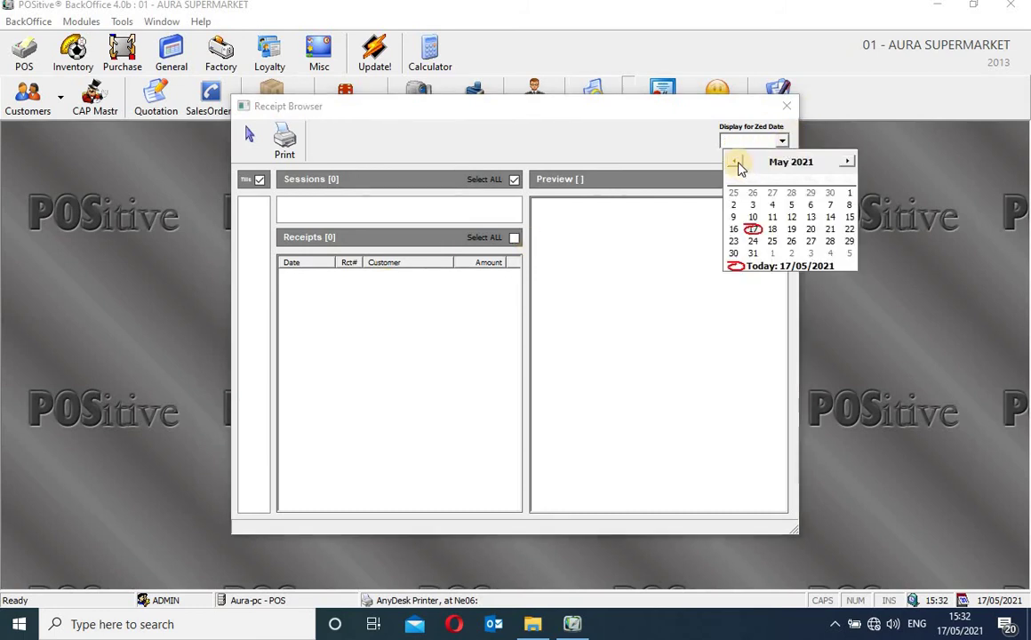
pyautogui.click(738, 164)
pyautogui.click(737, 164)
pyautogui.click(738, 163)
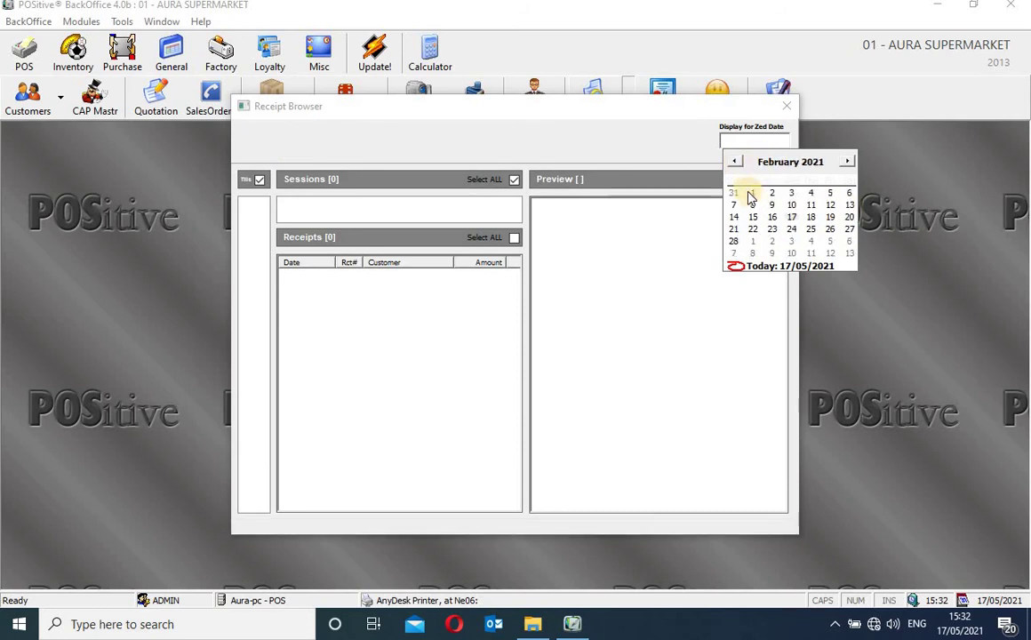
pyautogui.click(737, 164)
pyautogui.click(736, 163)
pyautogui.click(736, 164)
pyautogui.click(736, 164)
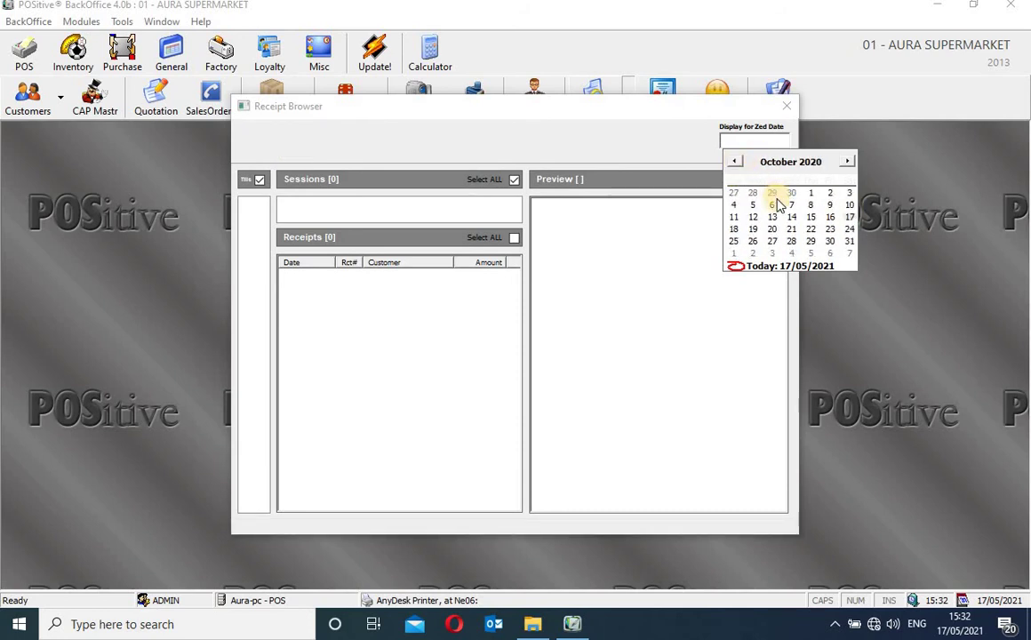
pyautogui.scroll(2, 786, 201)
pyautogui.scroll(1, 793, 202)
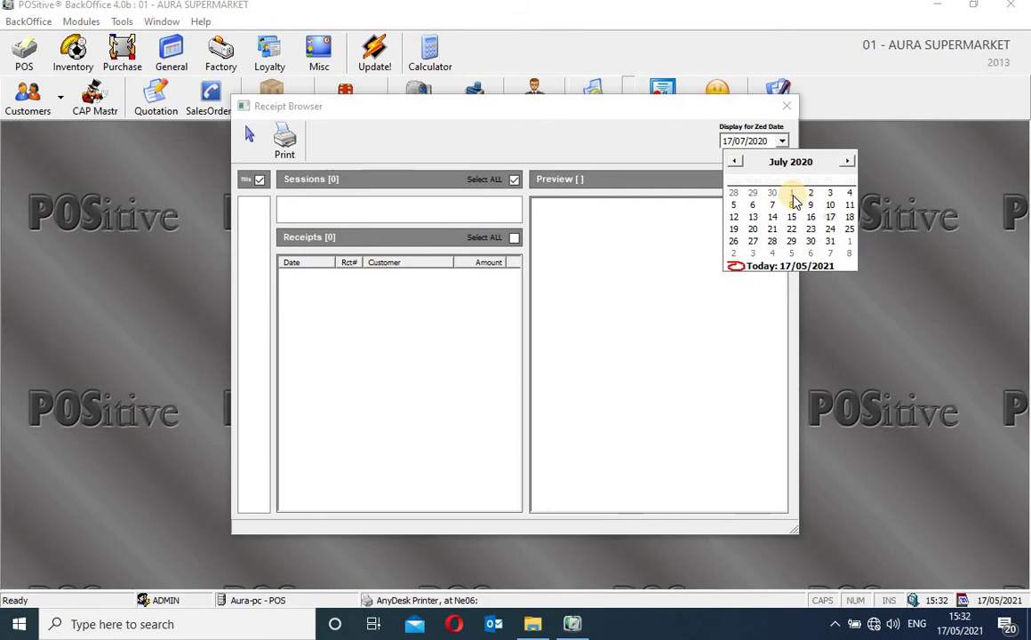
pyautogui.click(791, 194)
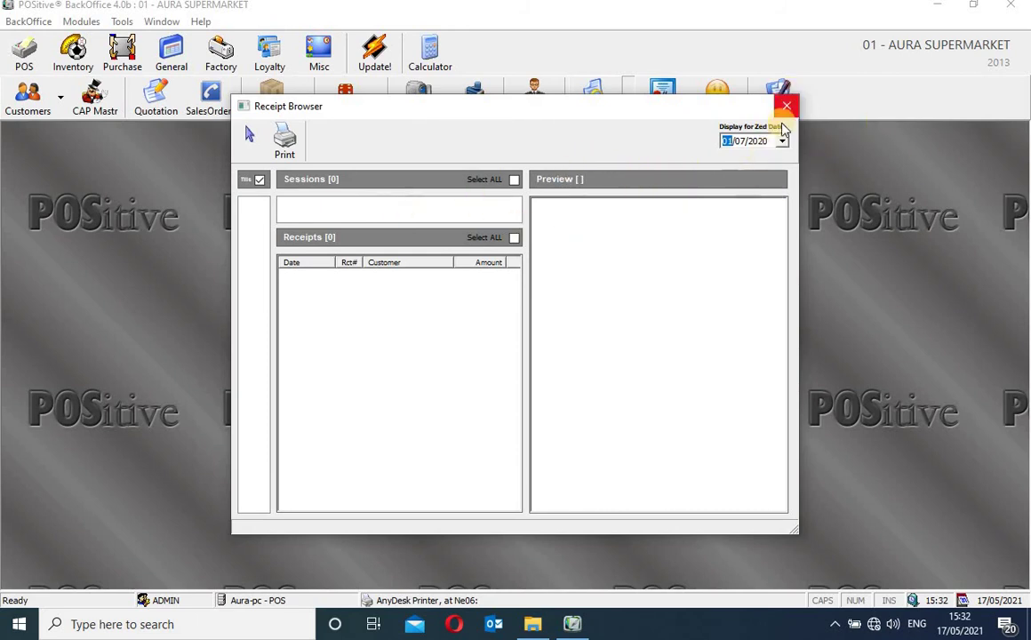
# Move the Zed display date further back to 4 August 2016
pyautogui.click(782, 140)
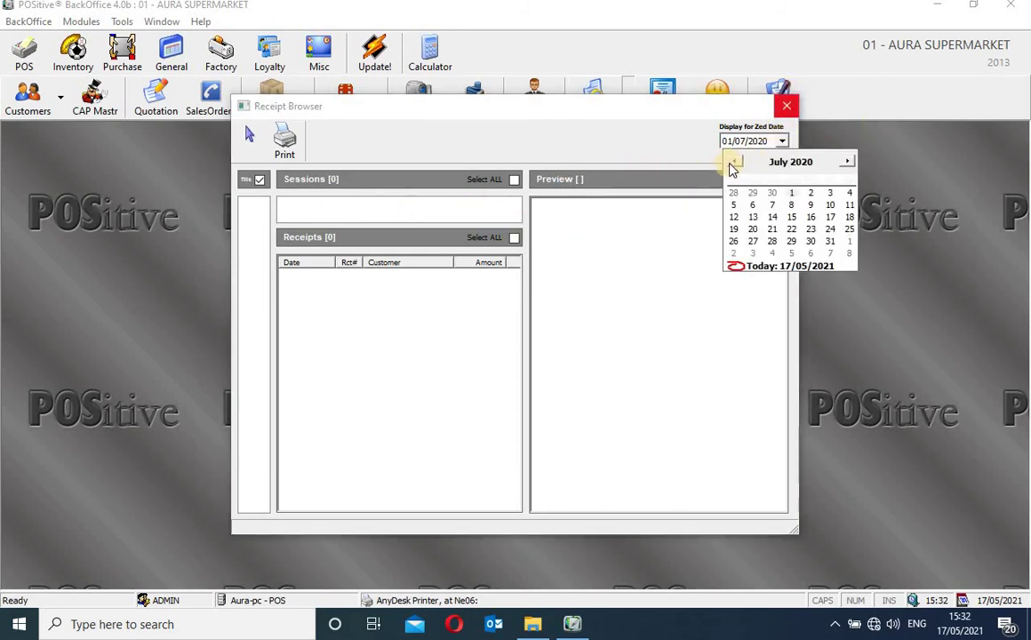
pyautogui.click(734, 163)
pyautogui.click(734, 163)
pyautogui.click(734, 163)
pyautogui.click(734, 162)
pyautogui.click(734, 163)
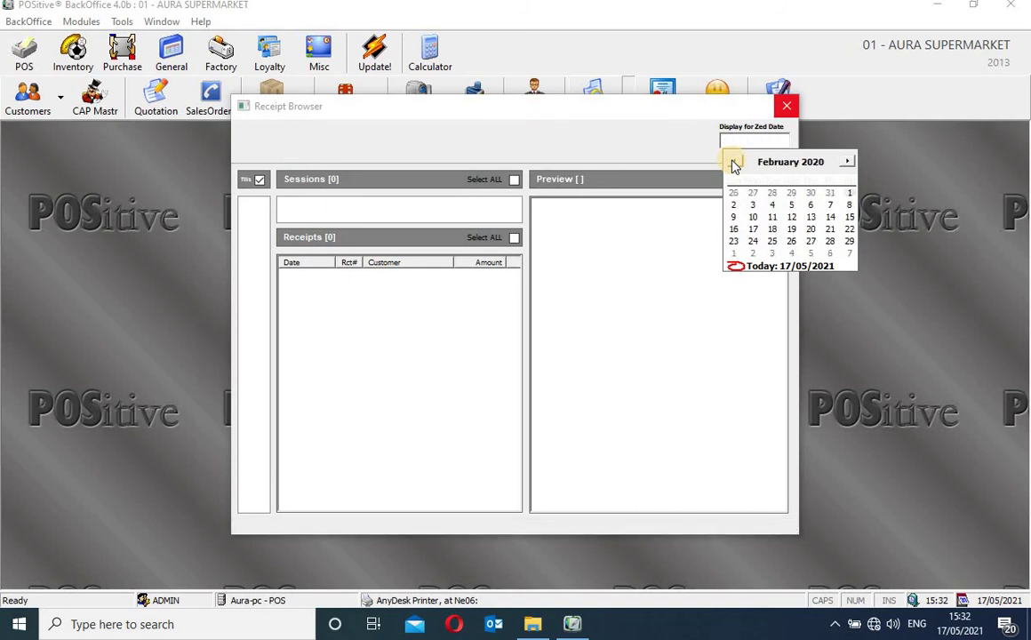
pyautogui.click(734, 163)
pyautogui.click(734, 163)
pyautogui.click(733, 162)
pyautogui.click(734, 162)
pyautogui.click(734, 162)
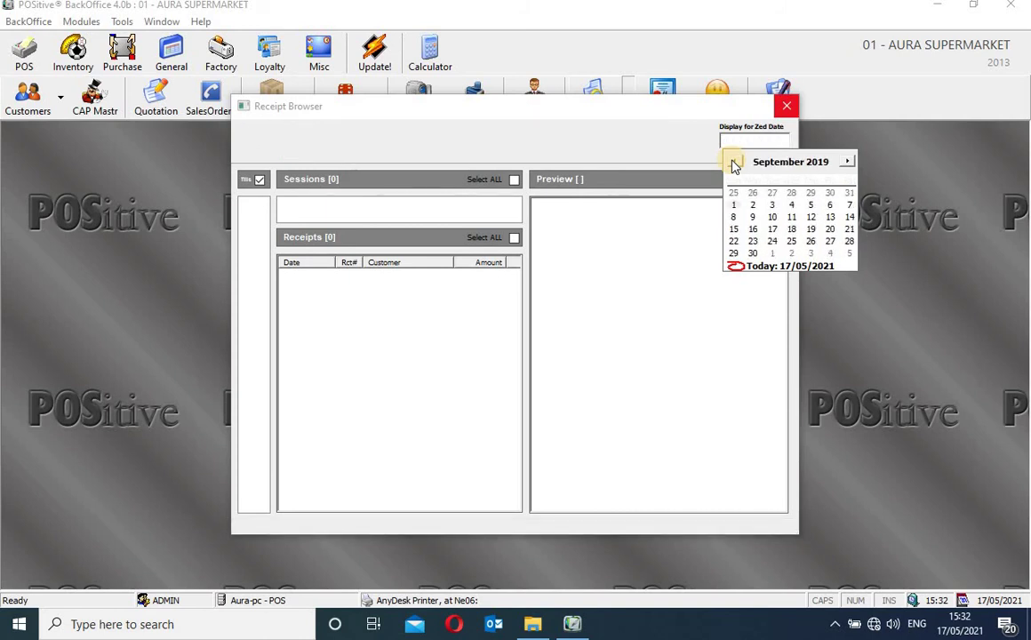
pyautogui.click(734, 163)
pyautogui.click(734, 163)
pyautogui.click(734, 163)
pyautogui.click(734, 163)
pyautogui.click(734, 163)
pyautogui.click(734, 162)
pyautogui.click(734, 163)
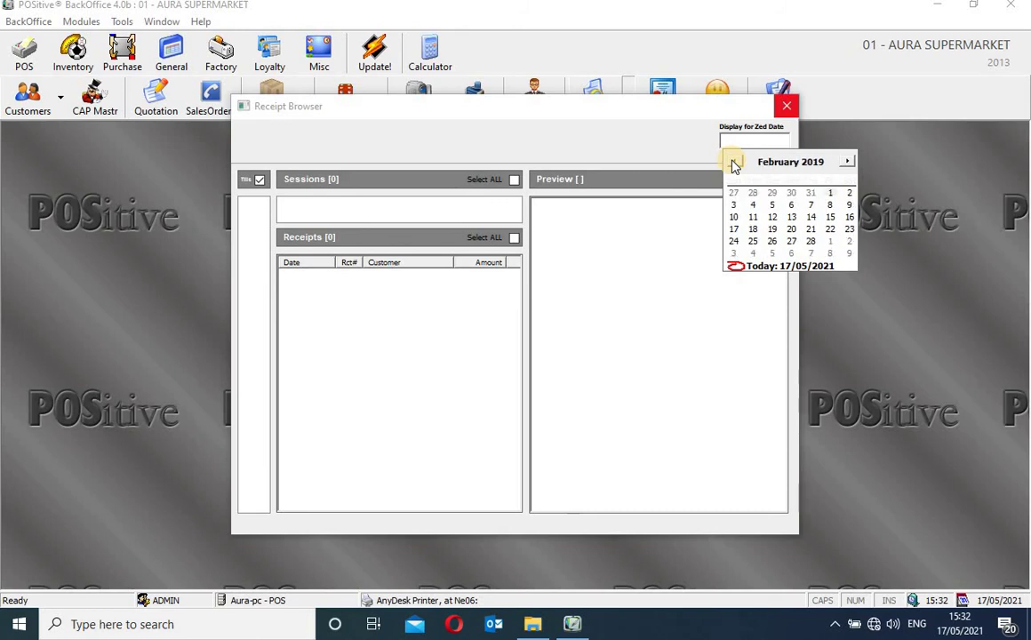
pyautogui.click(734, 162)
pyautogui.click(734, 163)
pyautogui.click(734, 163)
pyautogui.click(734, 163)
pyautogui.click(734, 162)
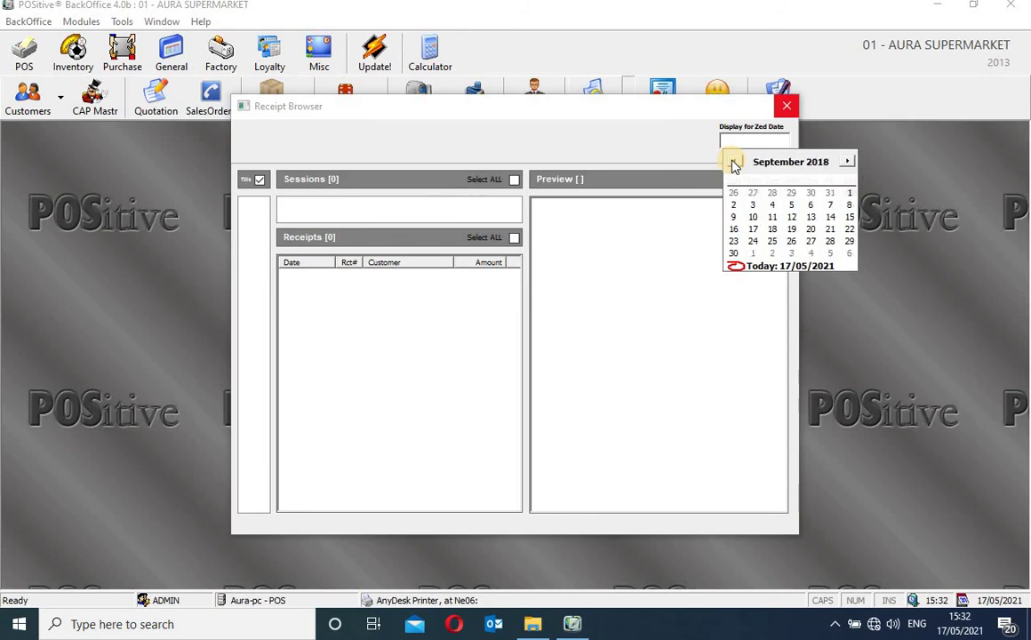
pyautogui.click(734, 163)
pyautogui.click(734, 162)
pyautogui.click(734, 162)
pyautogui.click(734, 163)
pyautogui.click(734, 162)
pyautogui.click(734, 163)
pyautogui.click(734, 163)
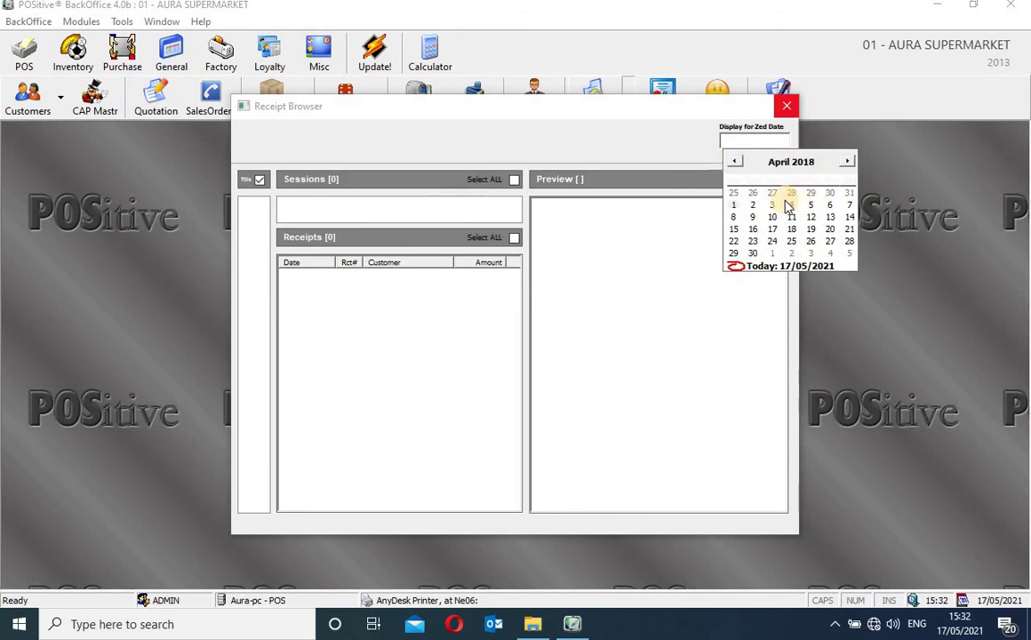
pyautogui.scroll(6, 813, 200)
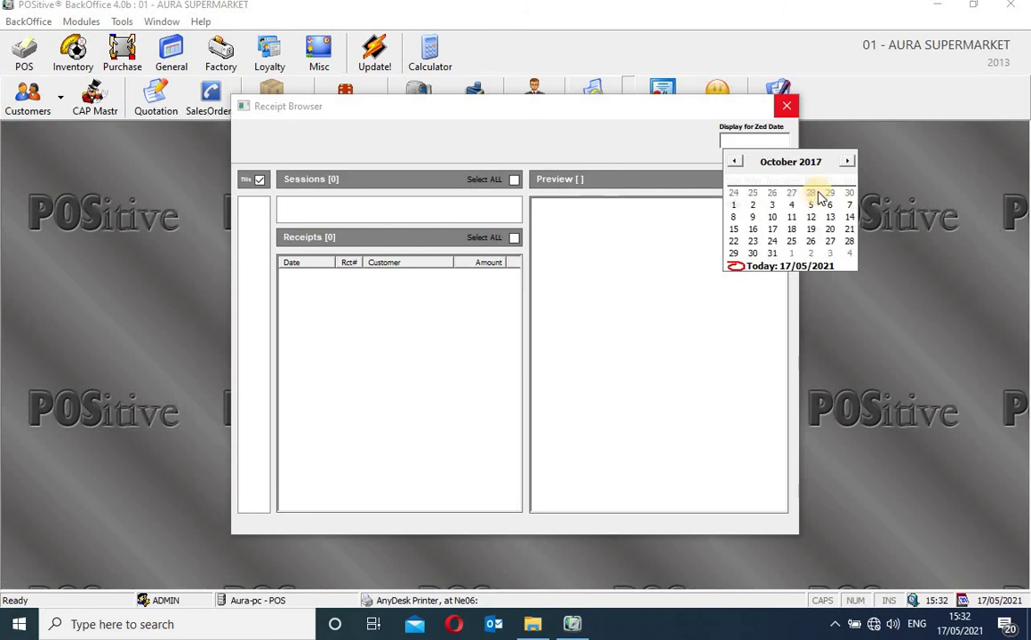
pyautogui.scroll(6, 815, 197)
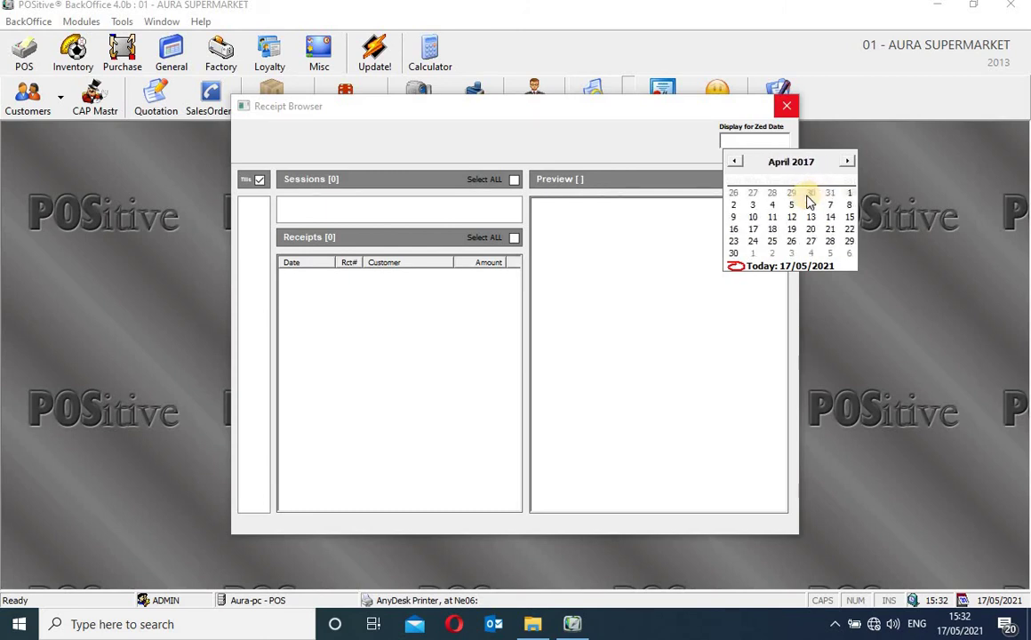
pyautogui.scroll(5, 793, 198)
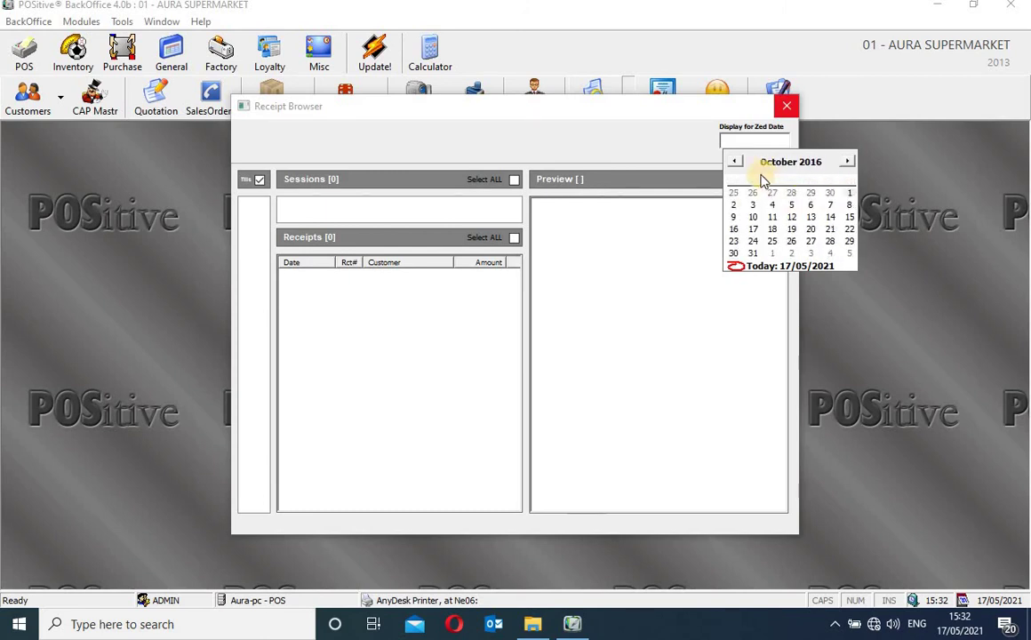
pyautogui.click(742, 166)
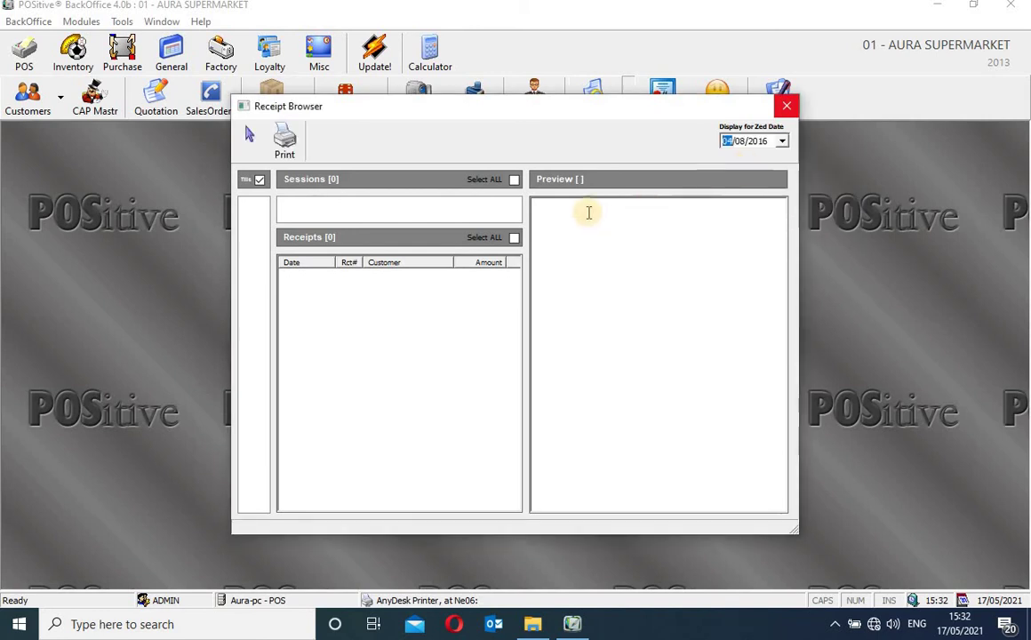
# Tick Select ALL for both Sessions and Receipts on 04/08/2016, then close the Receipt Browser
pyautogui.click(514, 180)
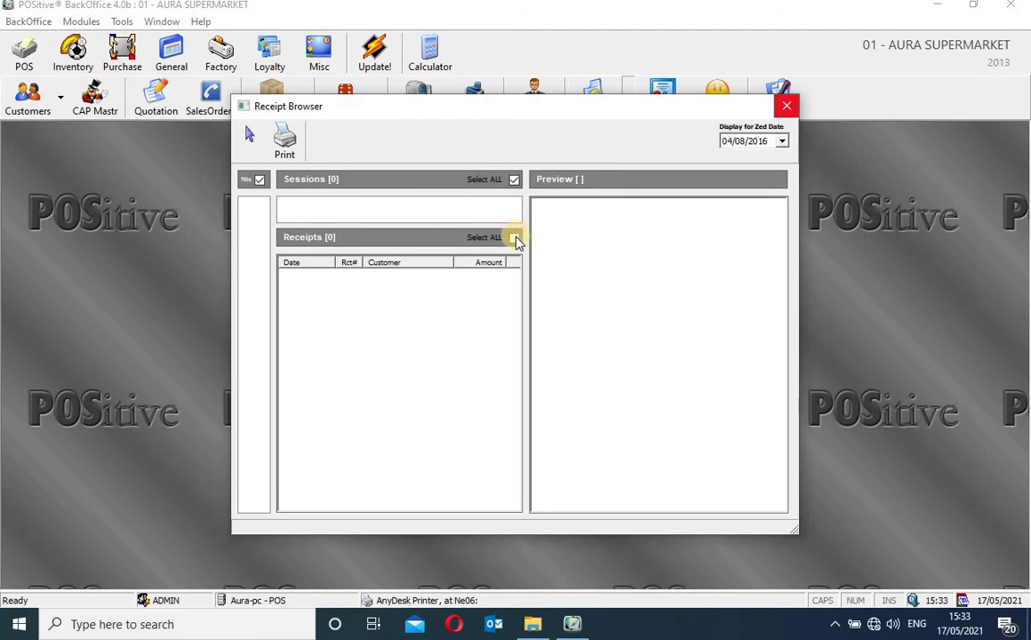
pyautogui.click(514, 238)
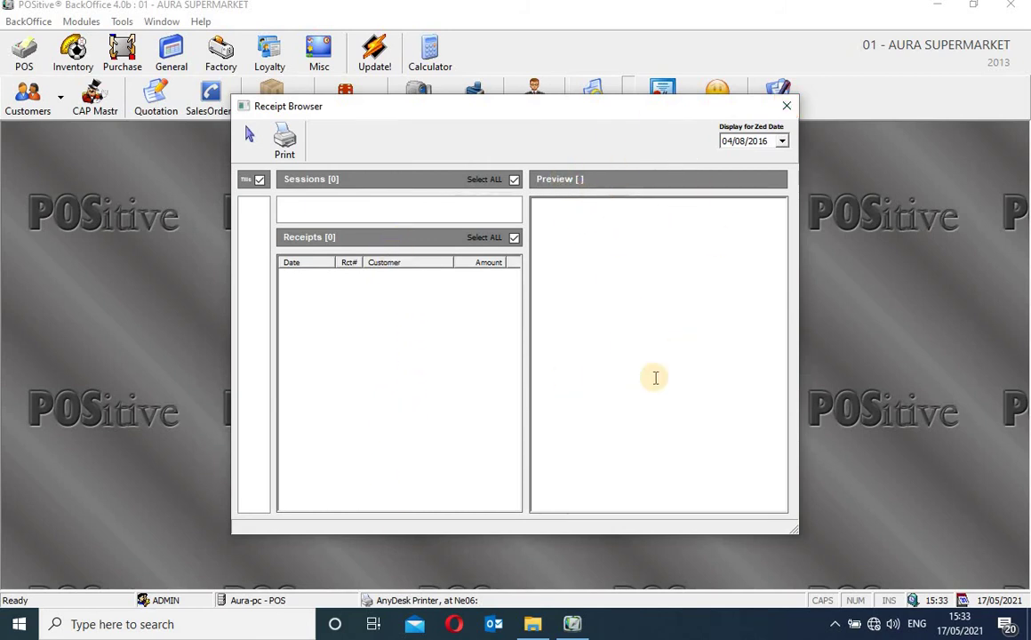
pyautogui.click(787, 106)
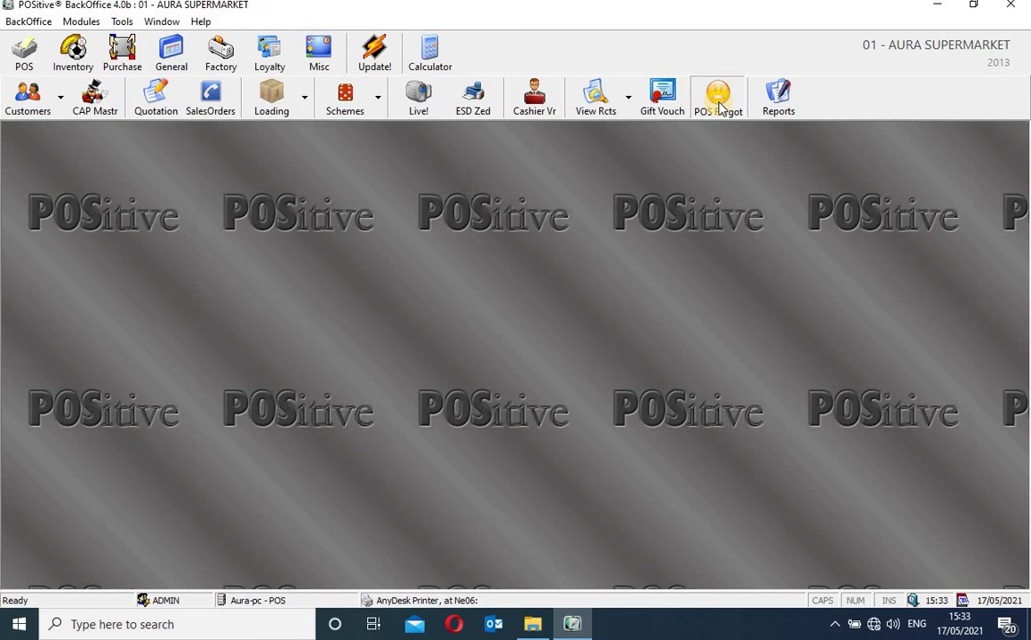
# Open the POS Customers Forgot Items log, shift its window up, and start a new forgotten-items receipt
pyautogui.click(718, 99)
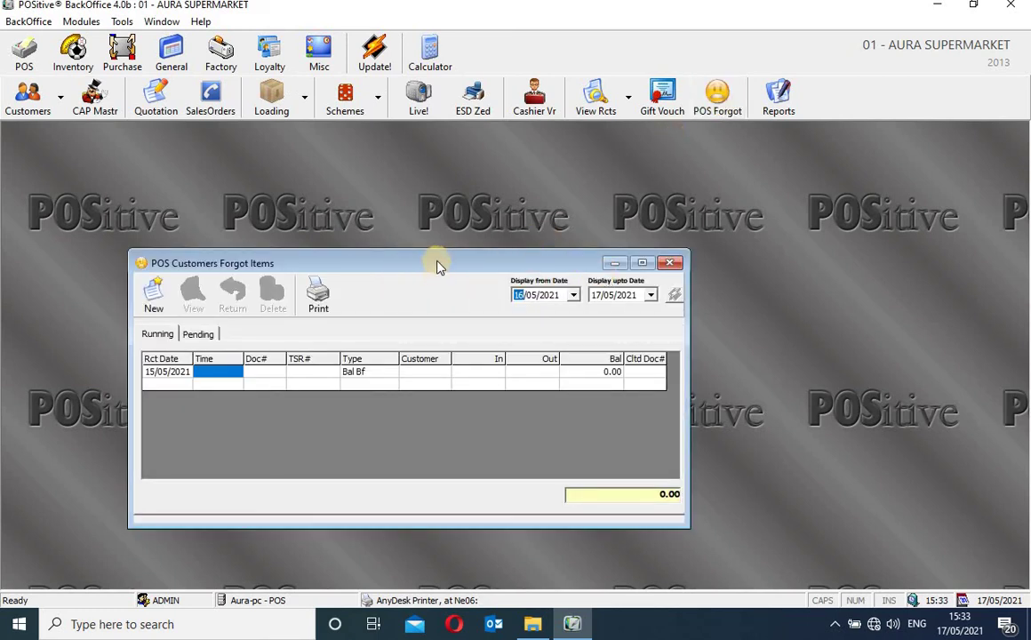
pyautogui.moveTo(436, 264); pyautogui.dragTo(469, 209)
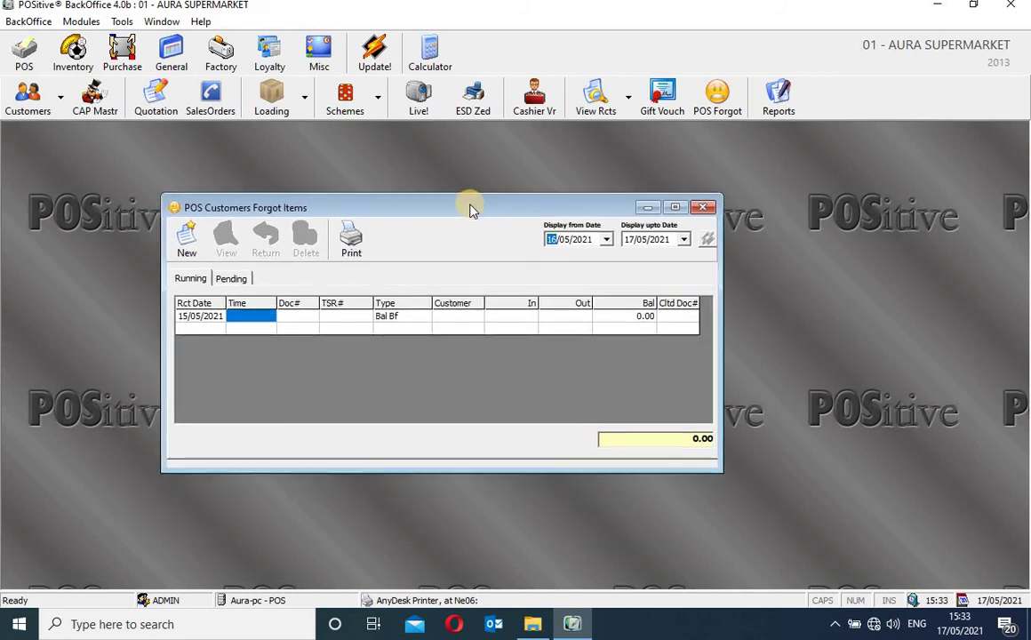
pyautogui.click(187, 245)
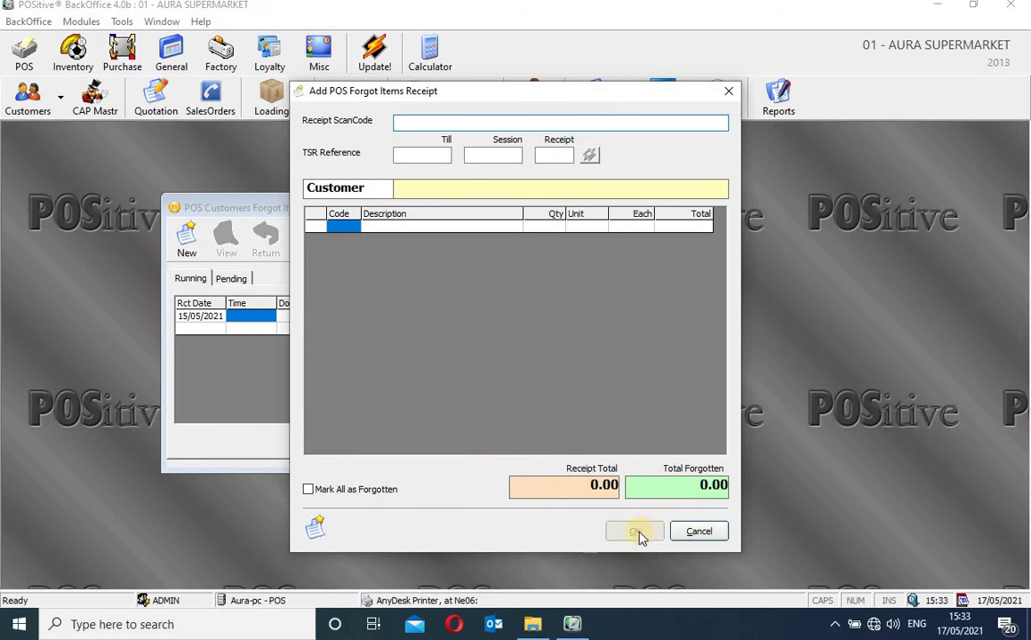
# Close the empty Add POS Forgot Items Receipt form without saving
pyautogui.click(727, 89)
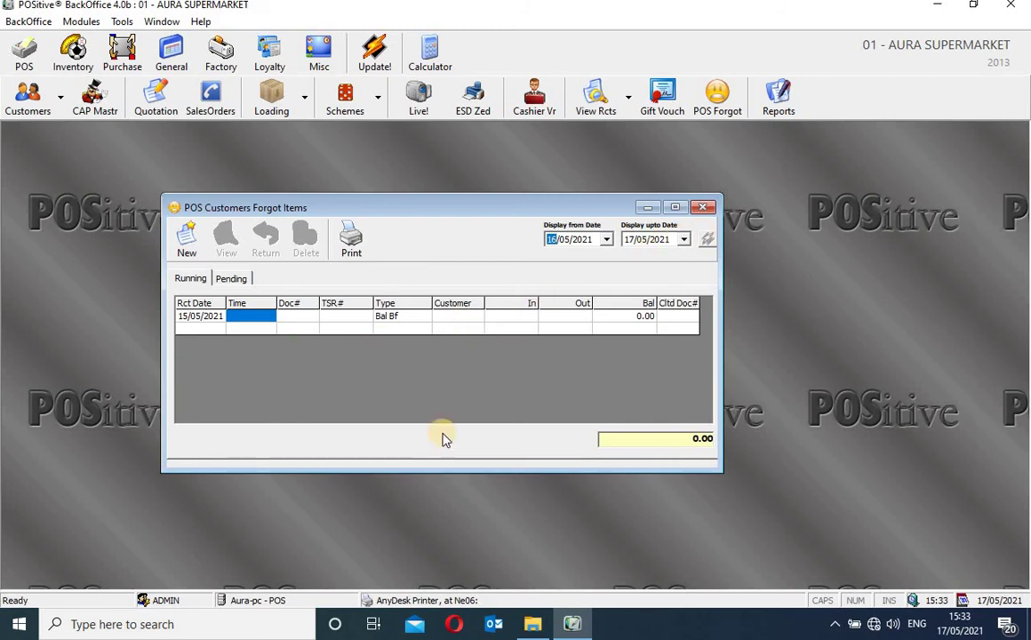
pyautogui.click(456, 363)
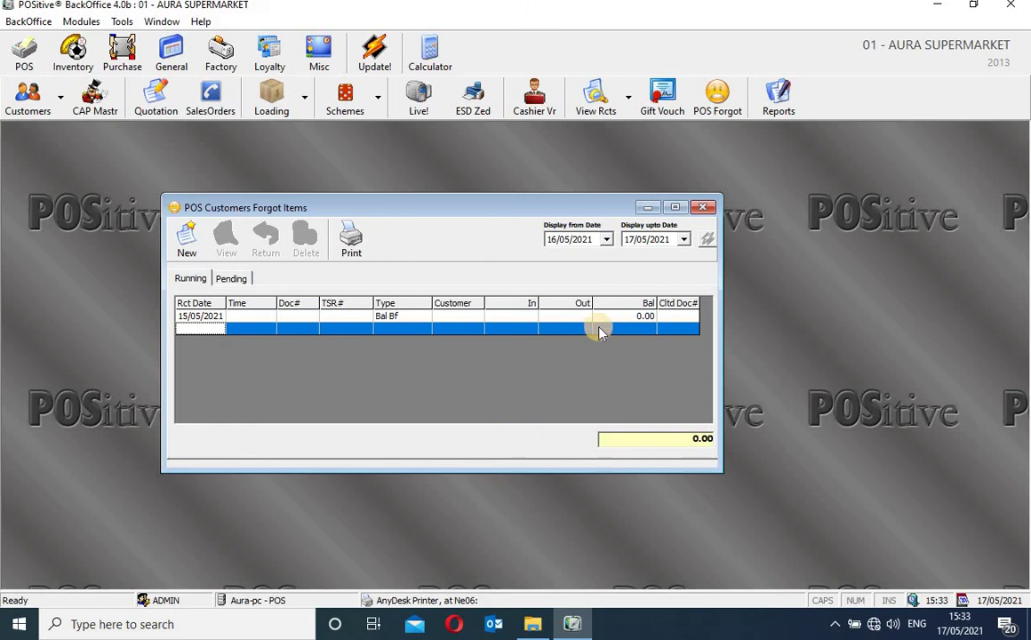
pyautogui.click(708, 207)
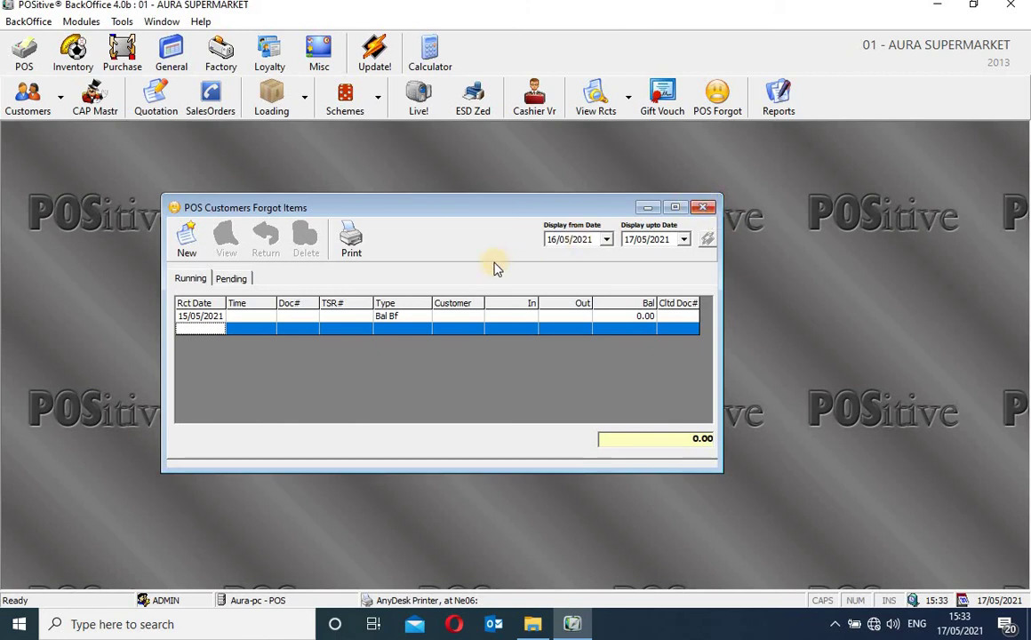
# View the Pending and Running forgotten-items lists, then close the Customers Forgot Items window
pyautogui.click(233, 279)
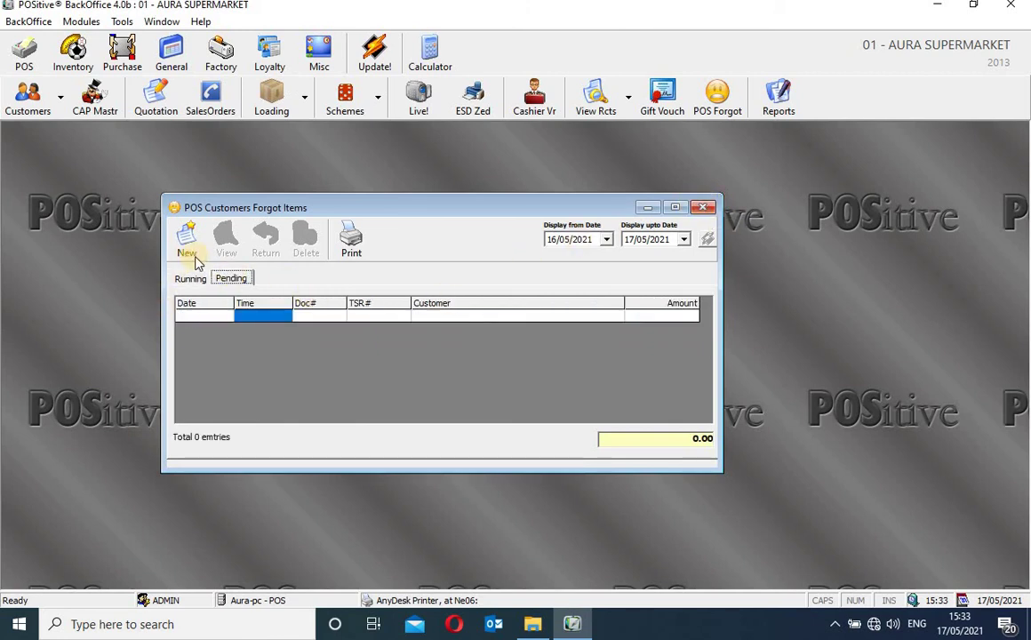
pyautogui.click(194, 279)
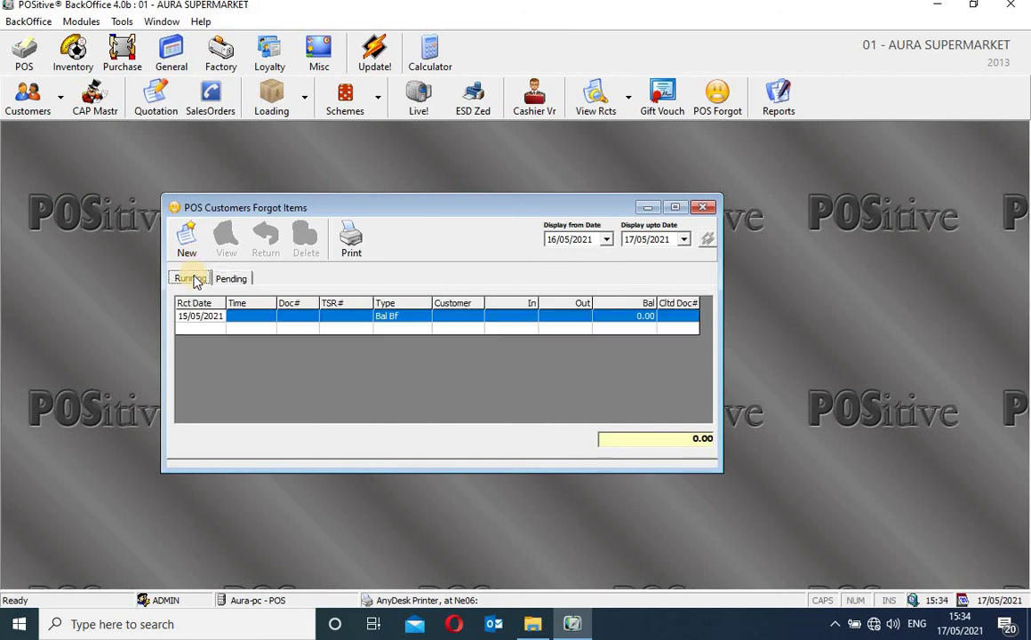
pyautogui.click(704, 208)
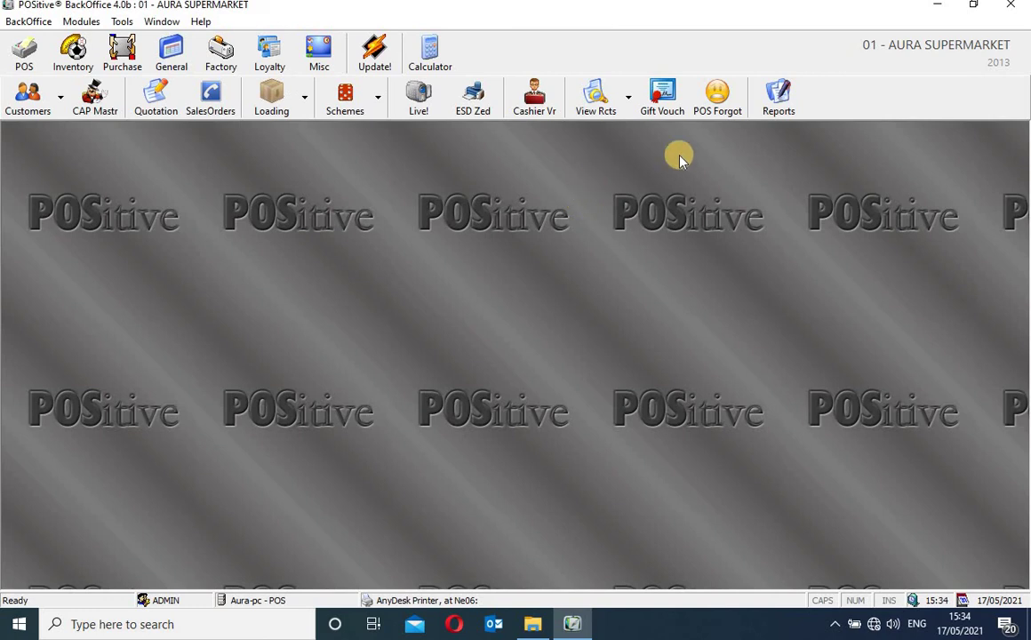
# Open POS Reports from the toolbar and move the dialog higher on screen
pyautogui.click(782, 100)
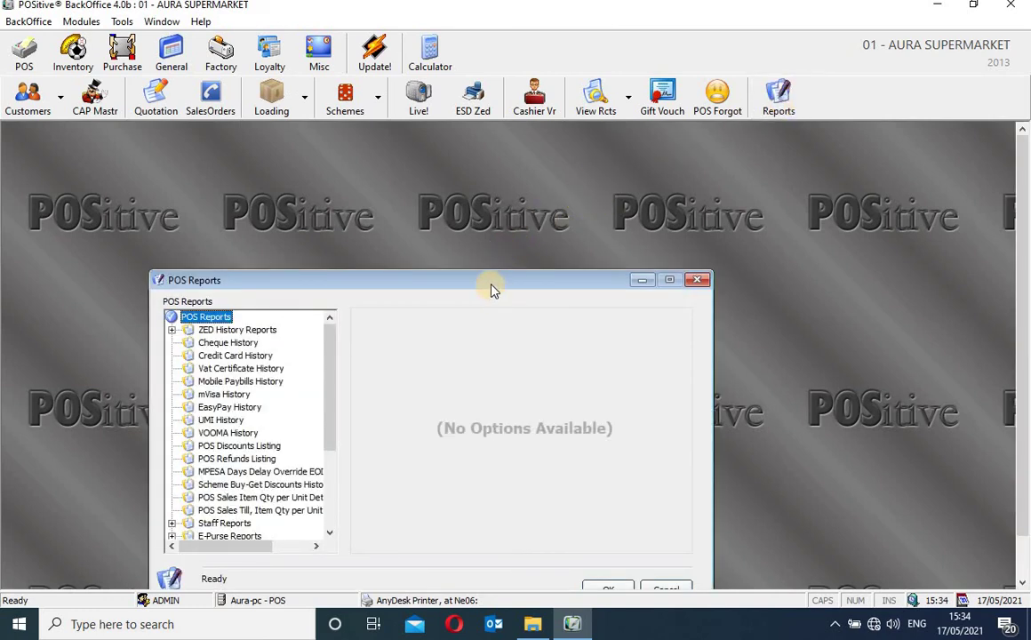
pyautogui.moveTo(493, 288); pyautogui.dragTo(531, 177)
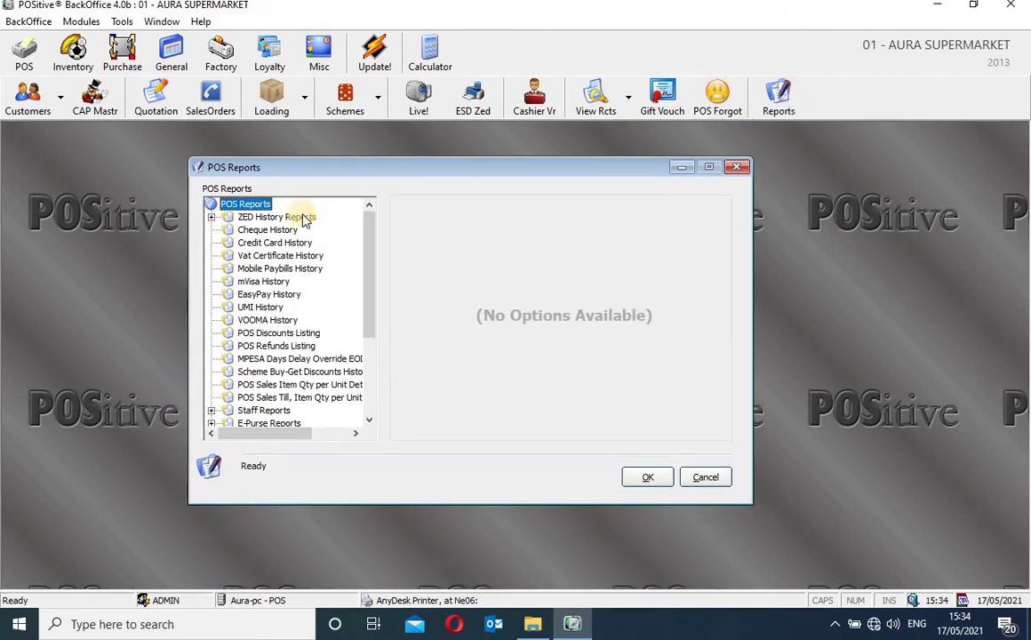
# Run the ZED History report dated 01/10/2020, printed to the window
pyautogui.click(211, 218)
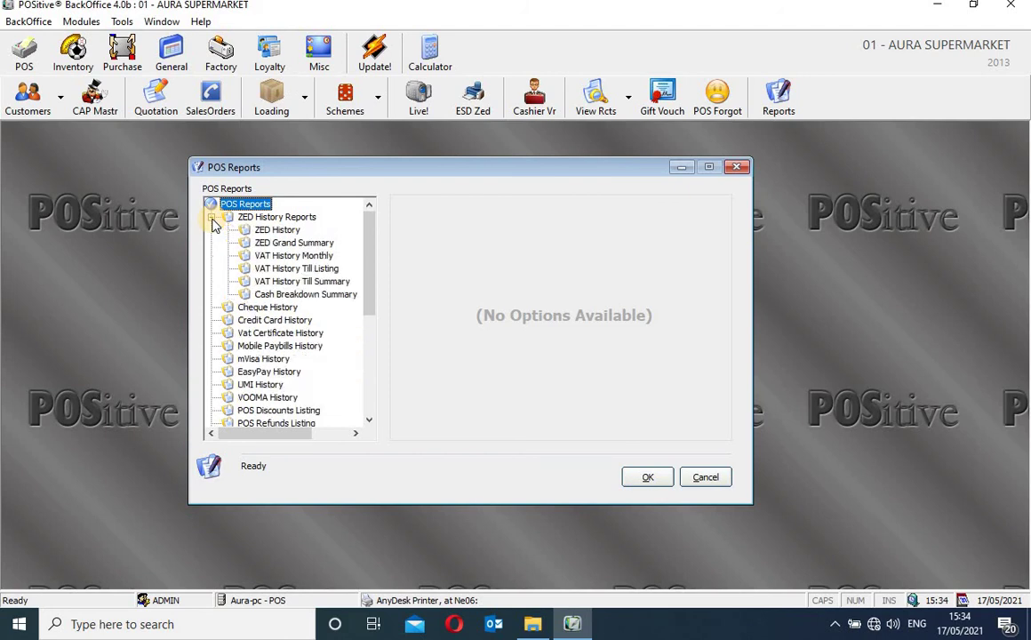
pyautogui.click(288, 230)
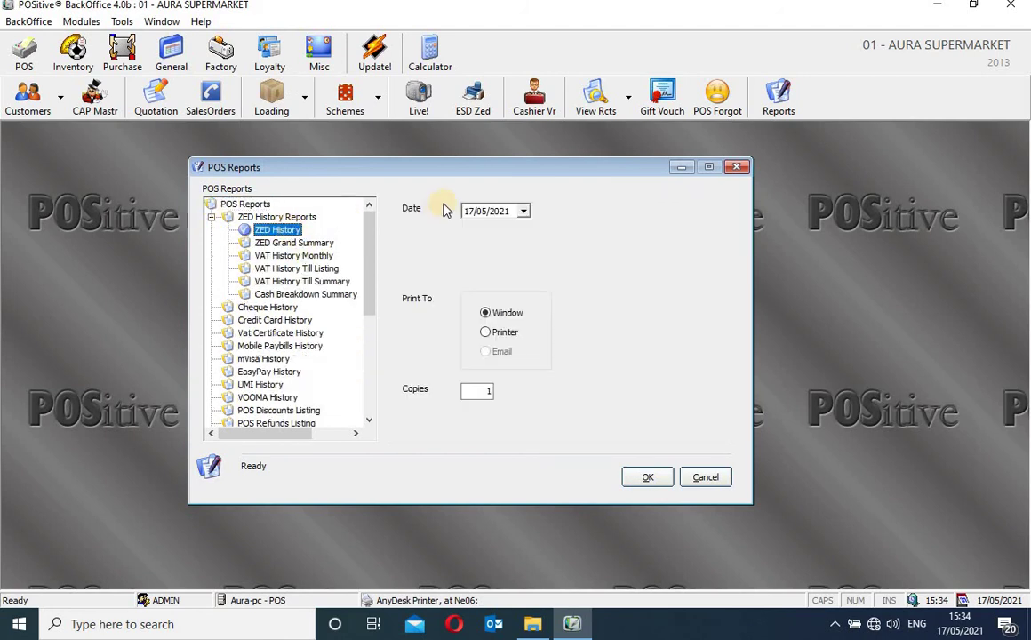
pyautogui.click(524, 212)
pyautogui.click(476, 231)
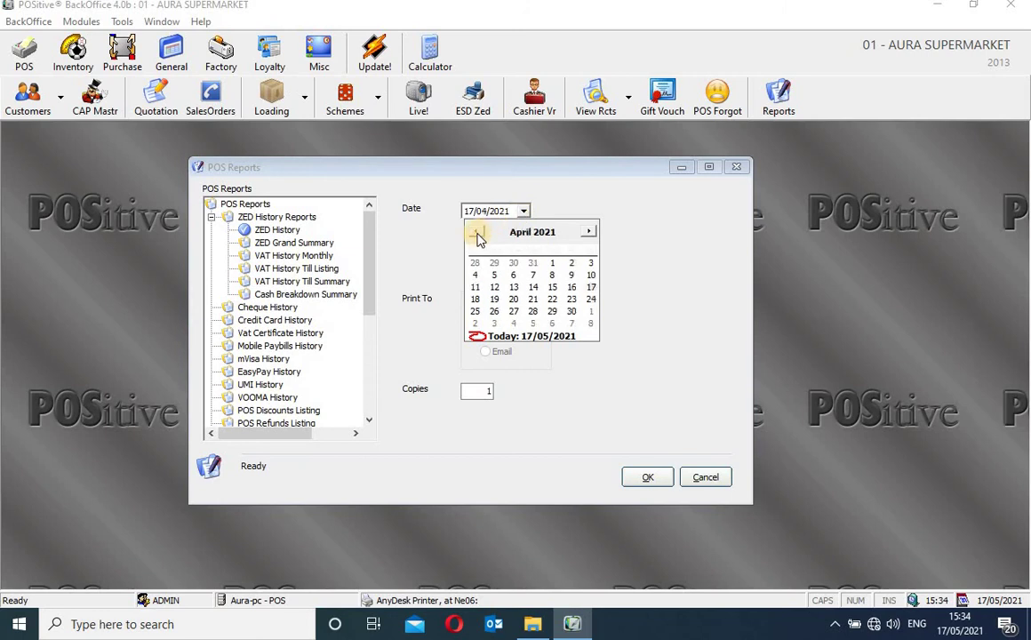
pyautogui.click(477, 231)
pyautogui.click(477, 231)
pyautogui.click(476, 231)
pyautogui.click(476, 231)
pyautogui.click(476, 231)
pyautogui.click(477, 231)
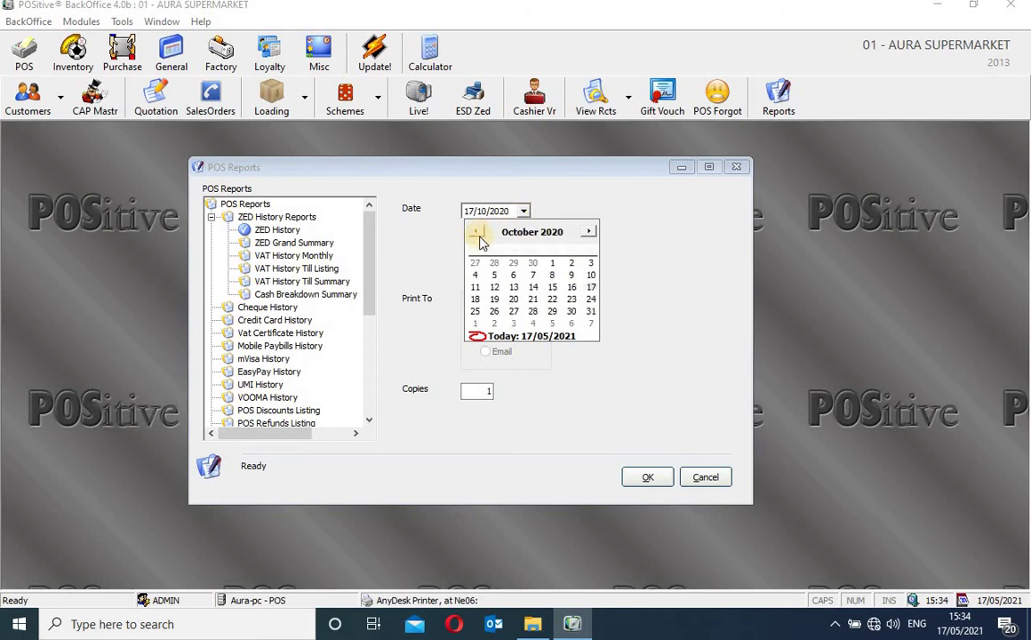
pyautogui.click(553, 264)
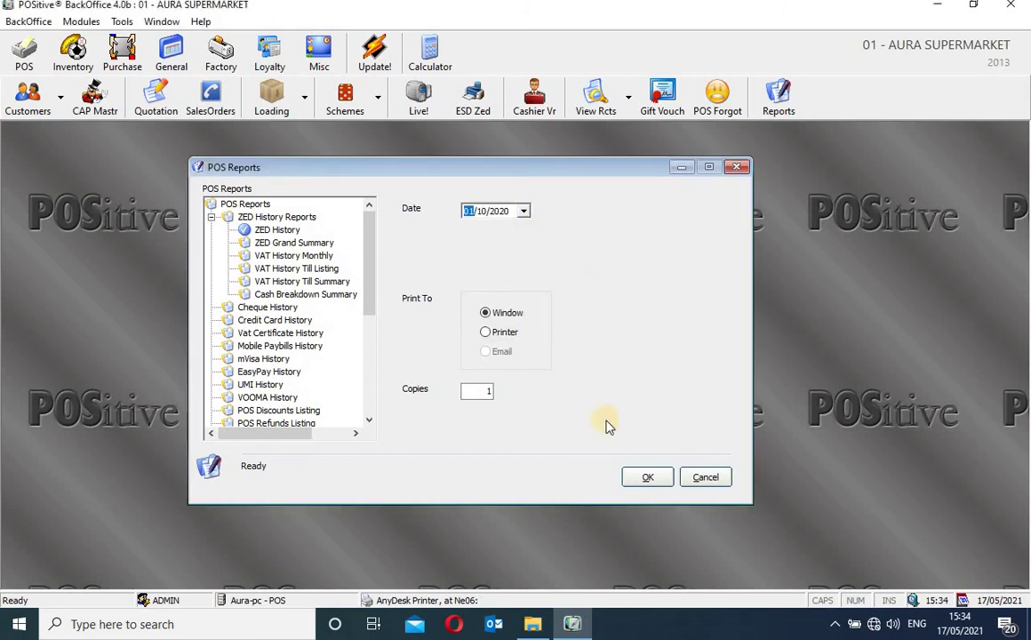
pyautogui.click(634, 479)
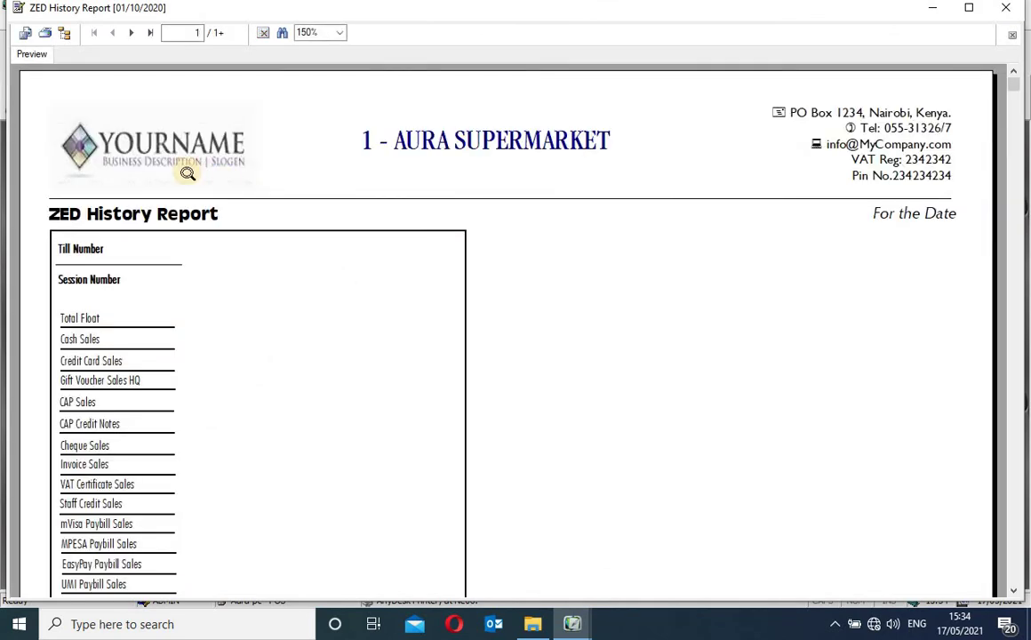
# Inspect the report fields from Total Float and Cash Sales down to Customers, scrolling down and back up
pyautogui.click(107, 320)
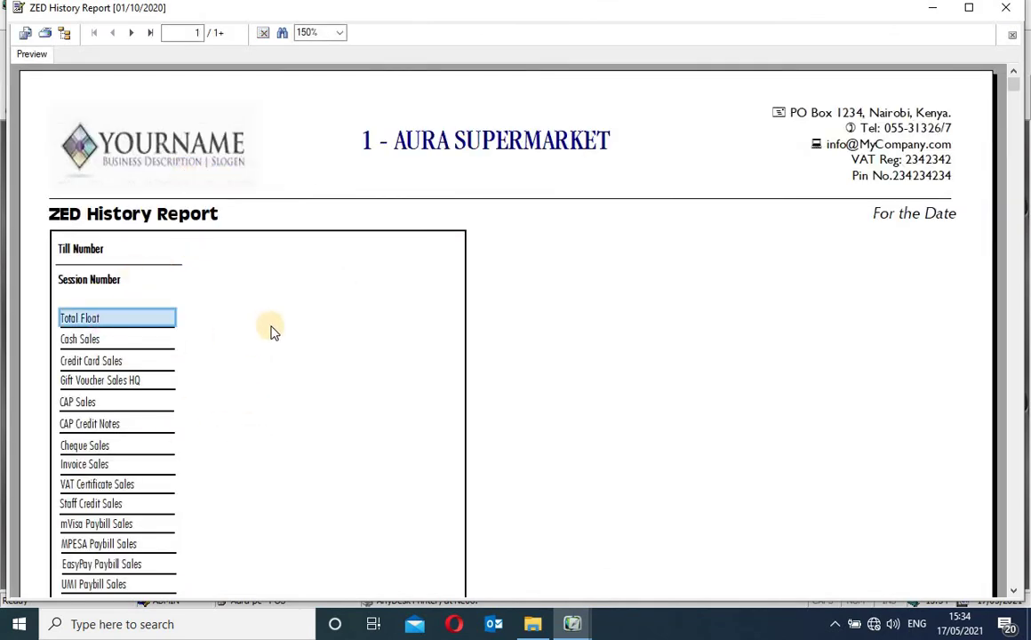
pyautogui.click(272, 332)
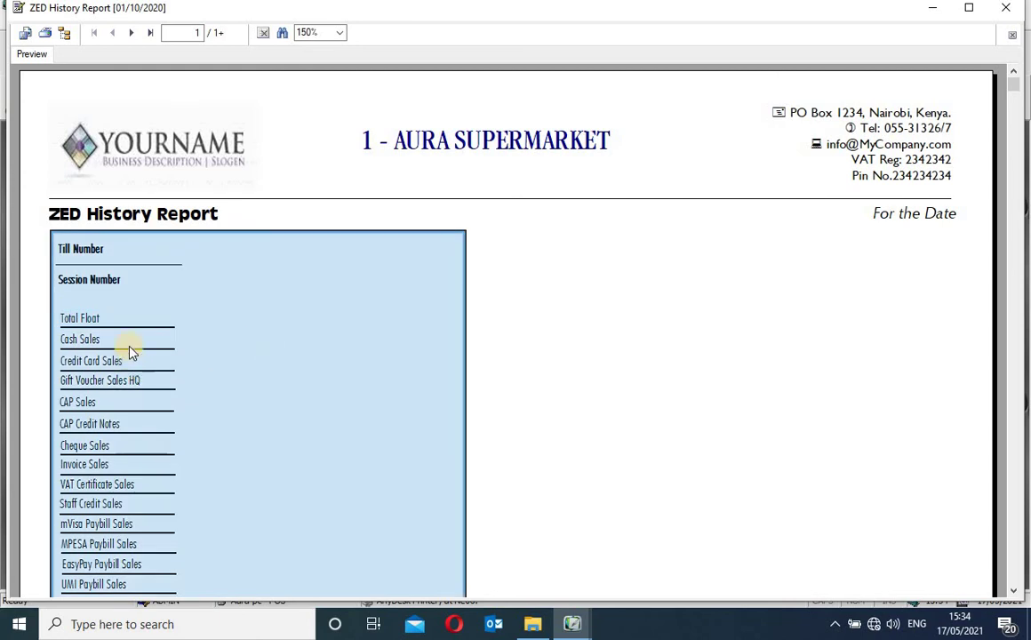
pyautogui.click(129, 349)
pyautogui.click(129, 360)
pyautogui.click(130, 382)
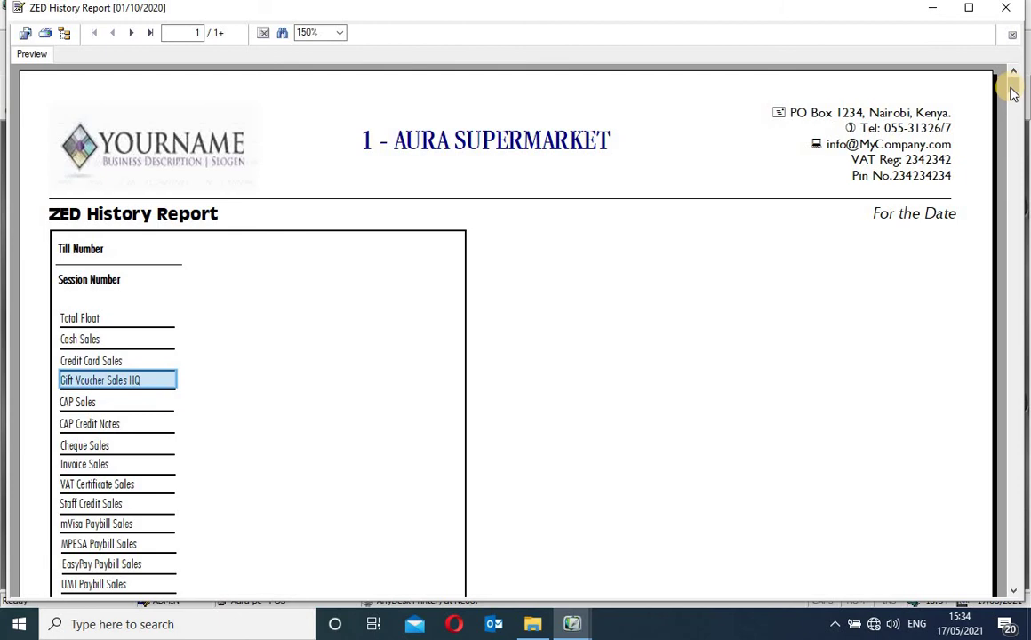
pyautogui.moveTo(1013, 91); pyautogui.dragTo(1024, 568)
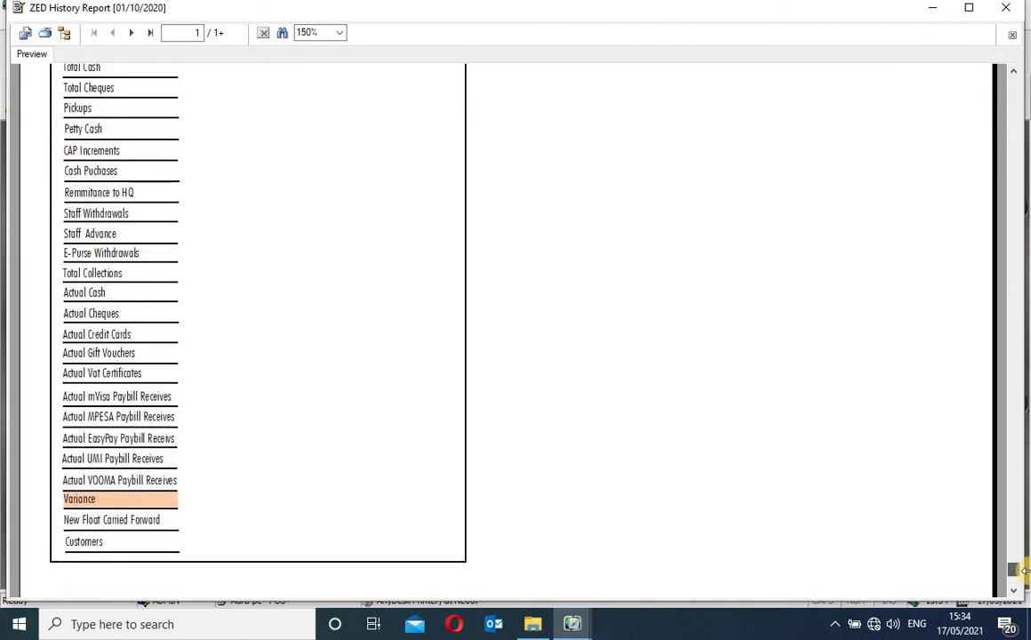
pyautogui.click(131, 551)
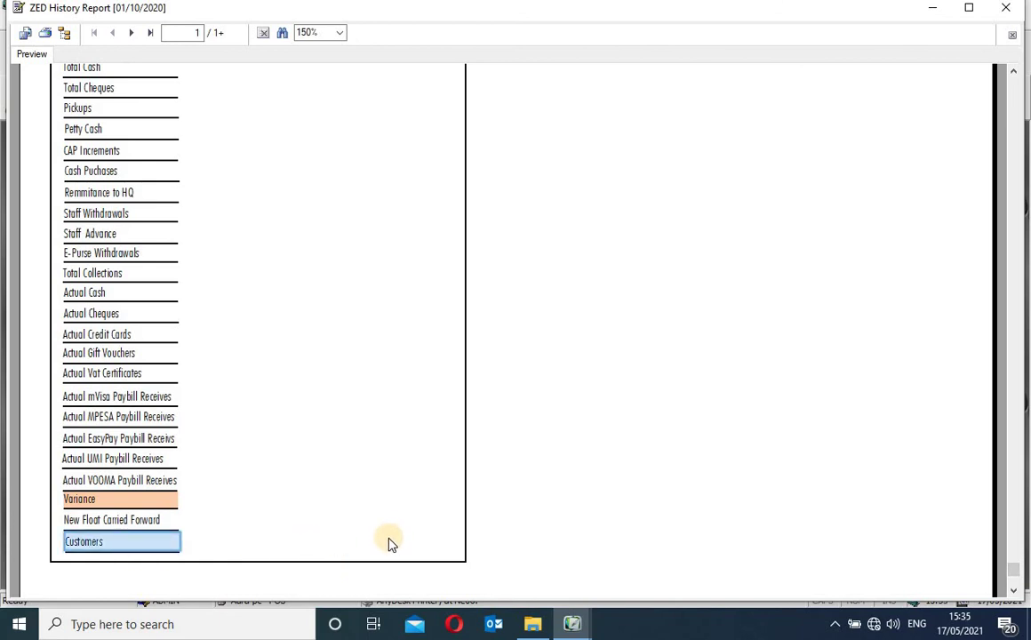
pyautogui.click(391, 542)
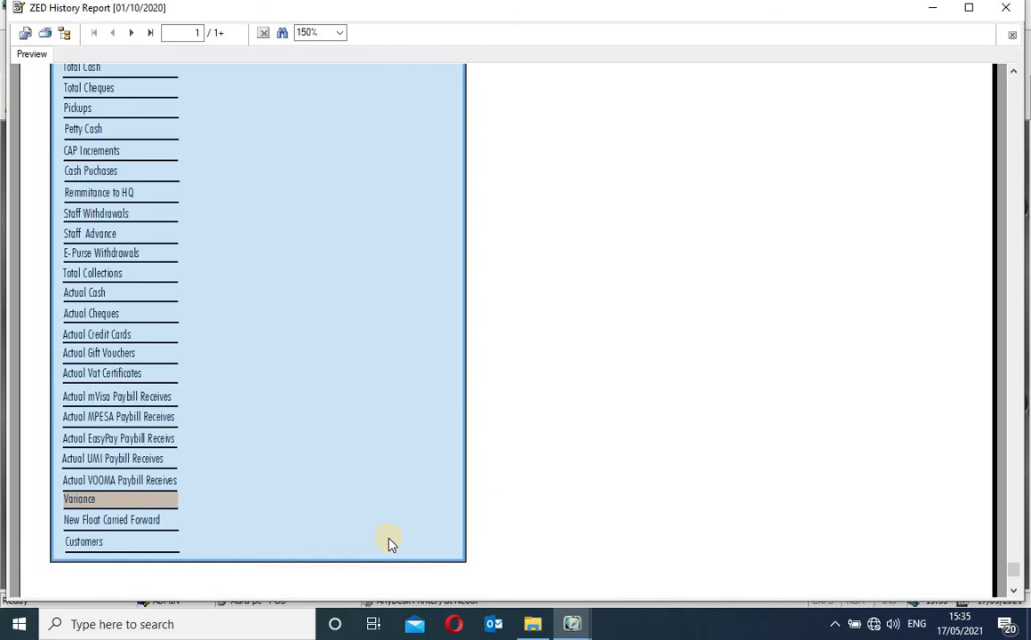
pyautogui.click(162, 553)
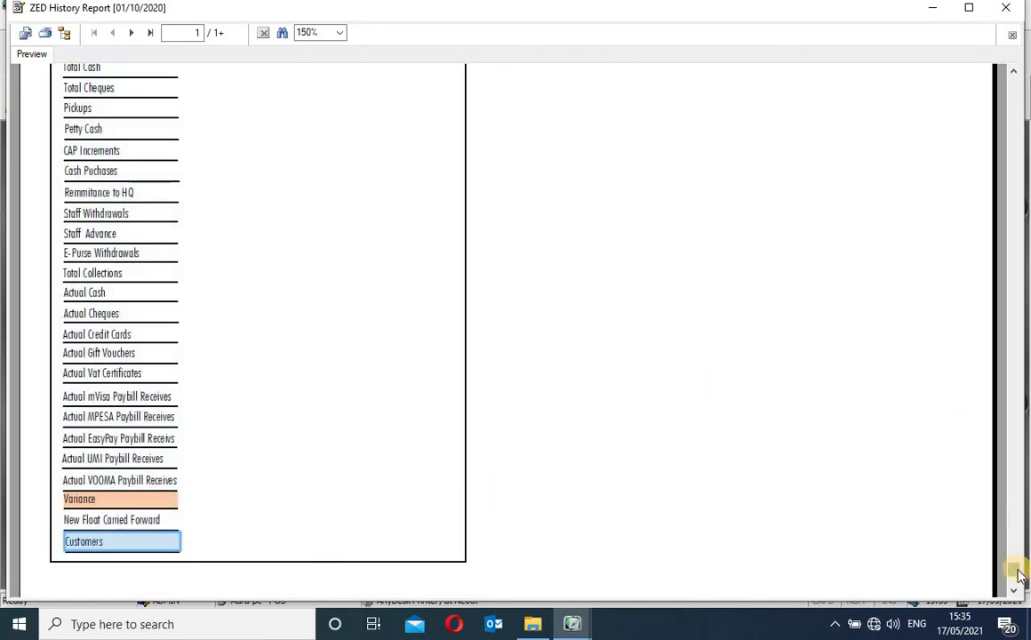
pyautogui.moveTo(1019, 576); pyautogui.dragTo(1014, 129)
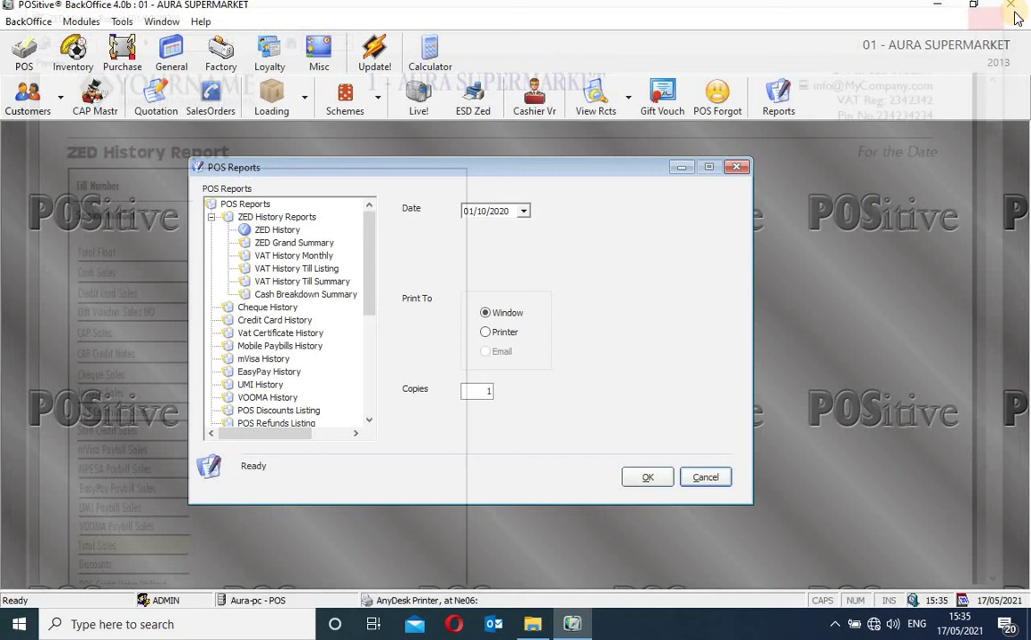
# Close the 01/10/2020 preview and rerun ZED History for 01/06/2017 to the window
pyautogui.click(928, 9)
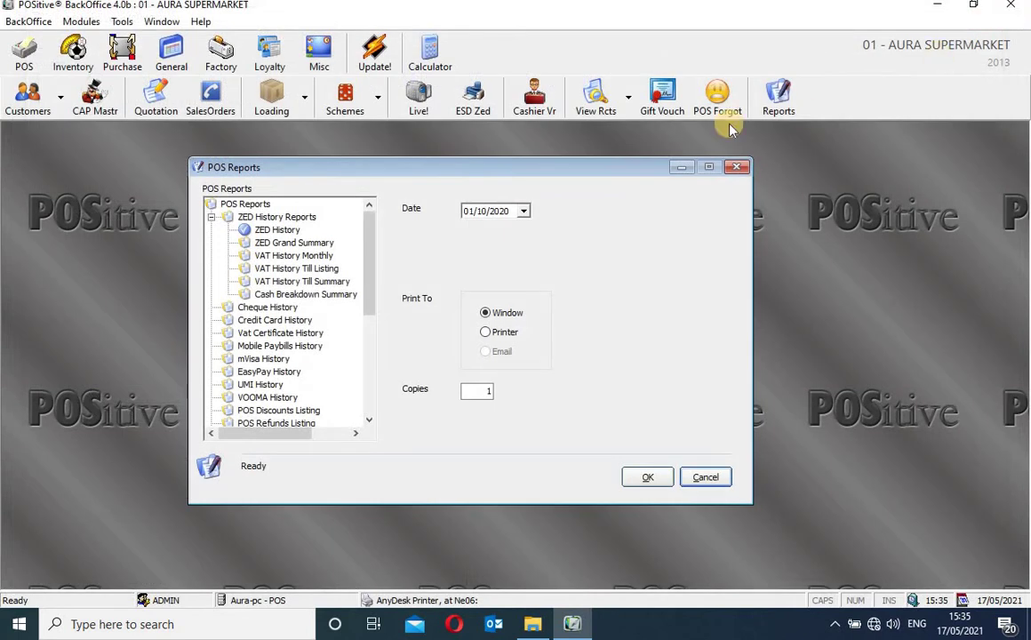
pyautogui.click(523, 213)
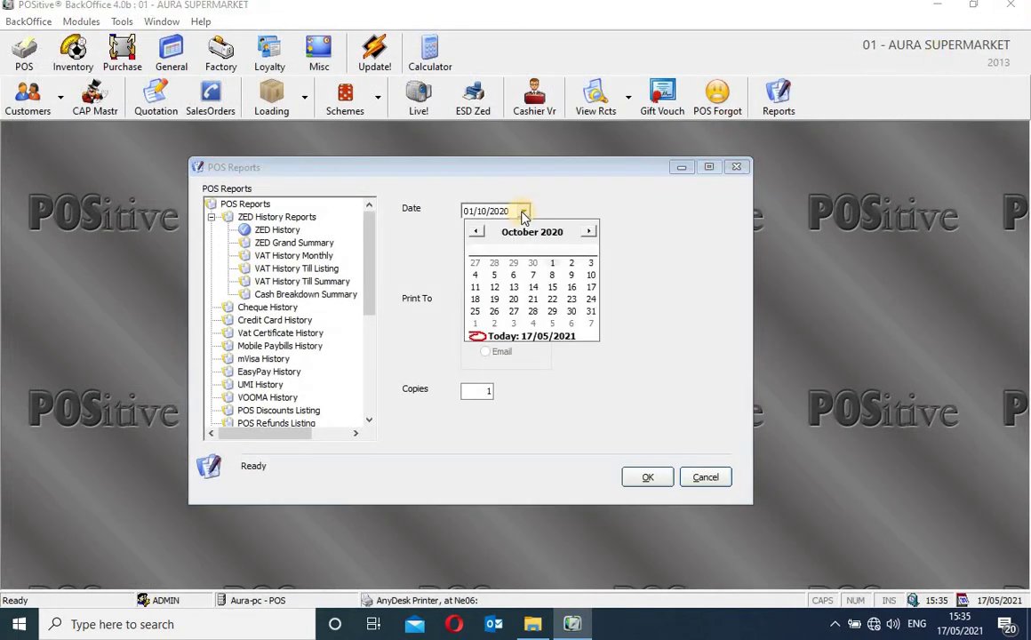
pyautogui.click(478, 233)
pyautogui.click(478, 233)
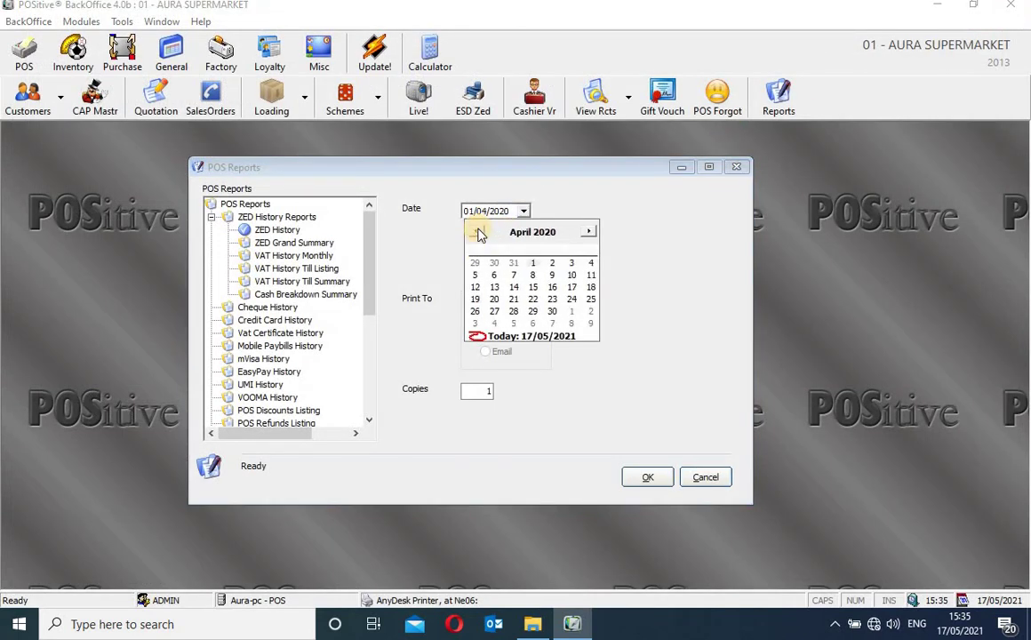
pyautogui.click(478, 233)
pyautogui.click(478, 233)
pyautogui.click(478, 233)
pyautogui.click(478, 233)
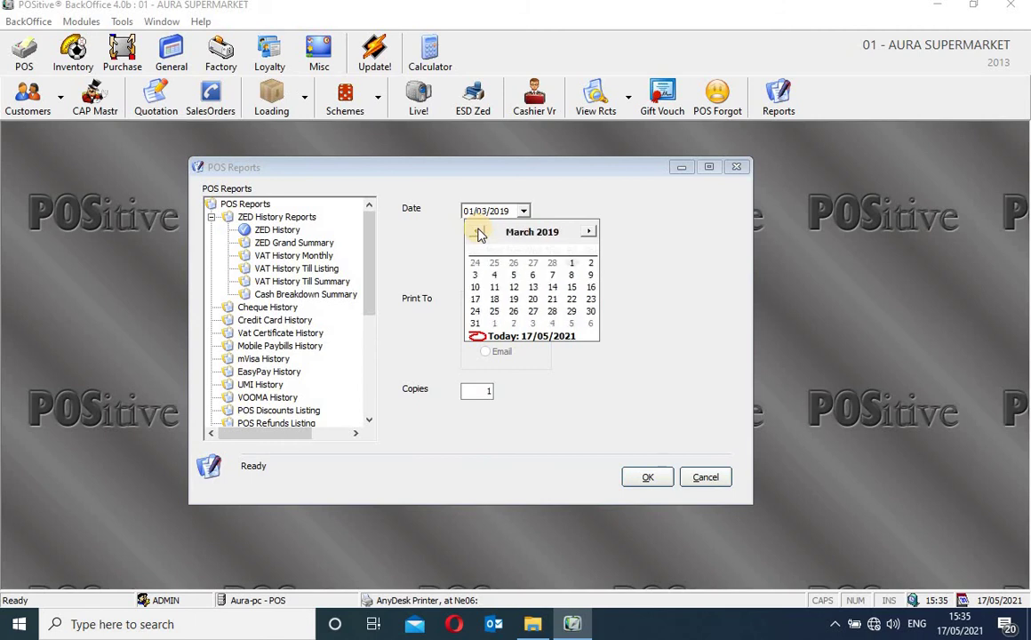
pyautogui.click(478, 232)
pyautogui.click(478, 232)
pyautogui.click(478, 233)
pyautogui.click(478, 233)
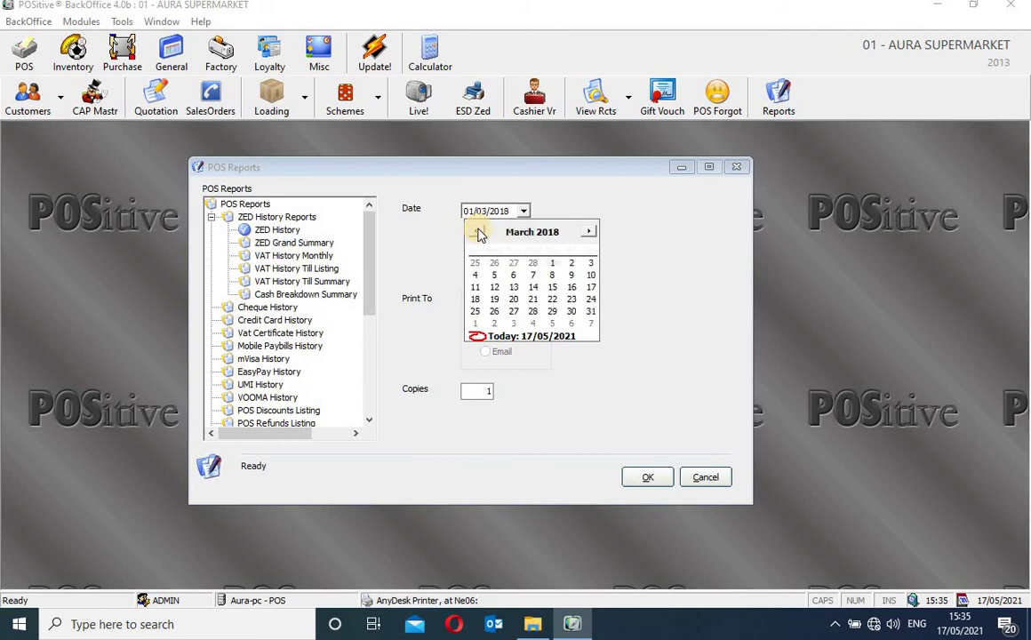
pyautogui.click(478, 233)
pyautogui.click(478, 232)
pyautogui.click(478, 233)
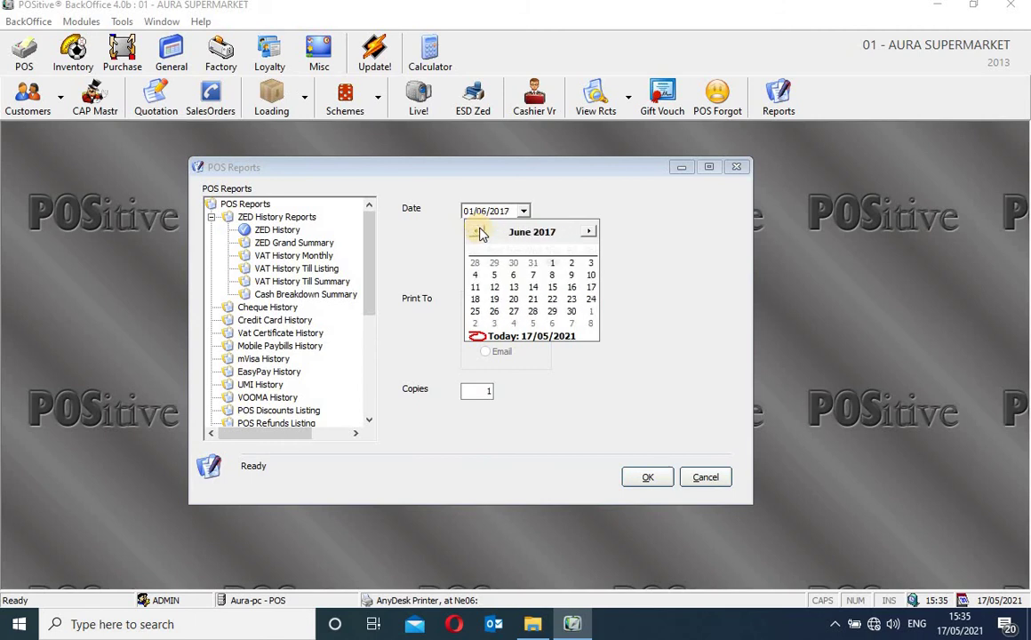
pyautogui.click(553, 264)
pyautogui.click(647, 478)
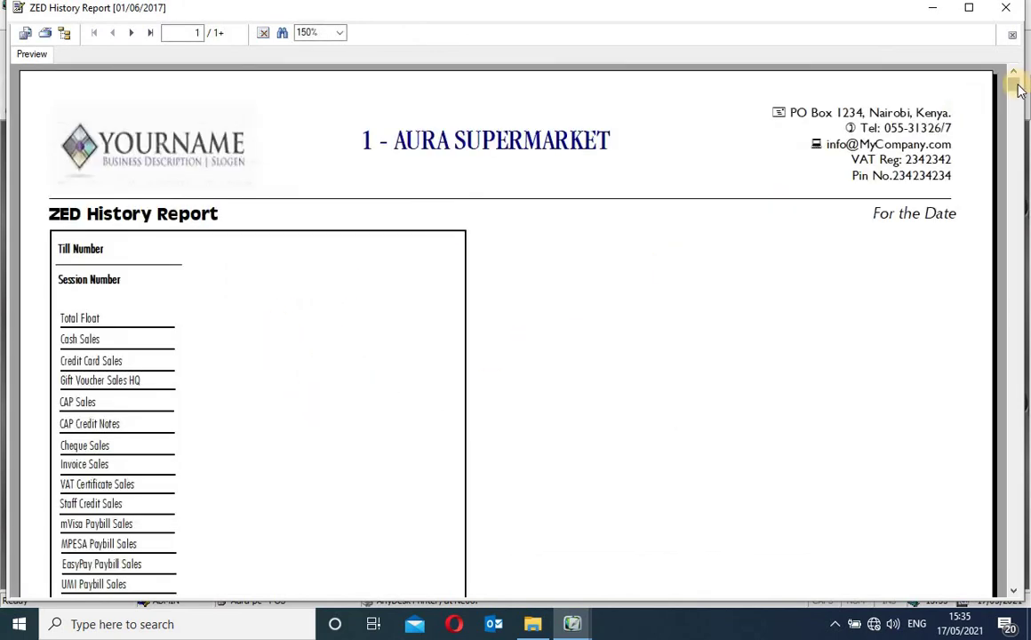
# Scroll through the 01/06/2017 ZED History preview, then close it
pyautogui.moveTo(1016, 93); pyautogui.dragTo(993, 84)
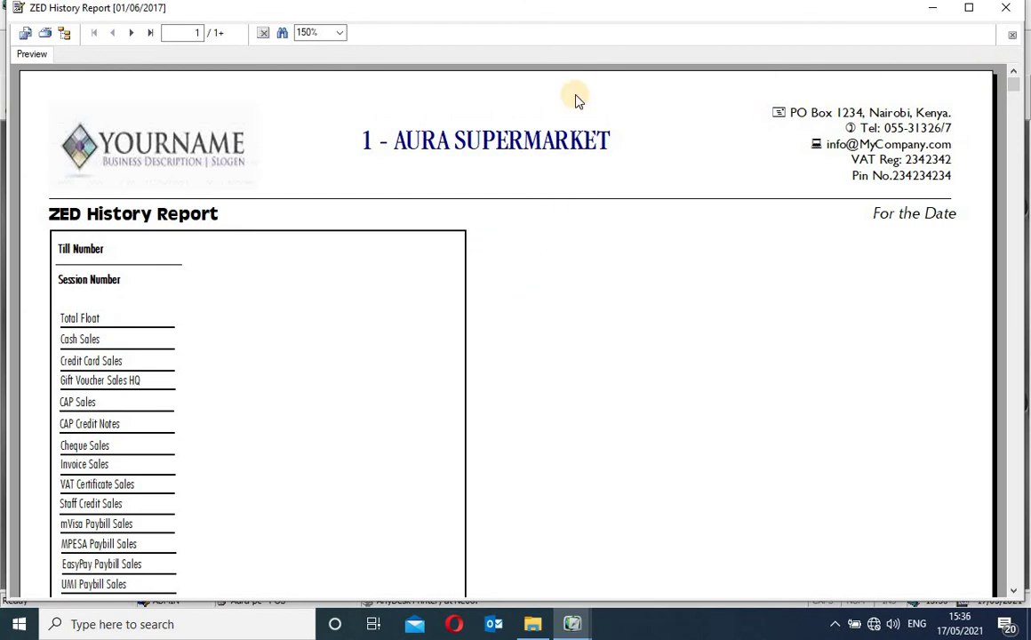
pyautogui.click(1007, 9)
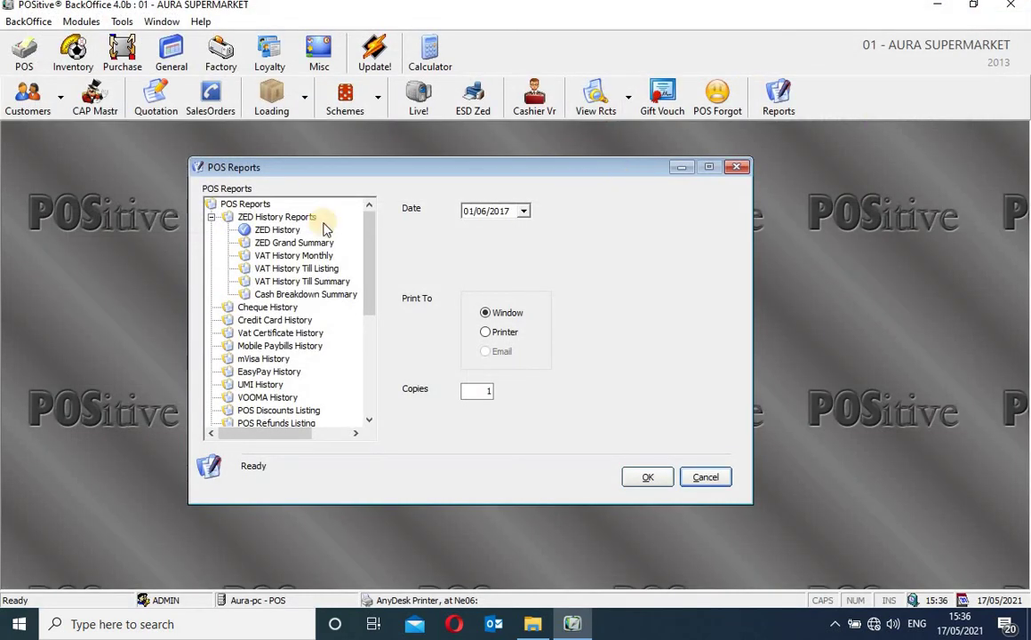
# Select the ZED Grand Summary report and page the From Date calendar back toward 2014
pyautogui.click(271, 243)
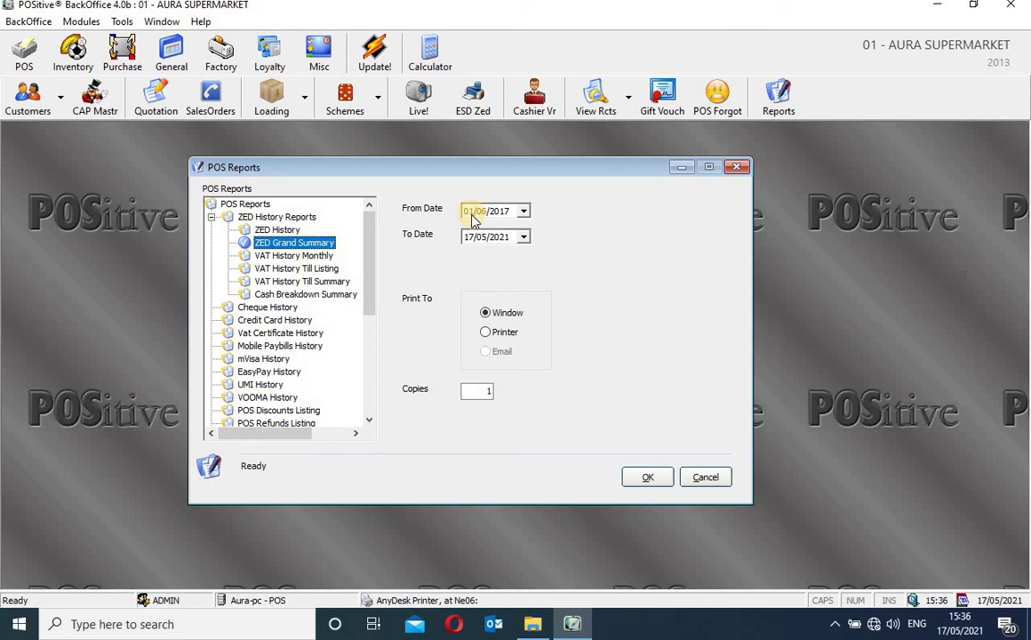
pyautogui.click(523, 211)
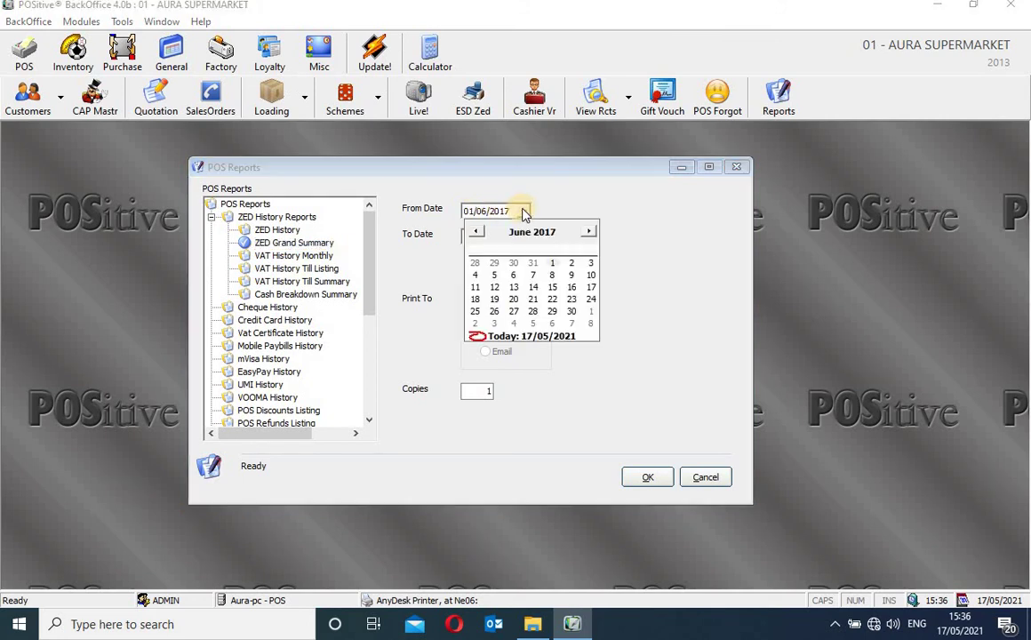
pyautogui.click(477, 233)
pyautogui.click(476, 233)
pyautogui.click(476, 232)
pyautogui.click(476, 232)
pyautogui.click(476, 232)
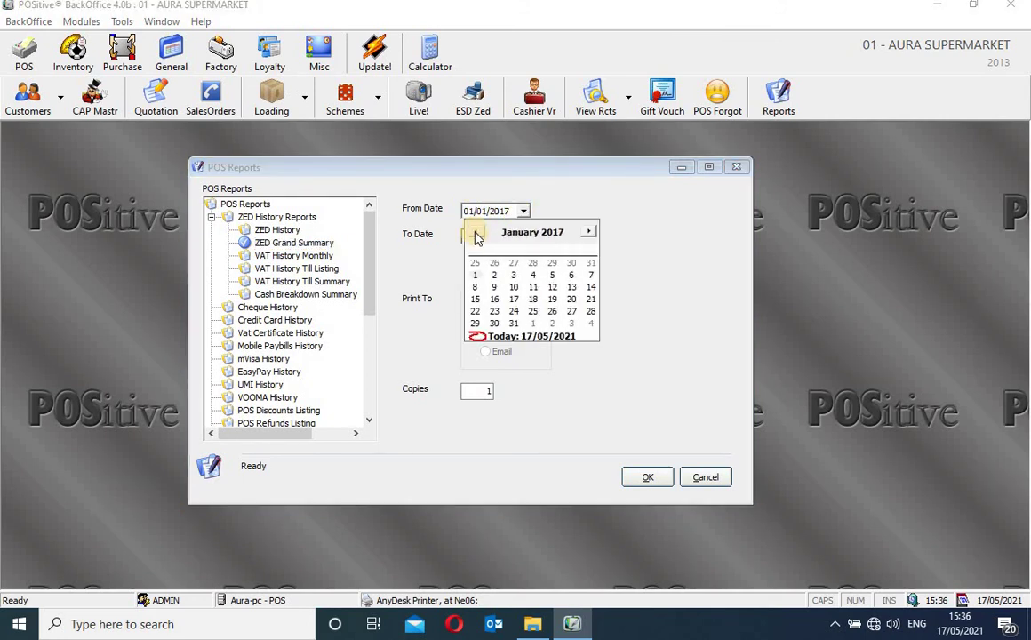
pyautogui.tripleClick(476, 232)
pyautogui.tripleClick(476, 233)
pyautogui.tripleClick(476, 233)
pyautogui.click(477, 232)
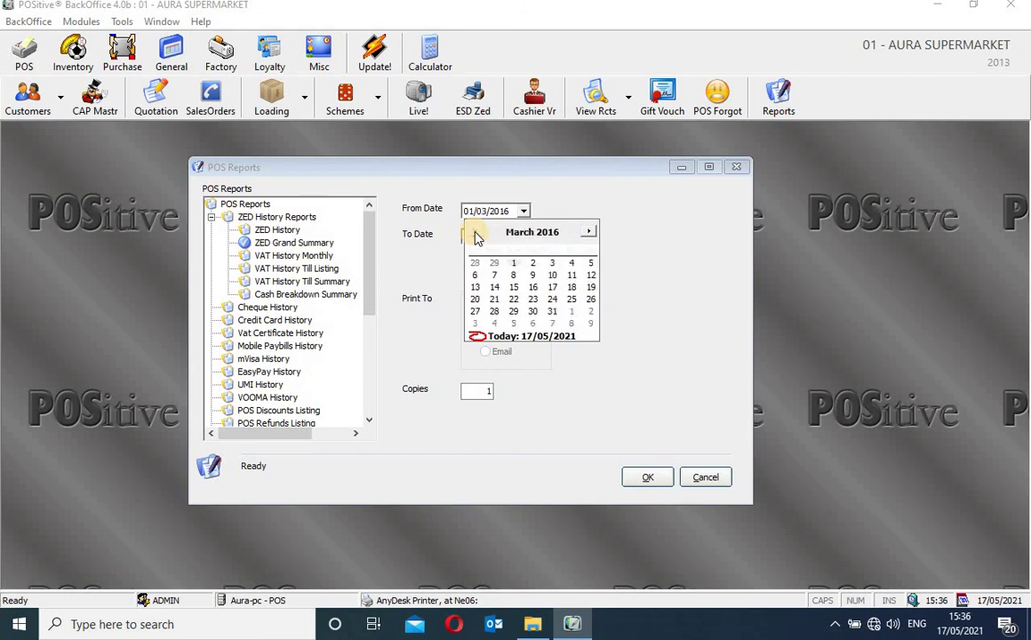
pyautogui.tripleClick(476, 233)
pyautogui.tripleClick(476, 233)
pyautogui.tripleClick(476, 232)
pyautogui.click(476, 233)
pyautogui.tripleClick(476, 233)
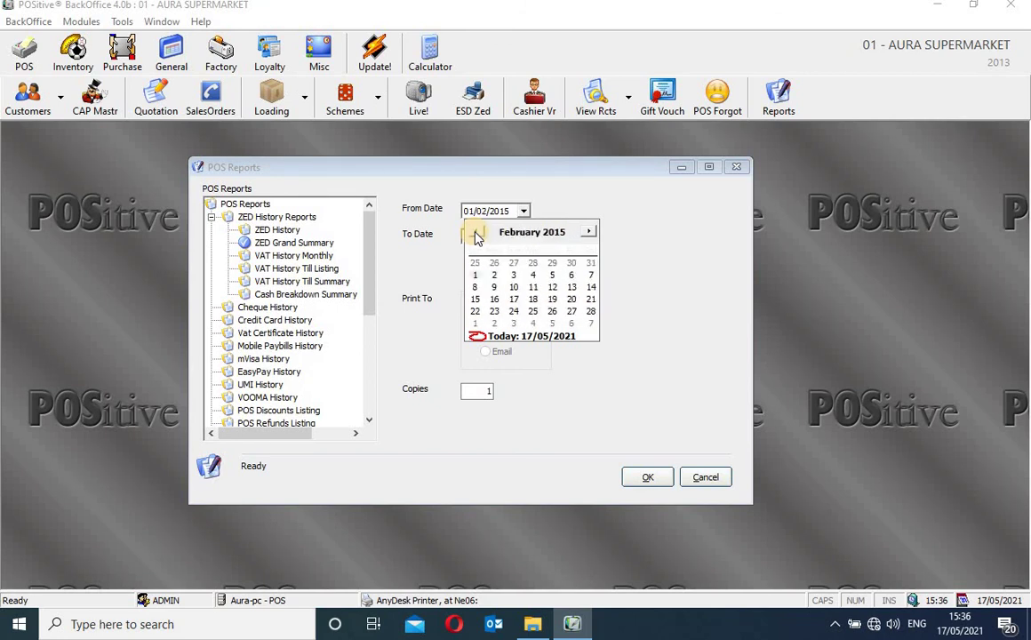
pyautogui.tripleClick(477, 233)
pyautogui.tripleClick(476, 233)
pyautogui.tripleClick(477, 233)
# Set the From Date to 1 March 2014 and generate the report up to 17/05/2021
pyautogui.doubleClick(476, 233)
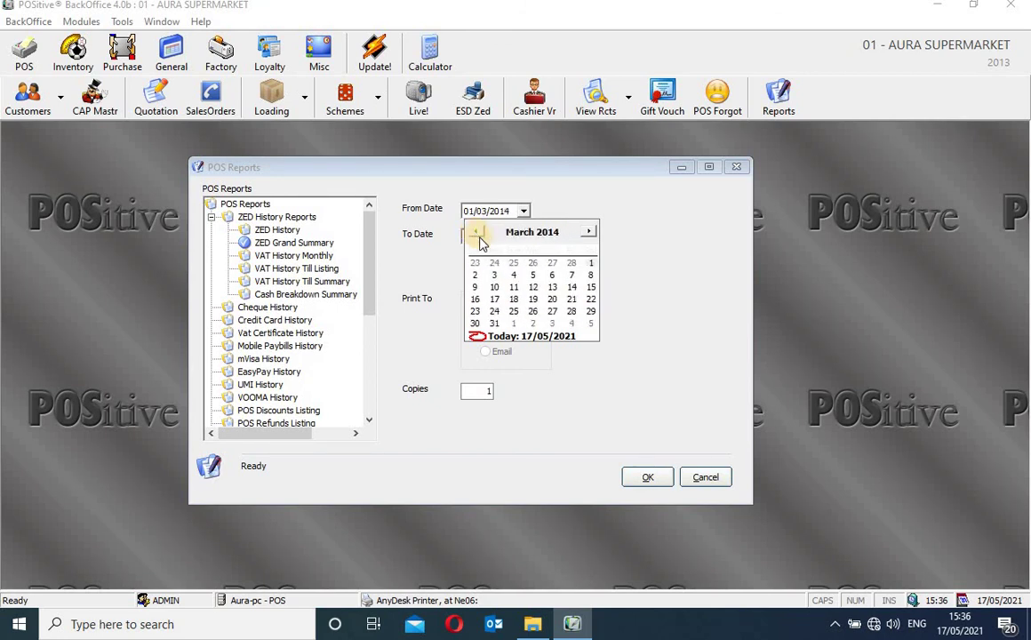
pyautogui.click(591, 266)
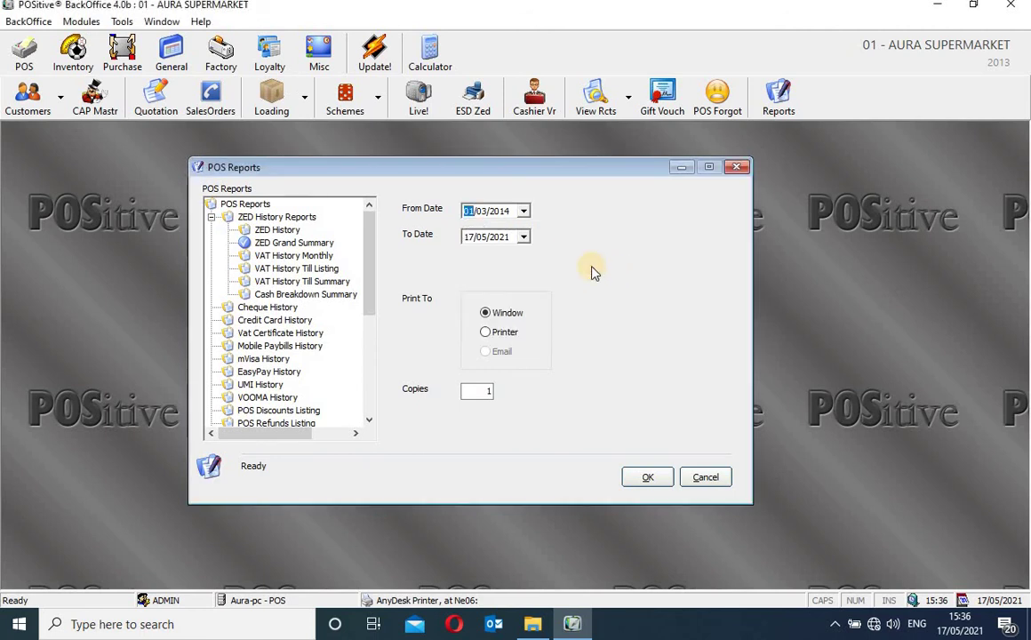
pyautogui.click(649, 478)
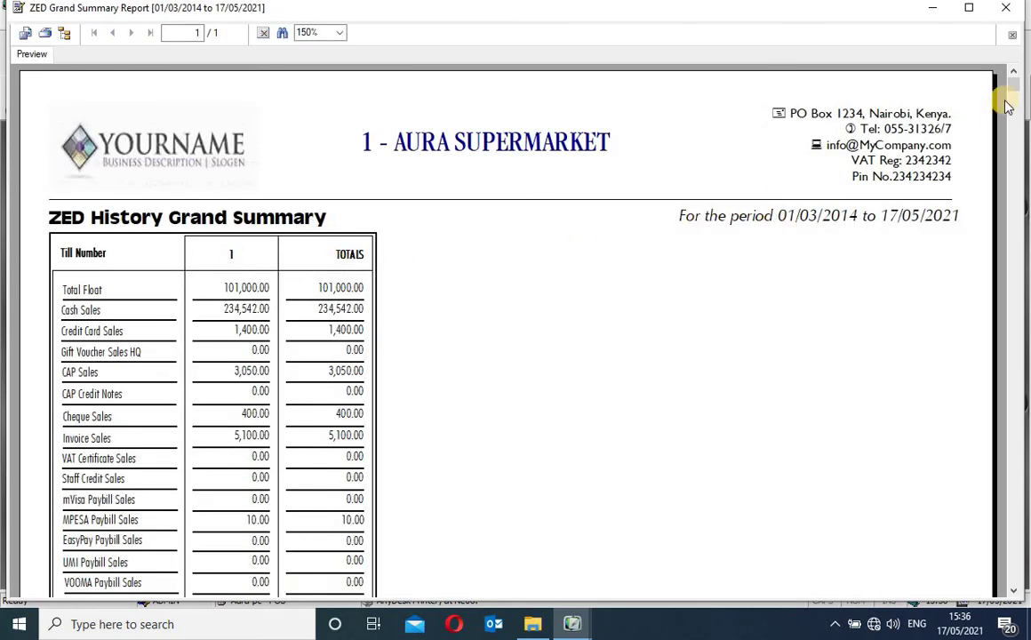
# Check the report's period line and scroll down through the ZED Grand Summary
pyautogui.moveTo(1018, 100); pyautogui.dragTo(989, 116)
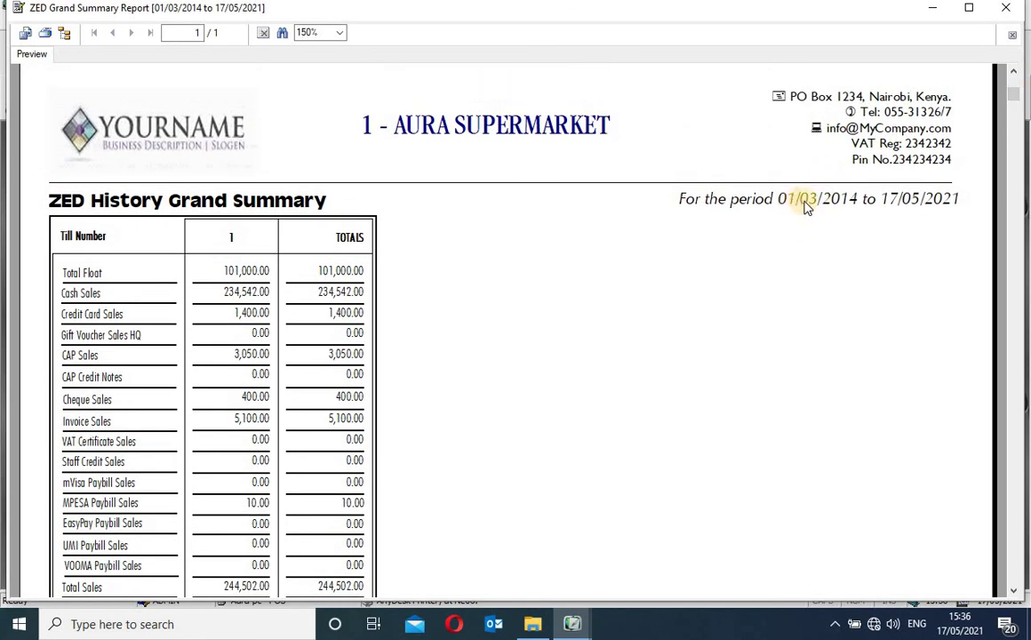
pyautogui.click(811, 204)
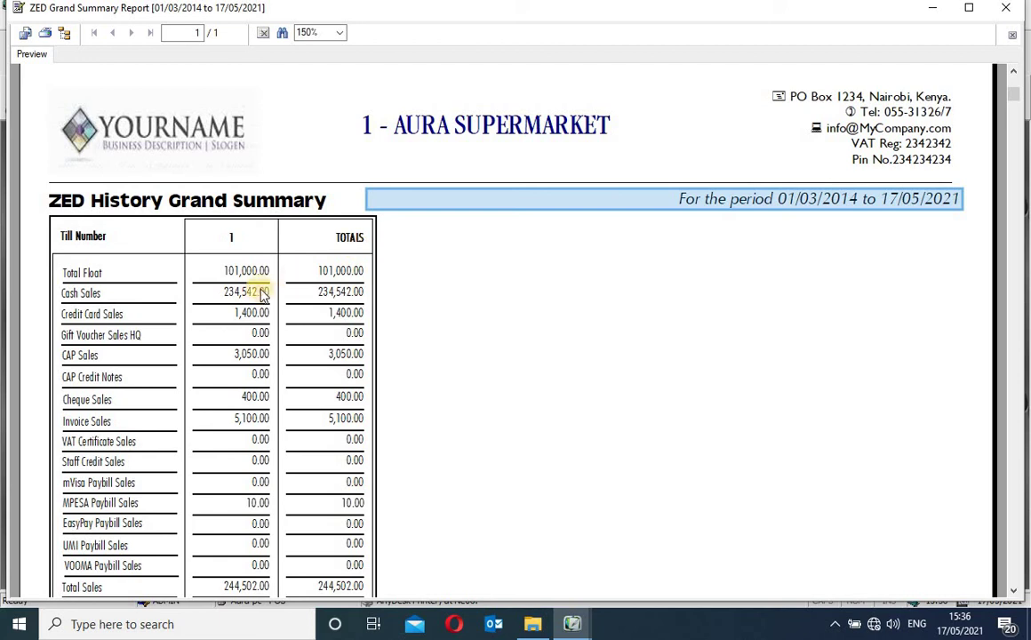
pyautogui.click(743, 274)
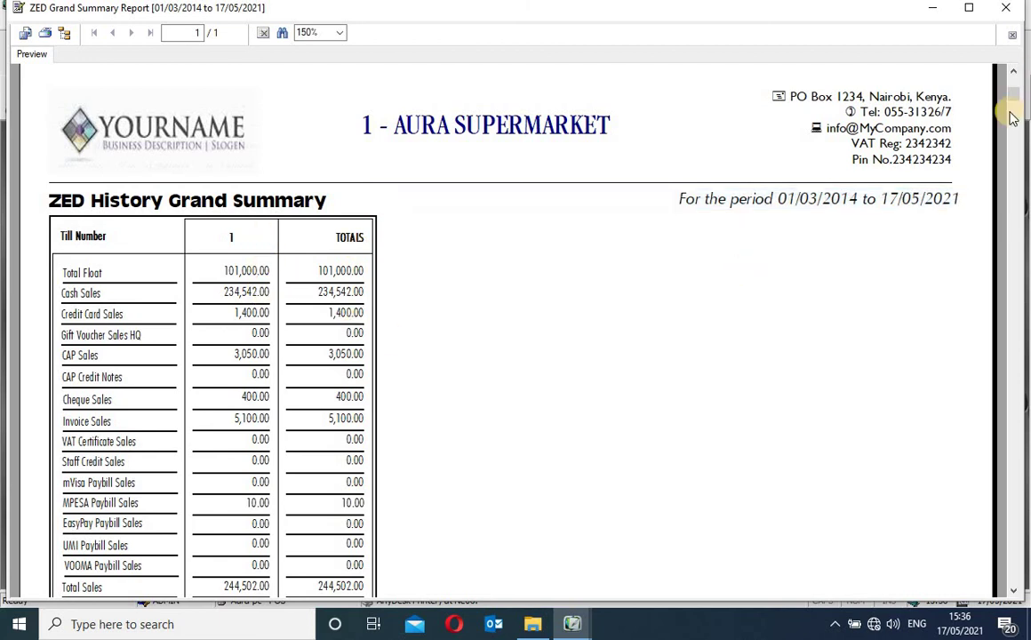
pyautogui.moveTo(1015, 92); pyautogui.dragTo(1022, 578)
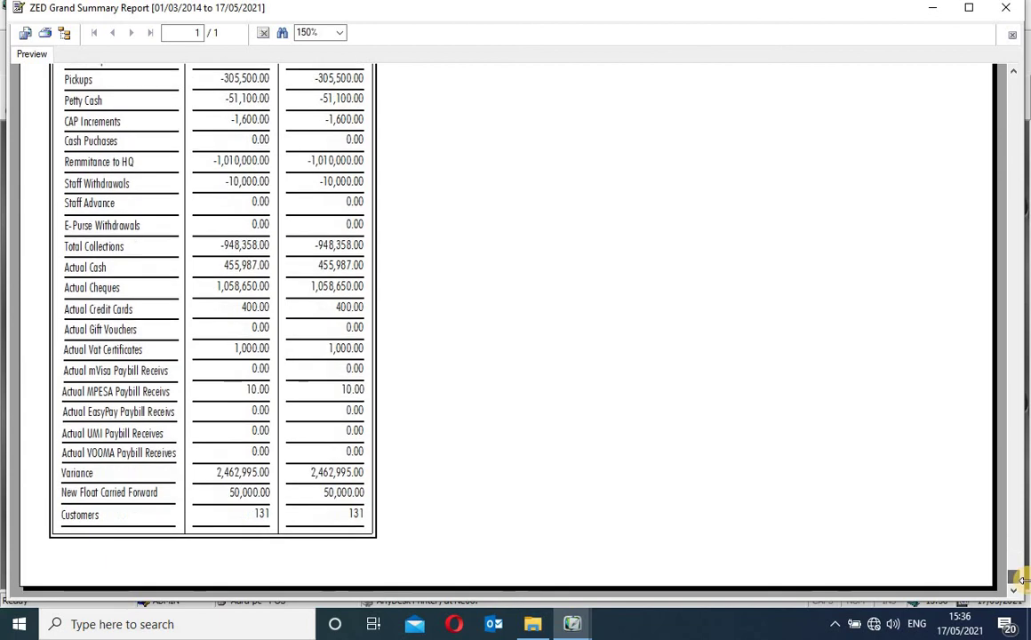
# Compare the Customers count for till 1 against the totals column
pyautogui.click(260, 519)
pyautogui.click(358, 518)
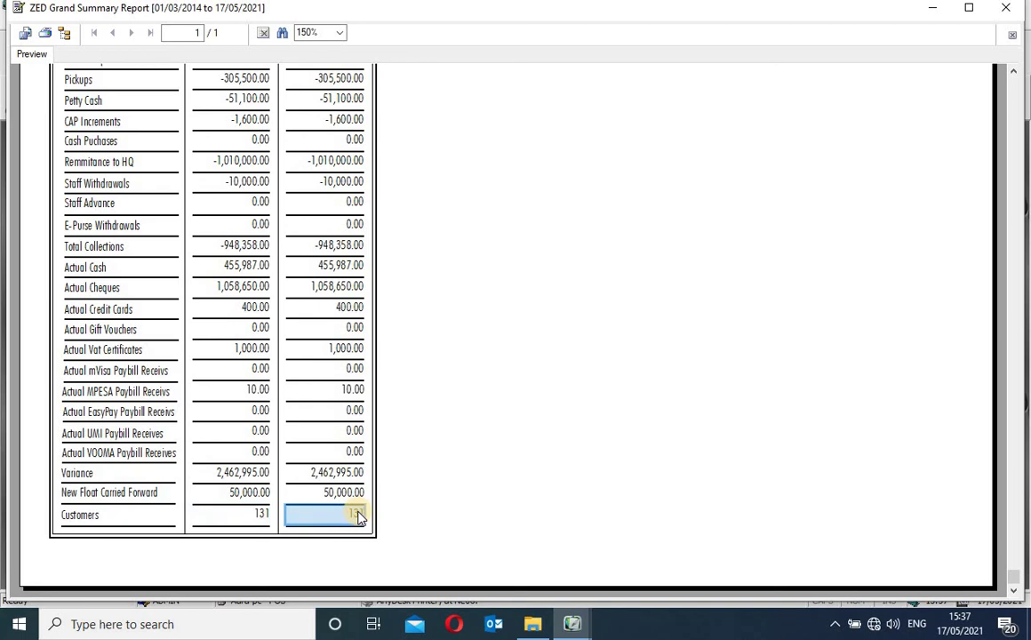
pyautogui.click(262, 519)
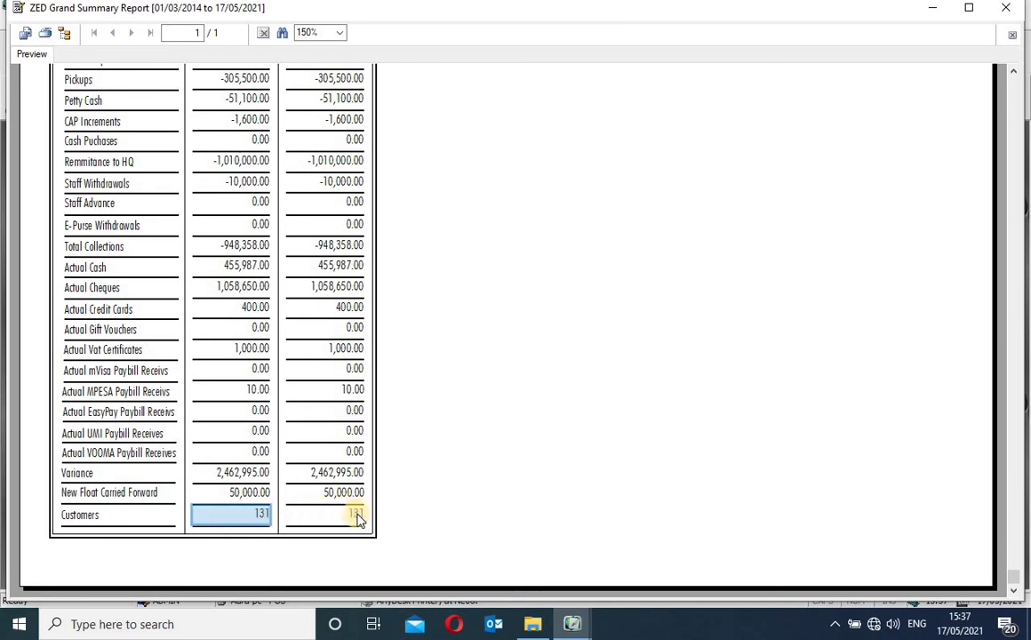
pyautogui.click(359, 518)
pyautogui.click(264, 518)
# Return to the top, inspect till 1's Total Float and till heading, then close the preview
pyautogui.click(1014, 73)
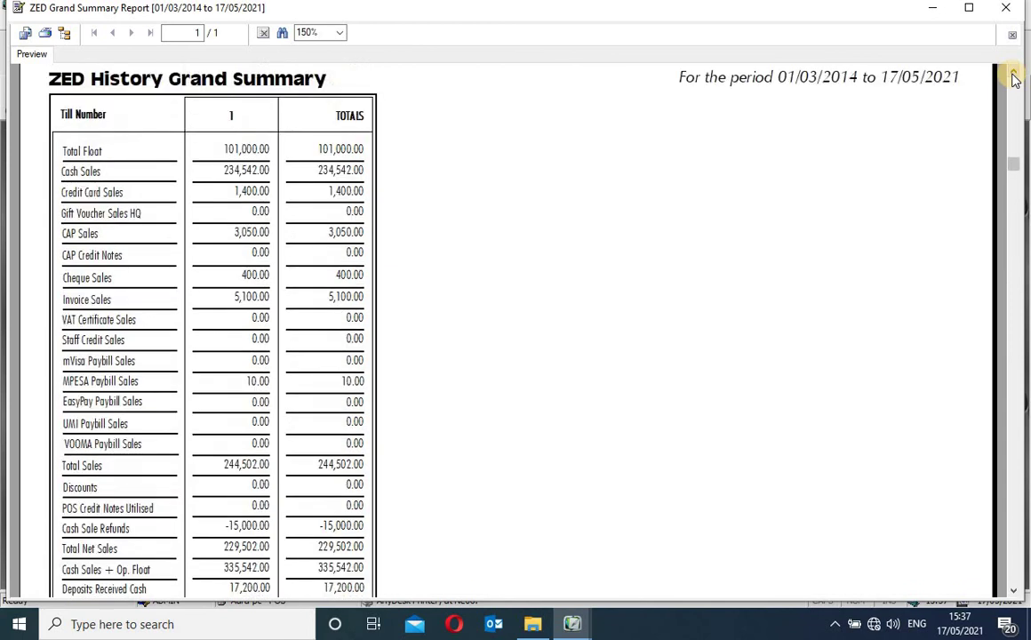
pyautogui.click(1014, 75)
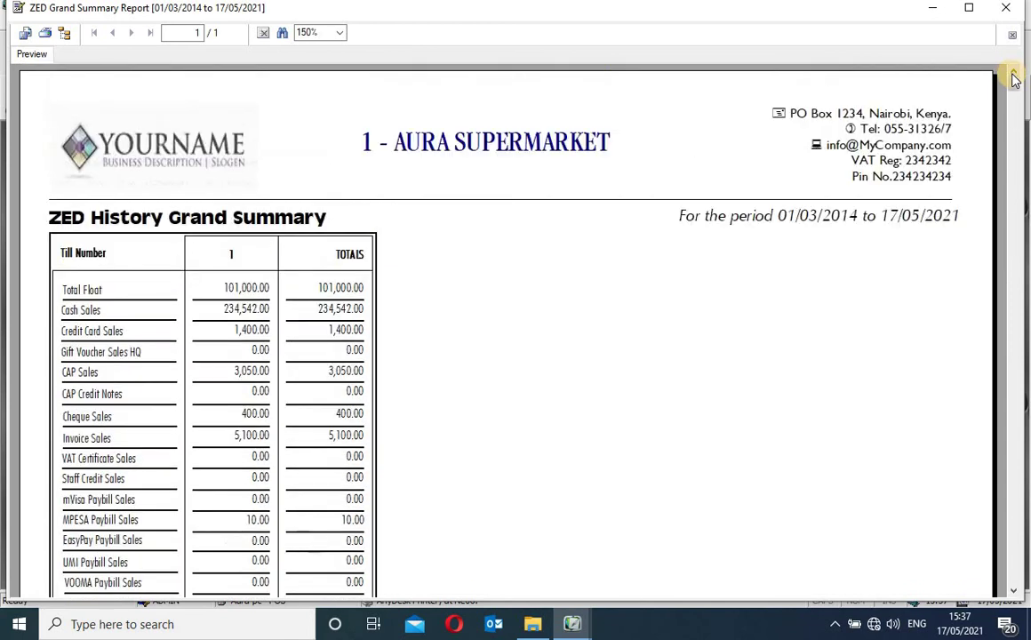
pyautogui.click(249, 290)
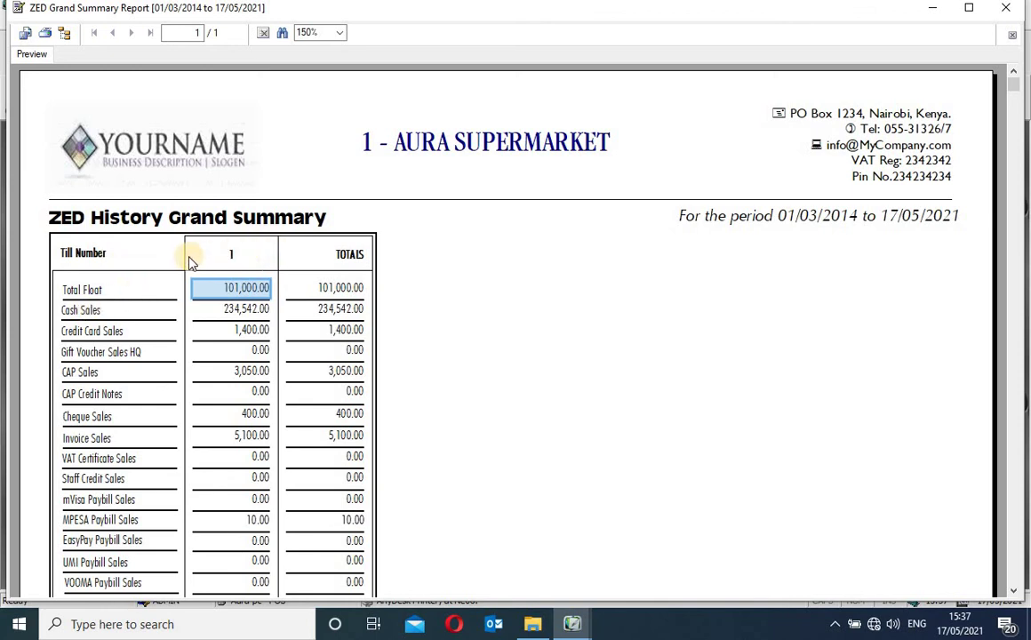
pyautogui.click(235, 259)
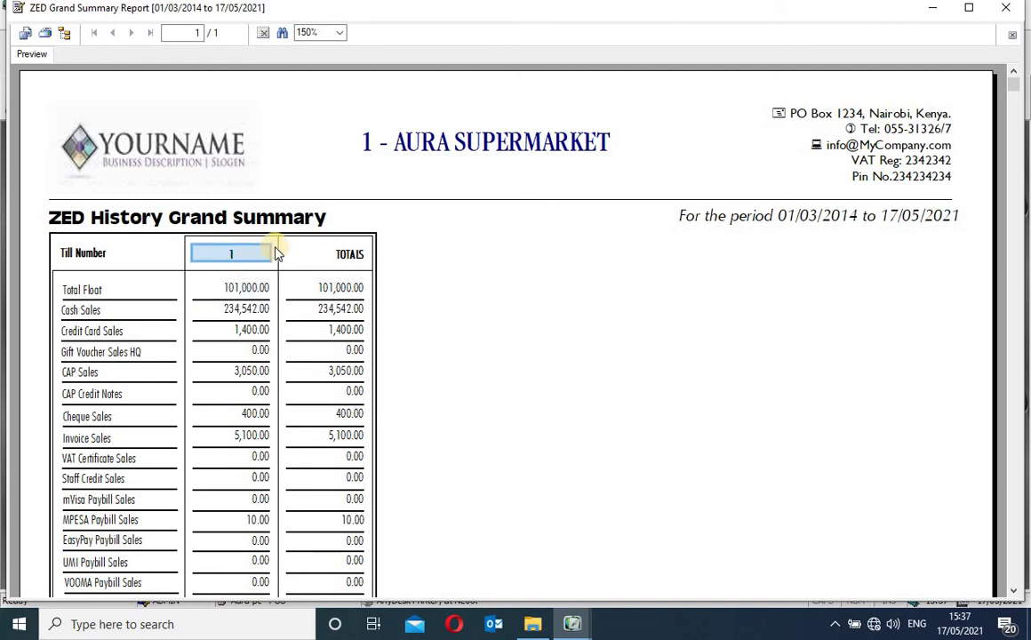
pyautogui.click(391, 255)
pyautogui.click(1004, 12)
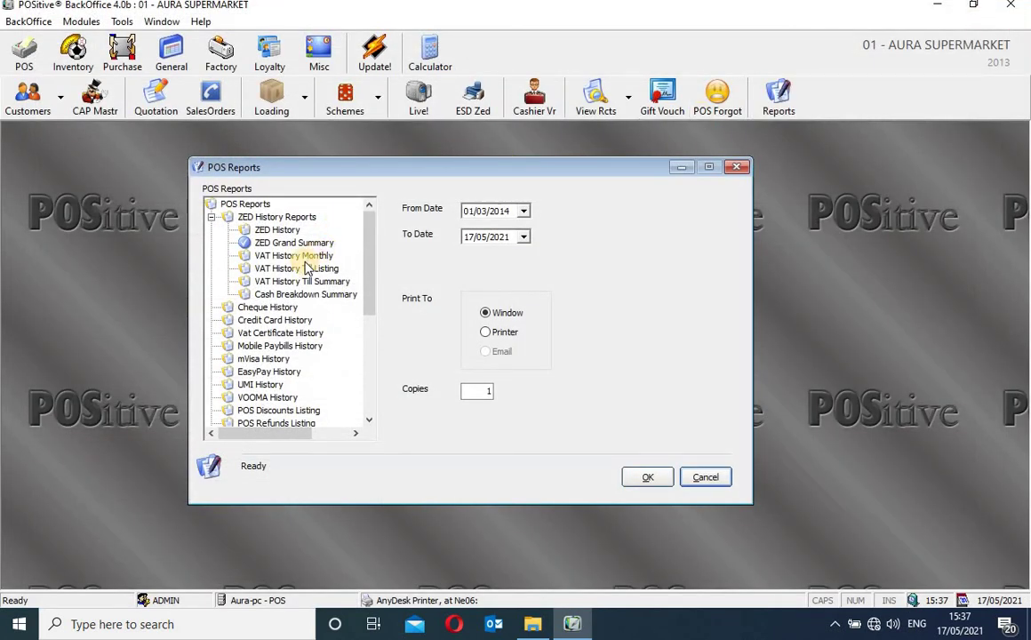
# Look through the VAT History Monthly, Till Listing, Till Summary and Cash Breakdown Summary reports
pyautogui.click(305, 256)
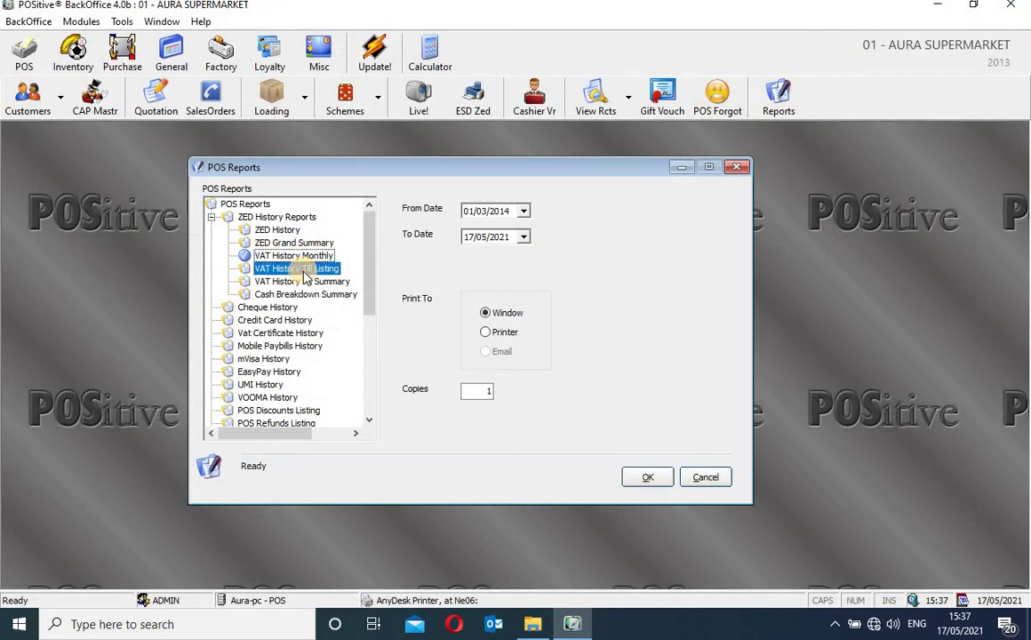
pyautogui.click(303, 269)
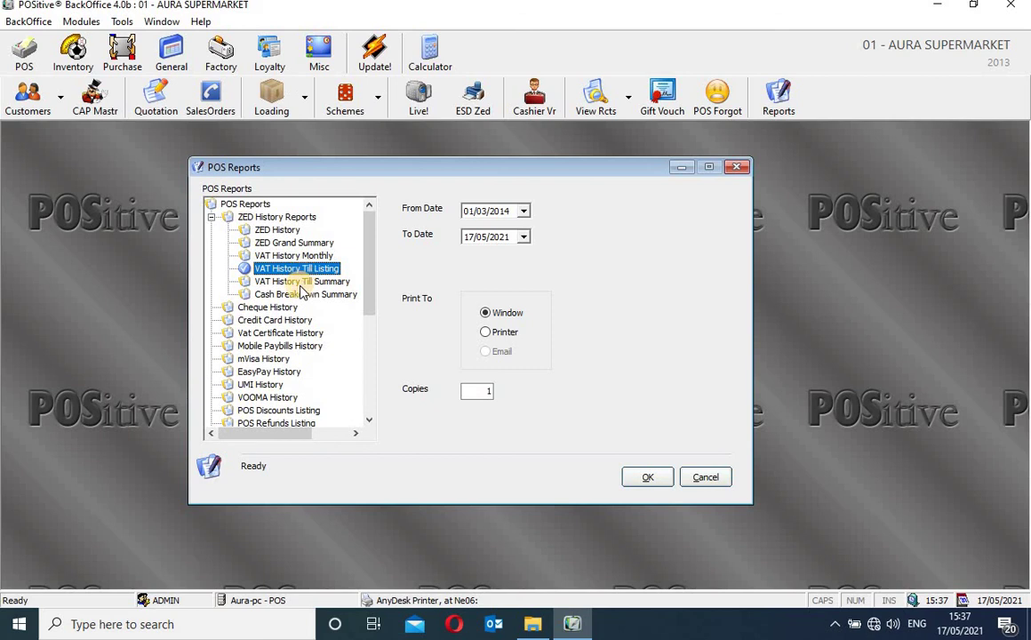
pyautogui.click(301, 283)
pyautogui.click(302, 296)
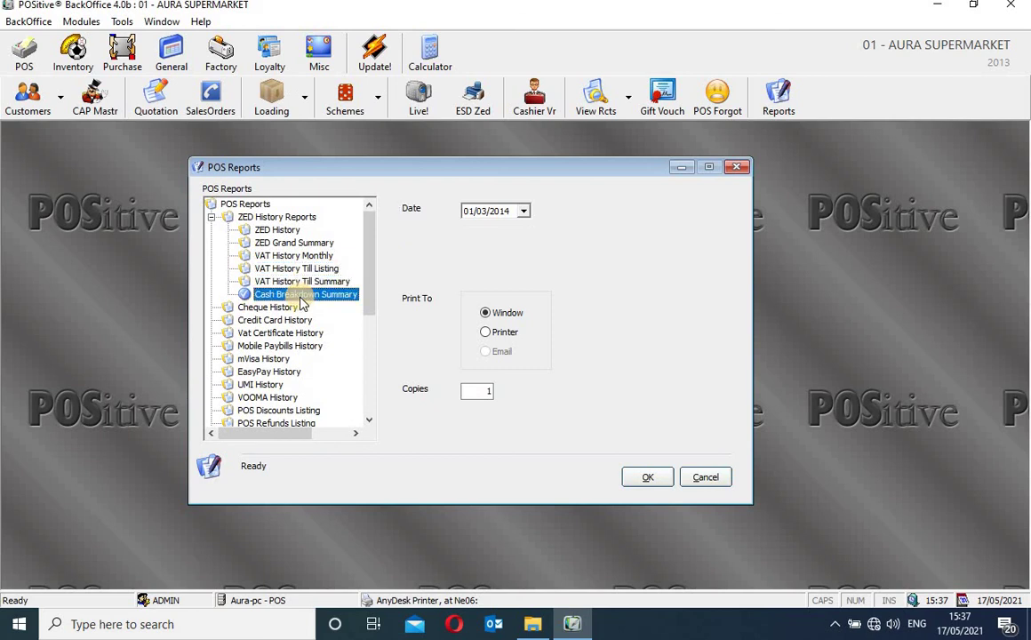
# Collapse ZED History Reports and move down the list to the iTax Vat Sales CSV Report (CAP)
pyautogui.scroll(-1, 374, 349)
pyautogui.scroll(-5, 372, 355)
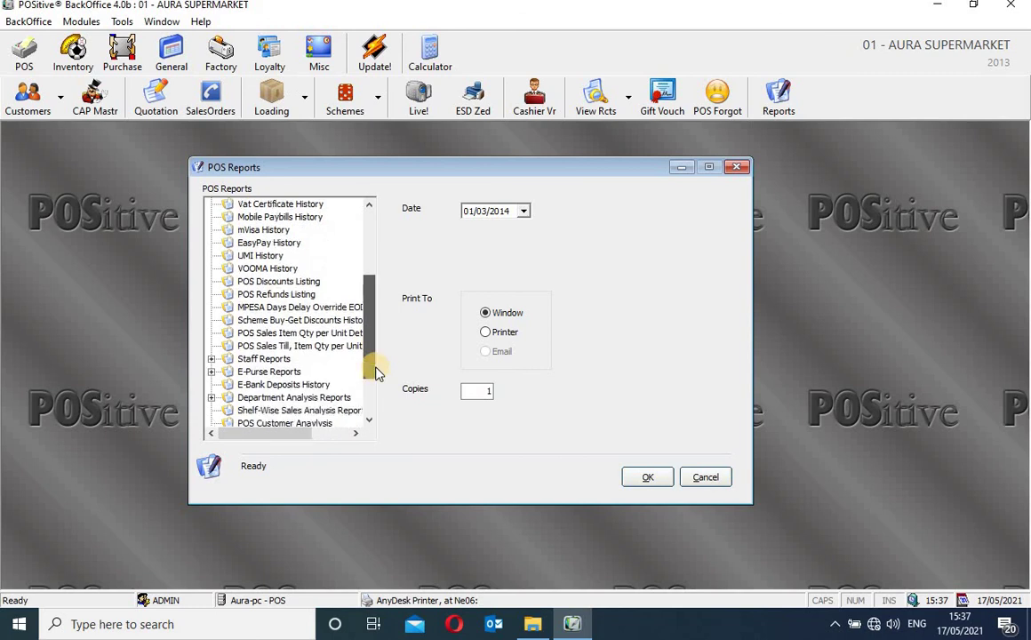
pyautogui.scroll(5, 368, 276)
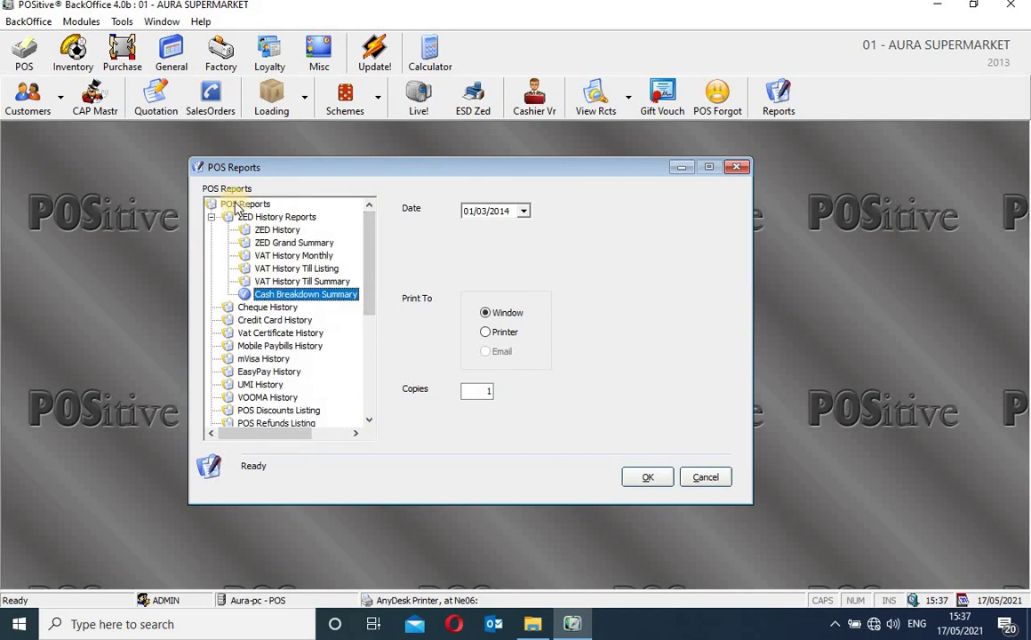
pyautogui.click(212, 217)
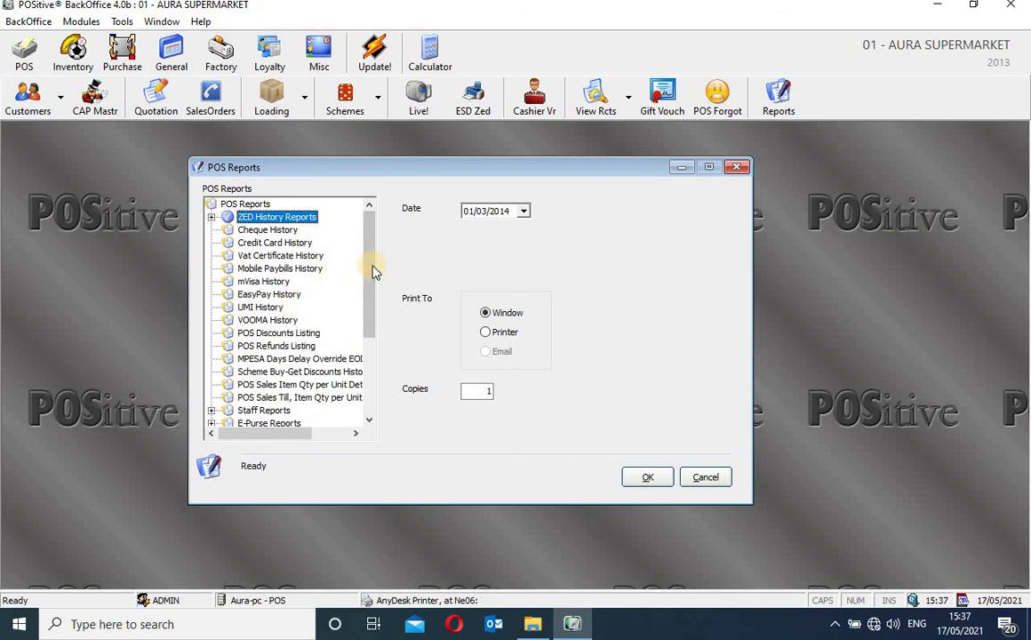
pyautogui.moveTo(368, 265); pyautogui.dragTo(374, 396)
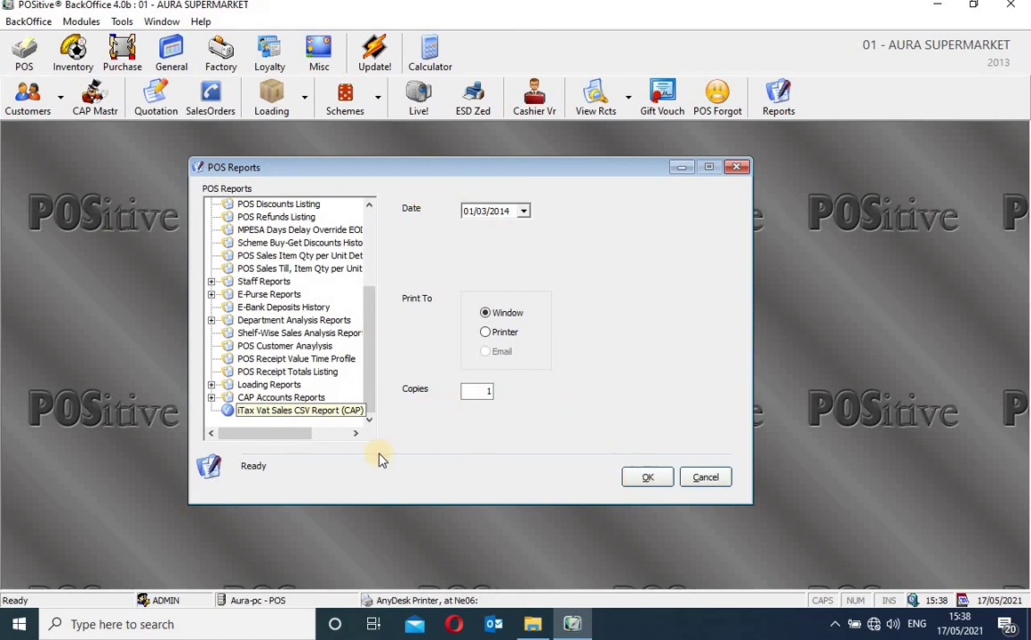
# Run the iTax Vat Sales CSV Report (CAP) and dismiss the 'No Data Was Returned' message
pyautogui.click(650, 478)
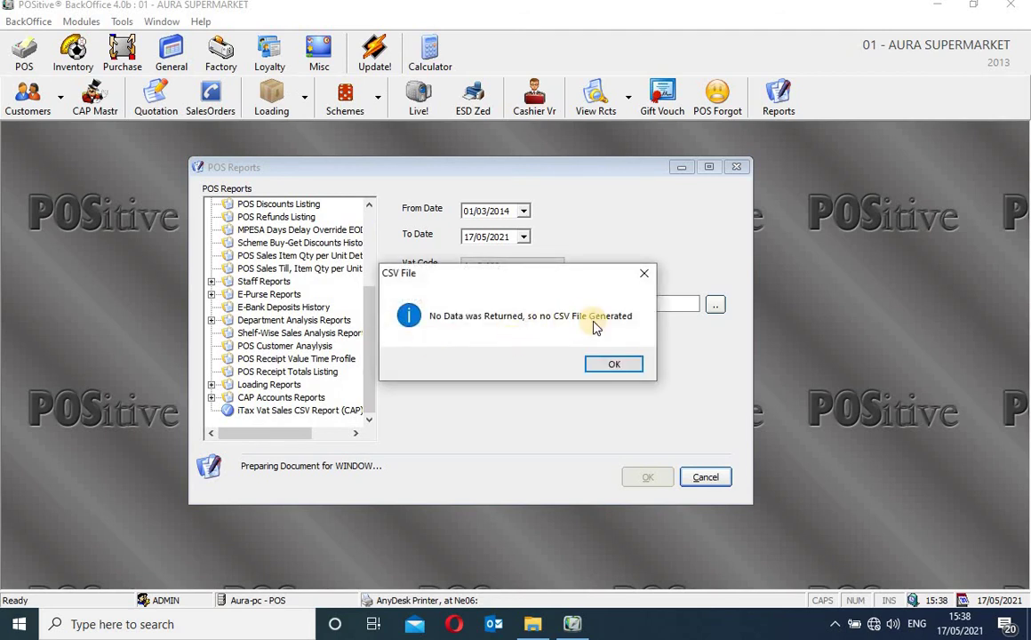
pyautogui.click(615, 362)
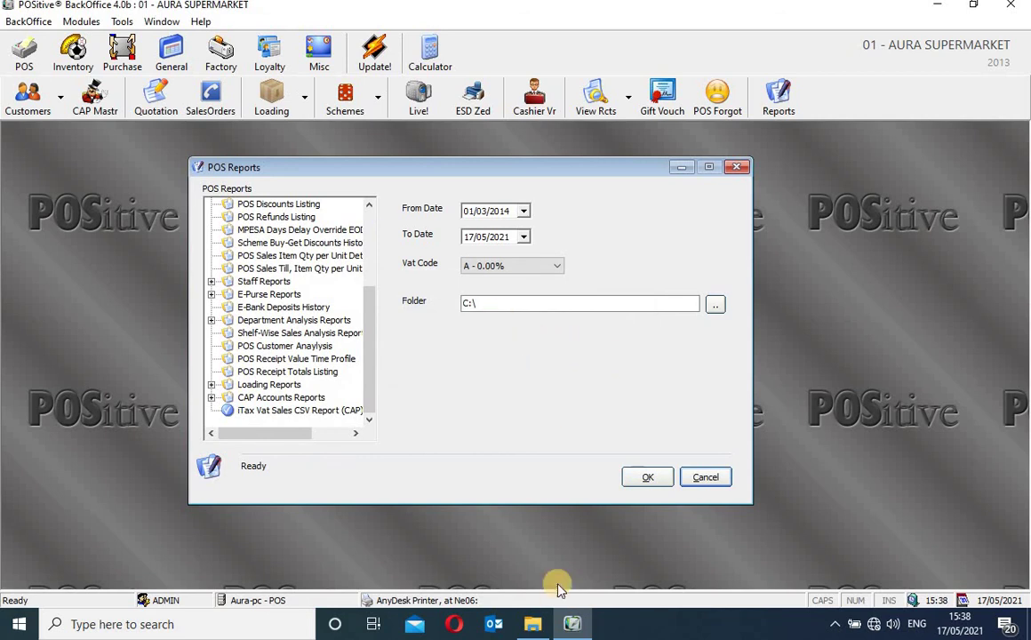
pyautogui.click(530, 627)
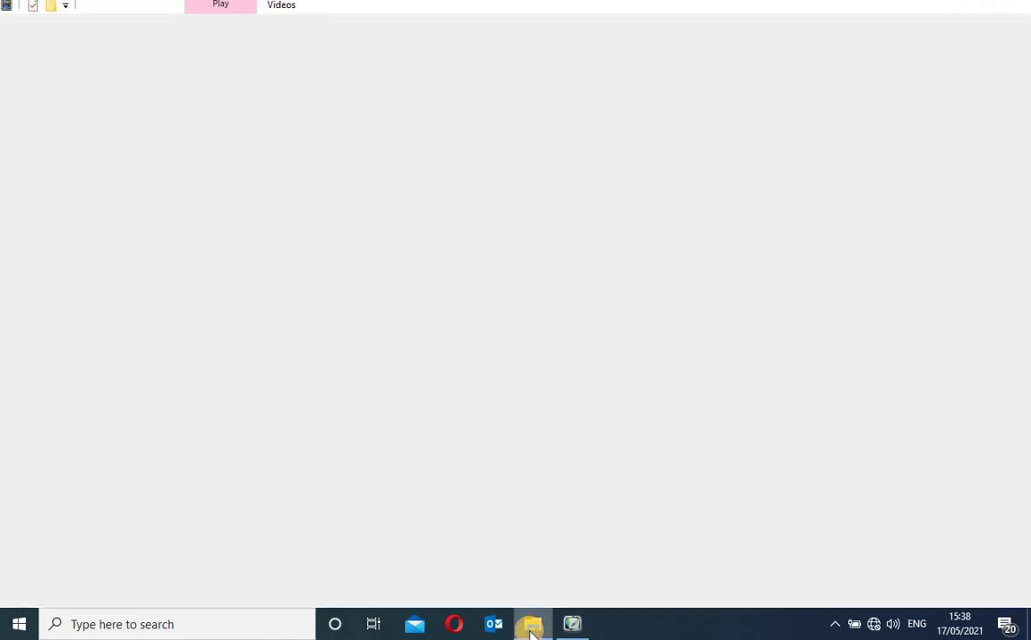
pyautogui.click(531, 627)
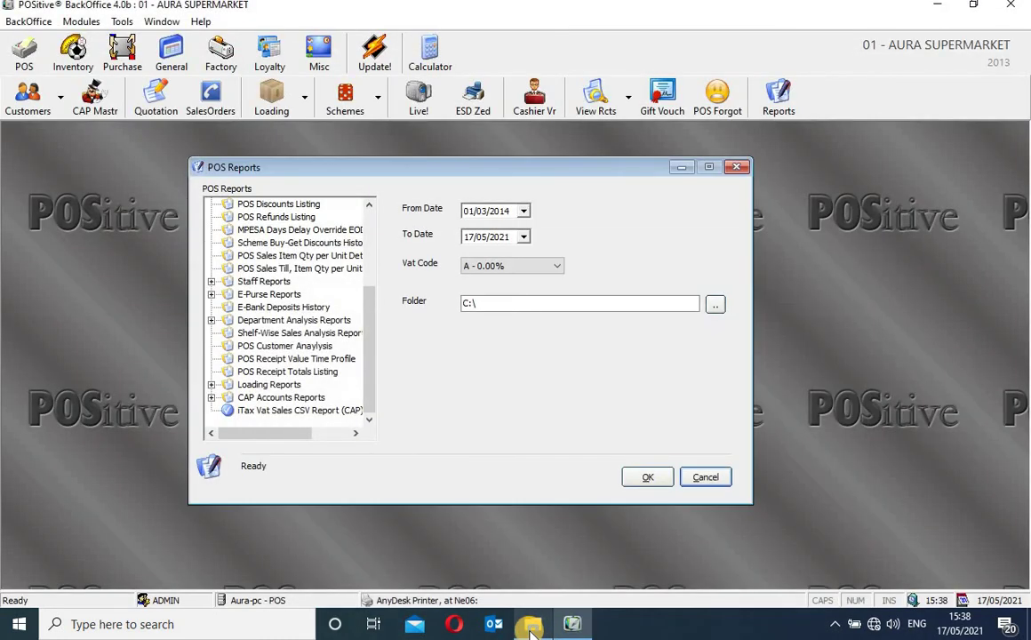
pyautogui.click(530, 627)
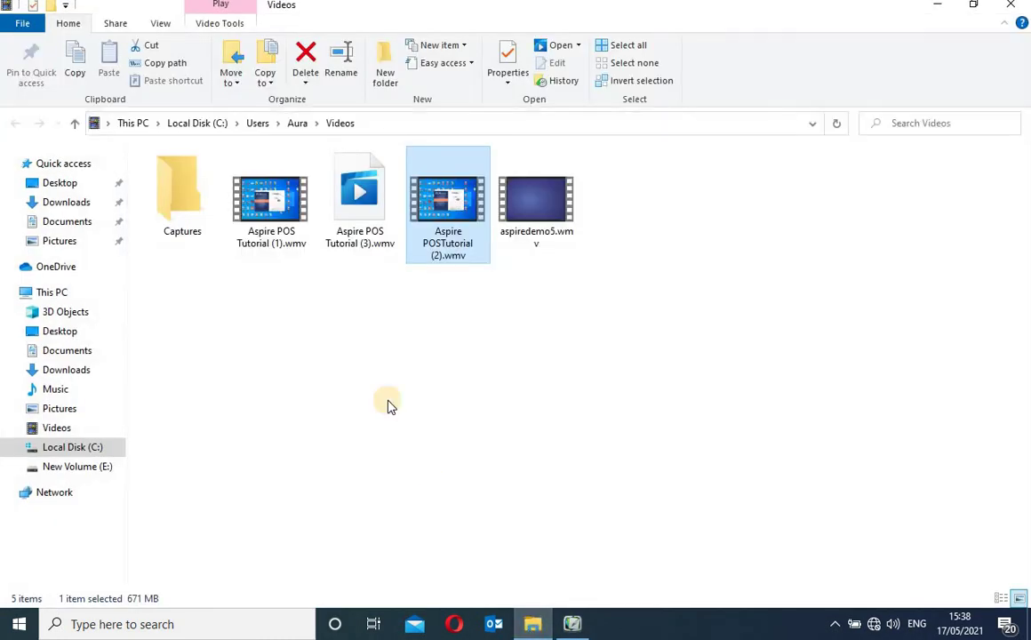
pyautogui.click(95, 447)
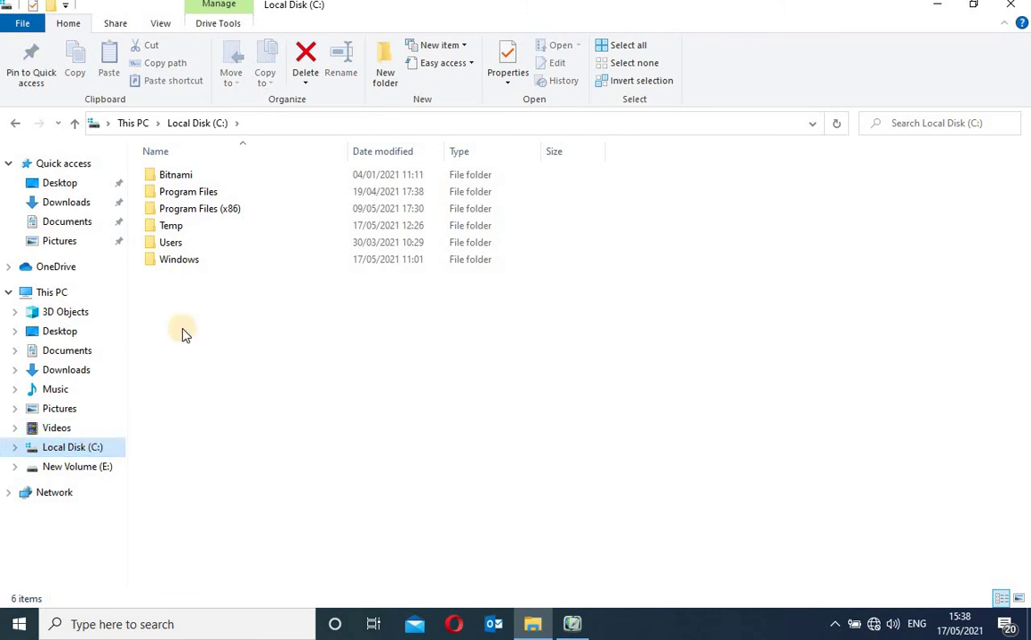
pyautogui.doubleClick(184, 245)
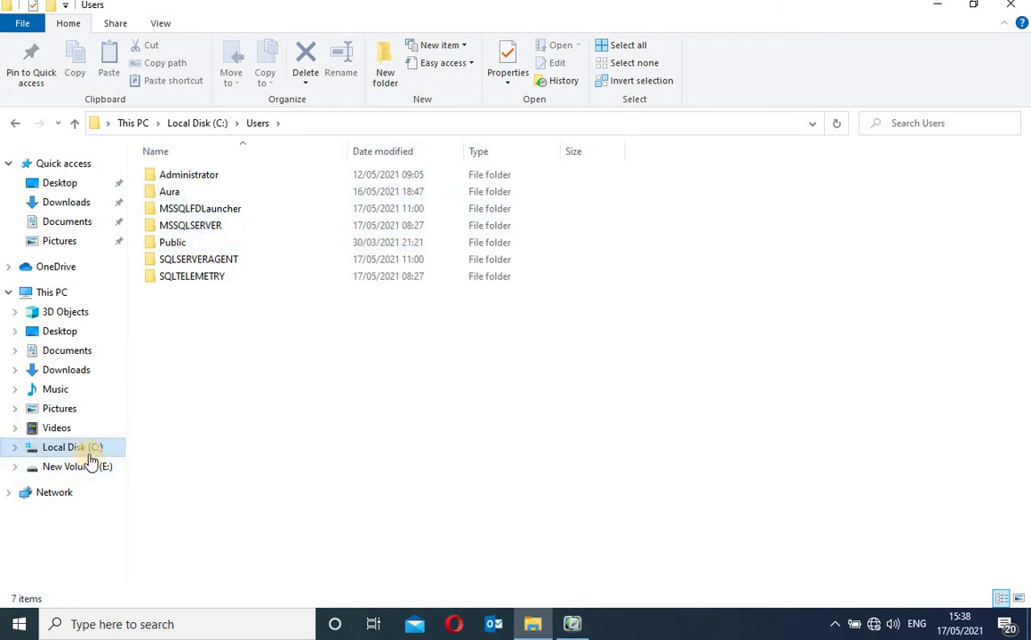
pyautogui.click(1012, 7)
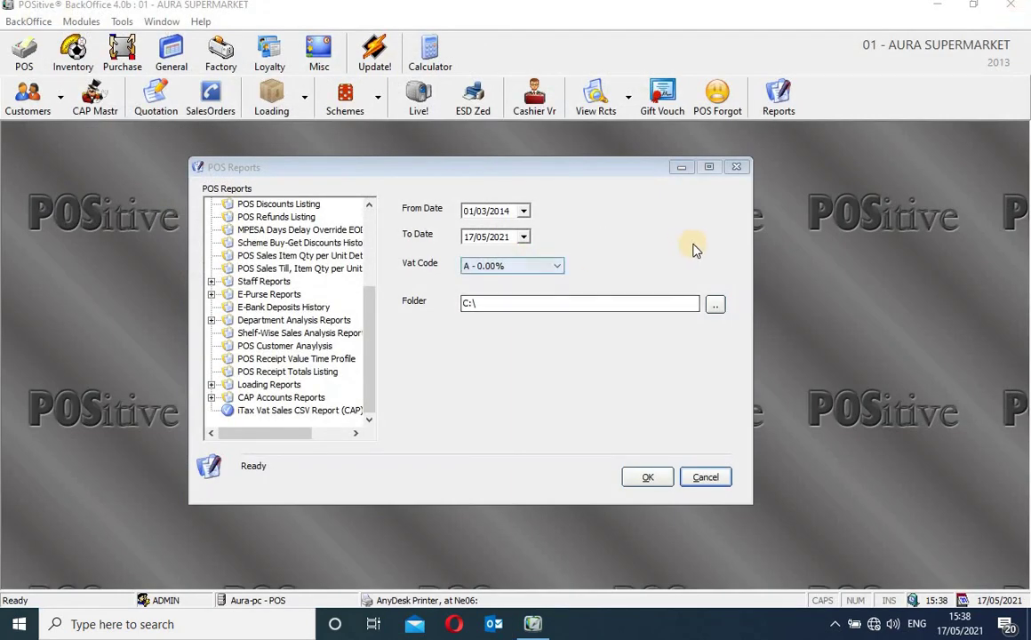
pyautogui.click(467, 302)
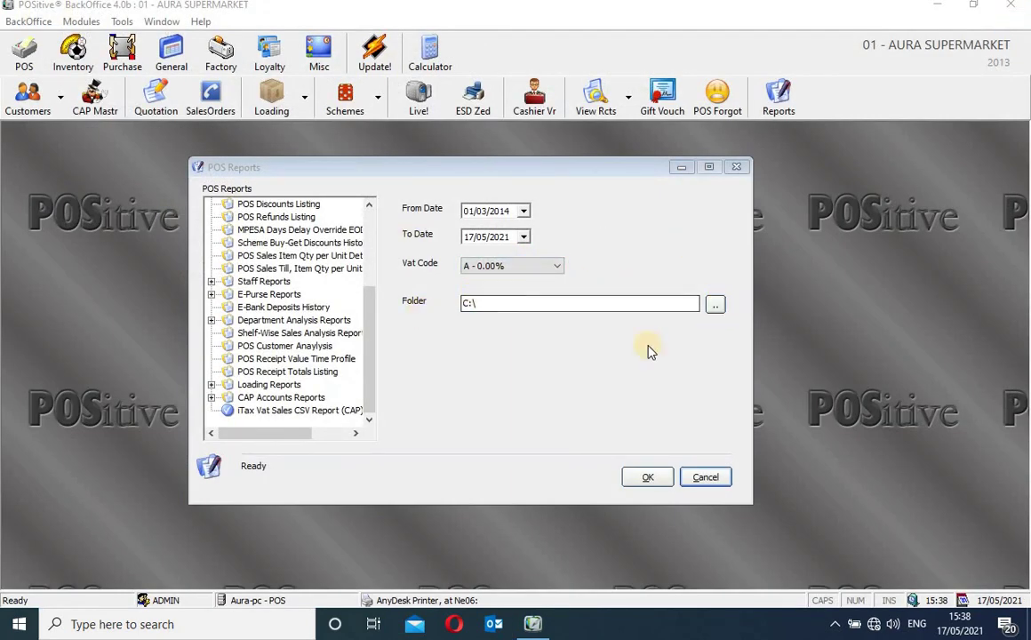
pyautogui.click(643, 479)
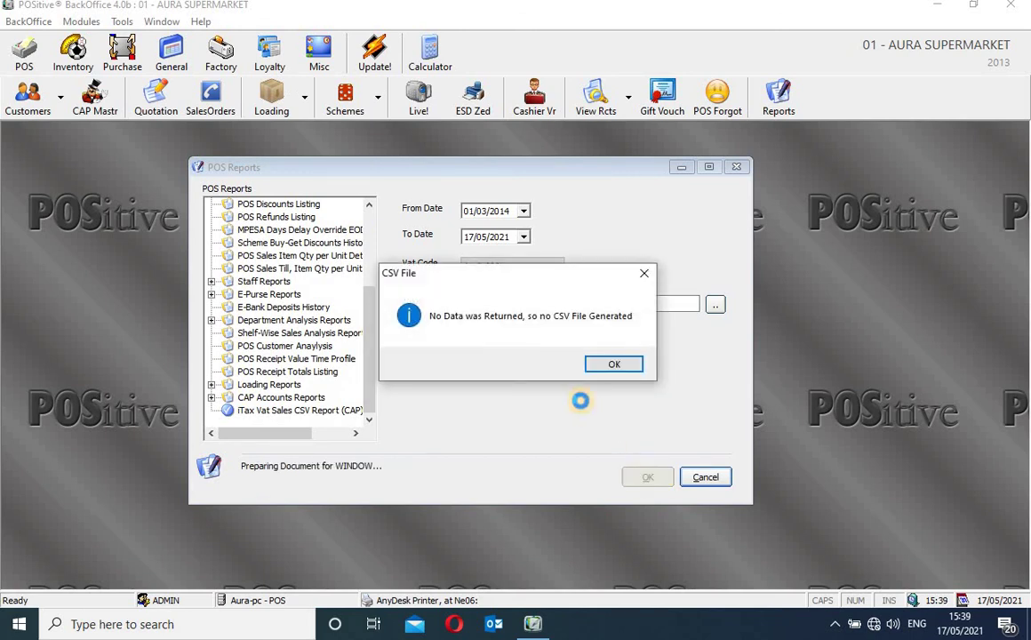
pyautogui.click(621, 367)
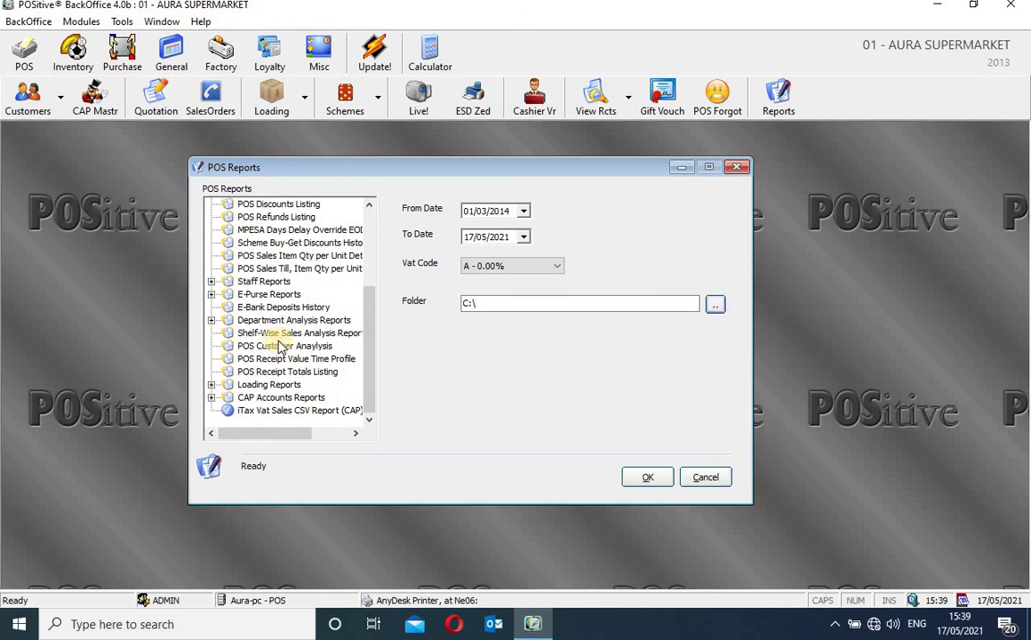
pyautogui.click(313, 419)
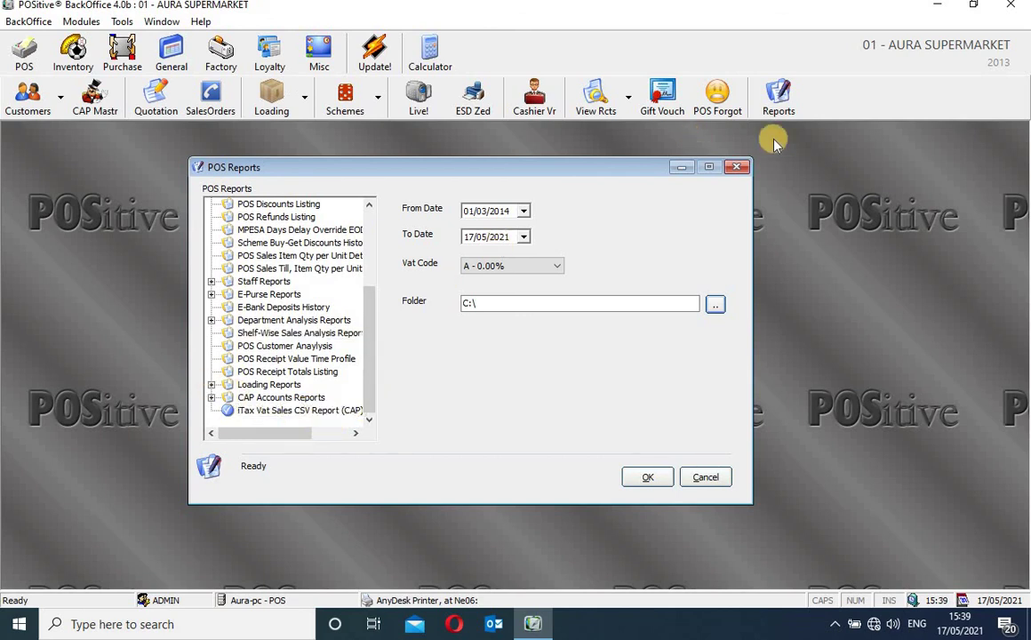
# Close the POS Reports window and exit POSitive BackOffice
pyautogui.click(736, 167)
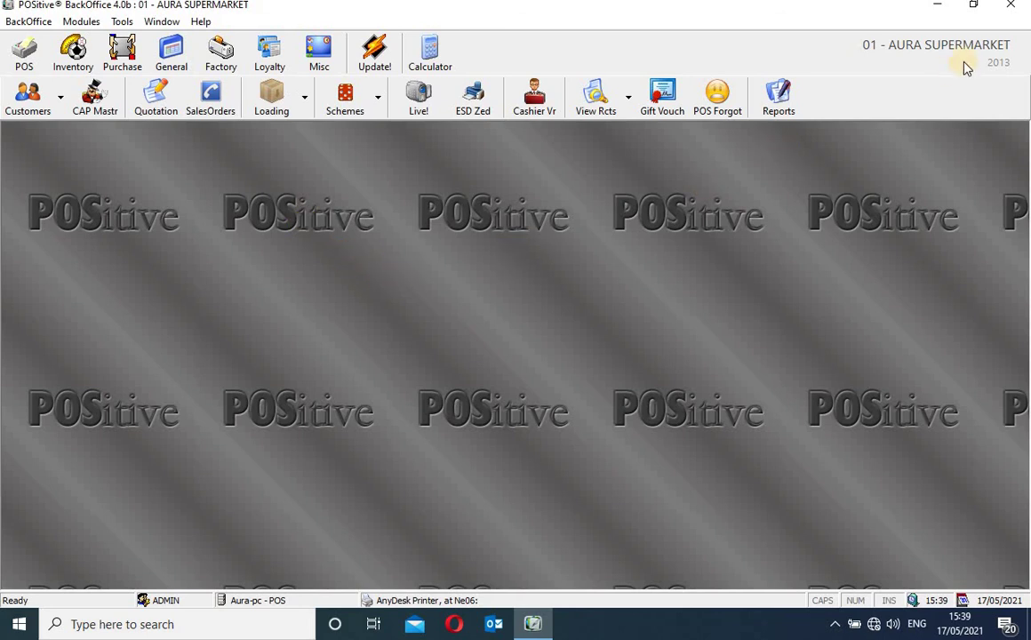
pyautogui.click(1013, 10)
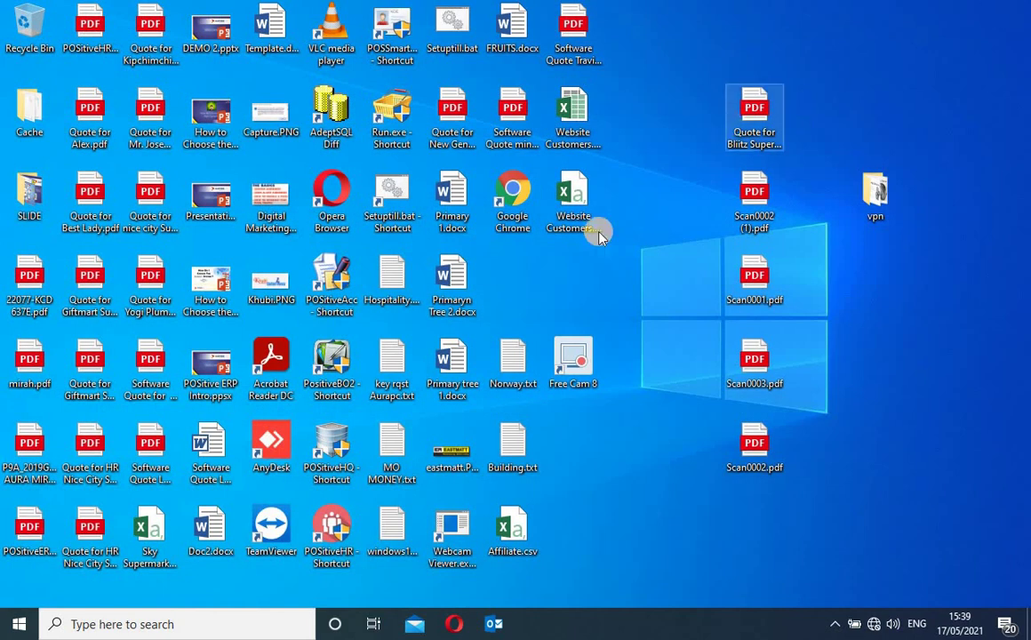
pyautogui.rightClick(538, 253)
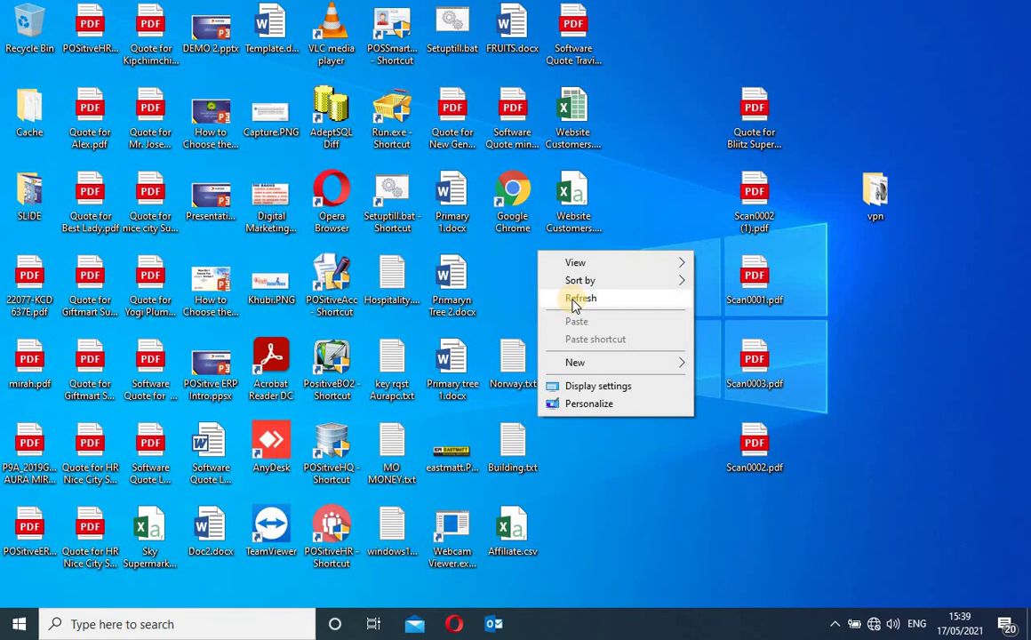
pyautogui.click(575, 301)
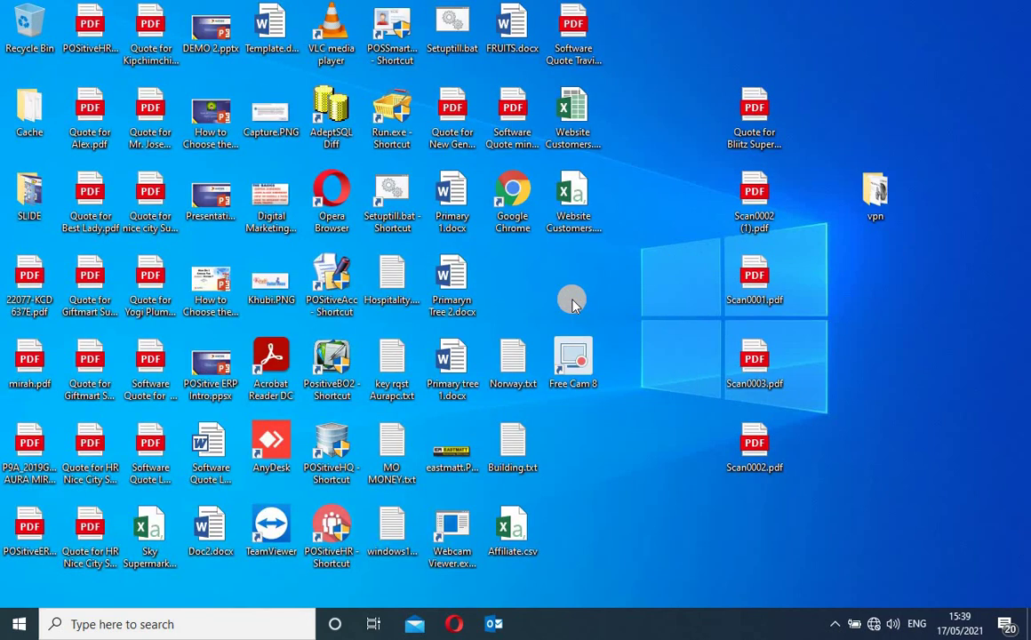